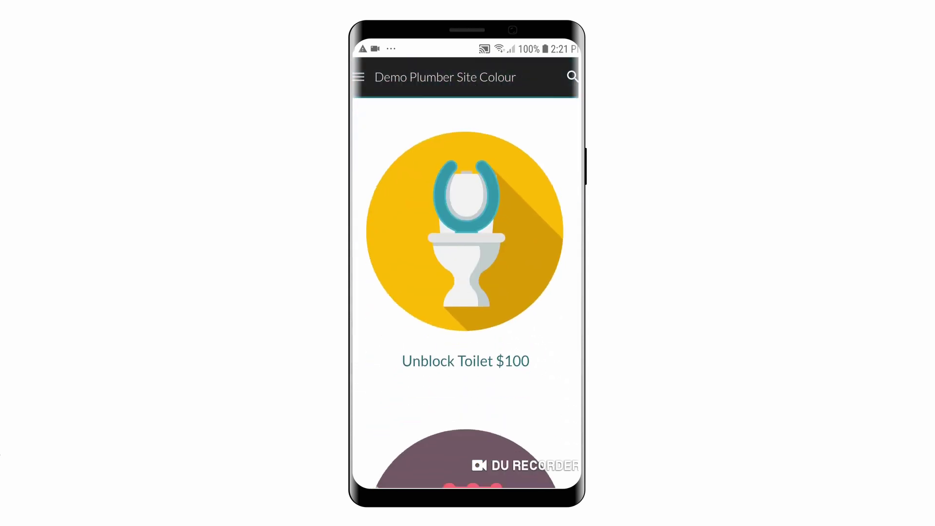
Scroll through the finished plumber demo site down to its contact form
scroll(466, 293, down, 10)
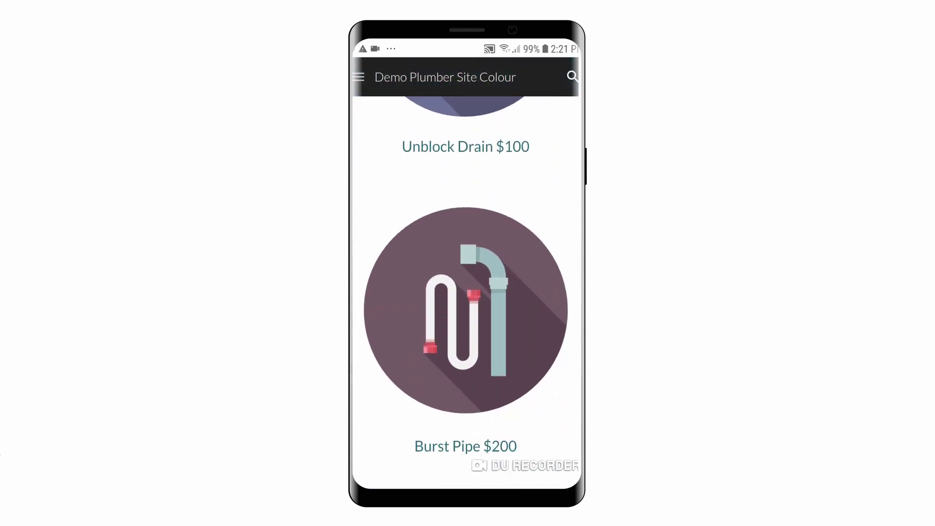
scroll(465, 292, down, 5)
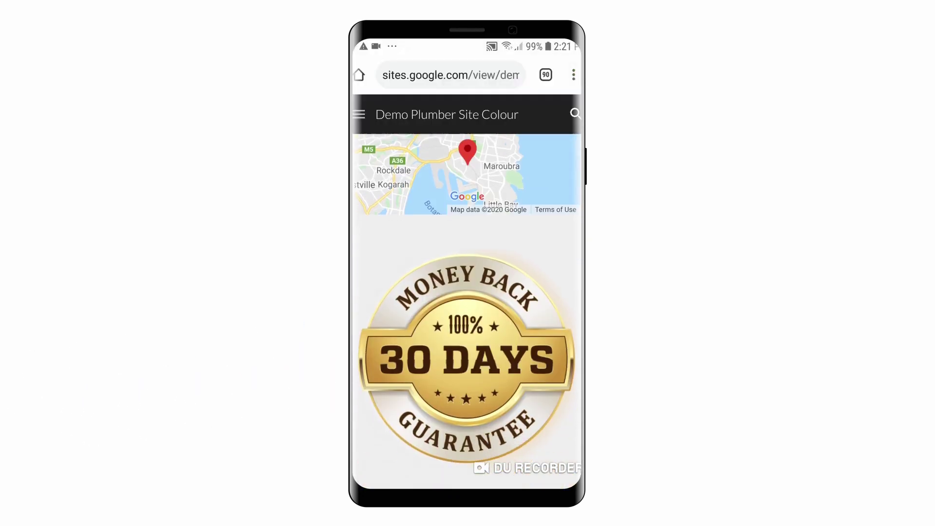
scroll(466, 293, down, 10)
scroll(467, 292, down, 10)
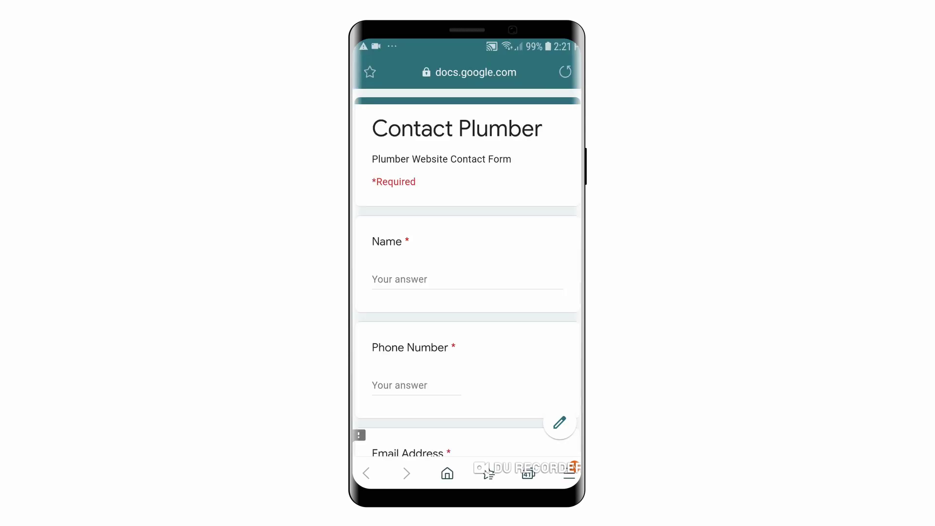
scroll(467, 292, down, 5)
scroll(467, 292, up, 5)
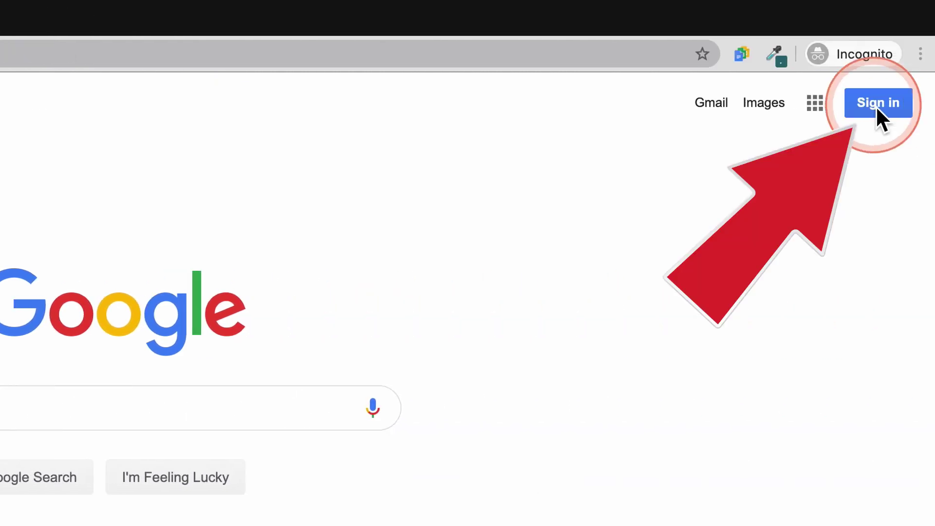
Sign in to the Google account with its e-mail address and password
click(876, 106)
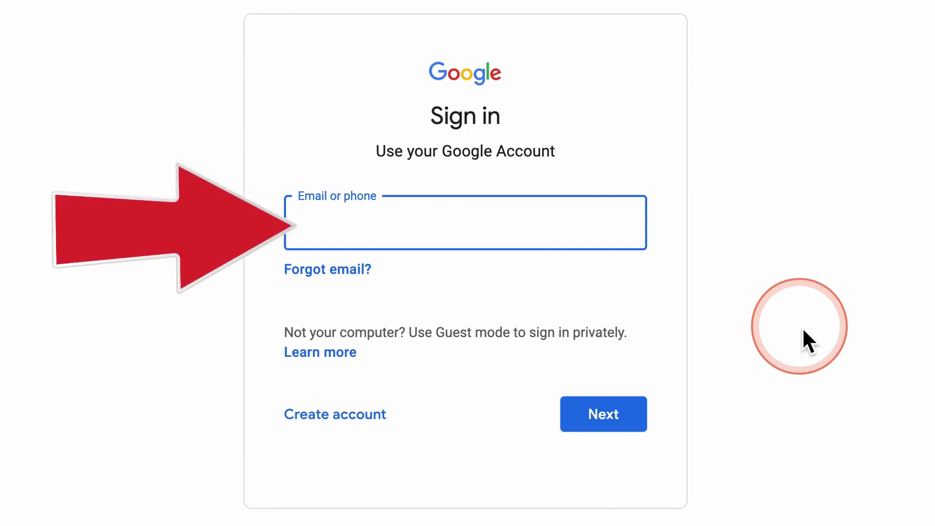
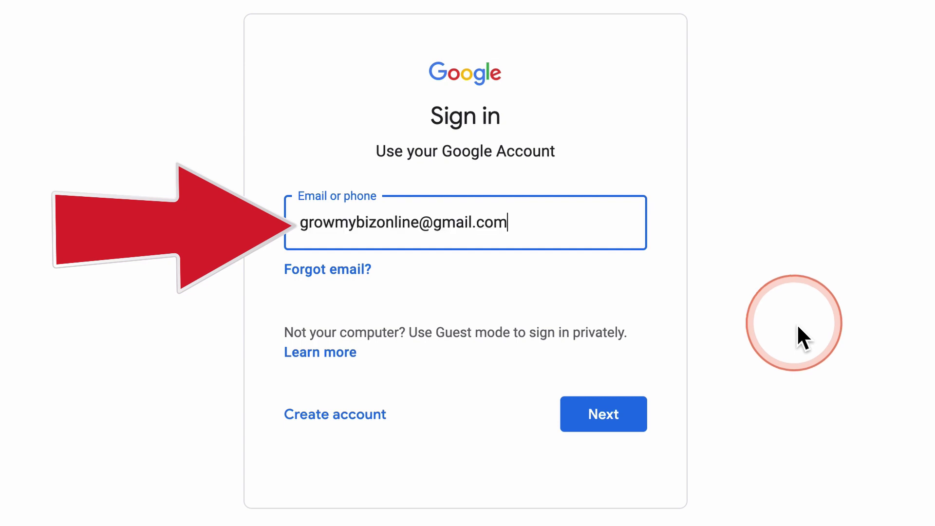
click(613, 418)
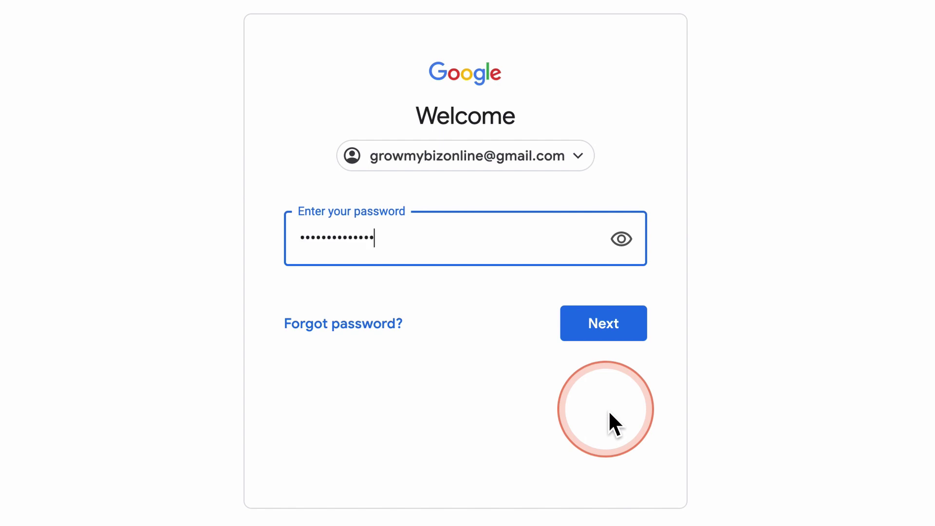
click(606, 331)
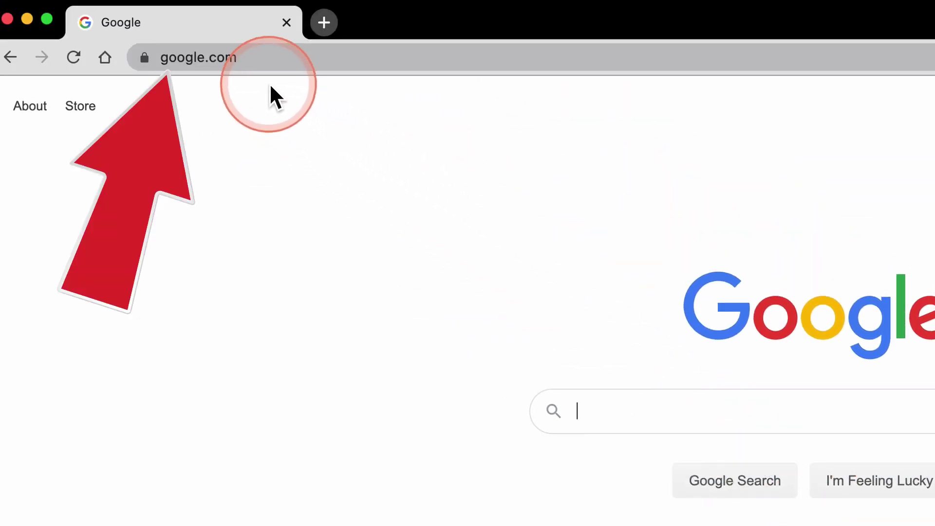
Go to sites.google.com and create a new blank site
click(258, 63)
text(sites.google.com)
key(Return)
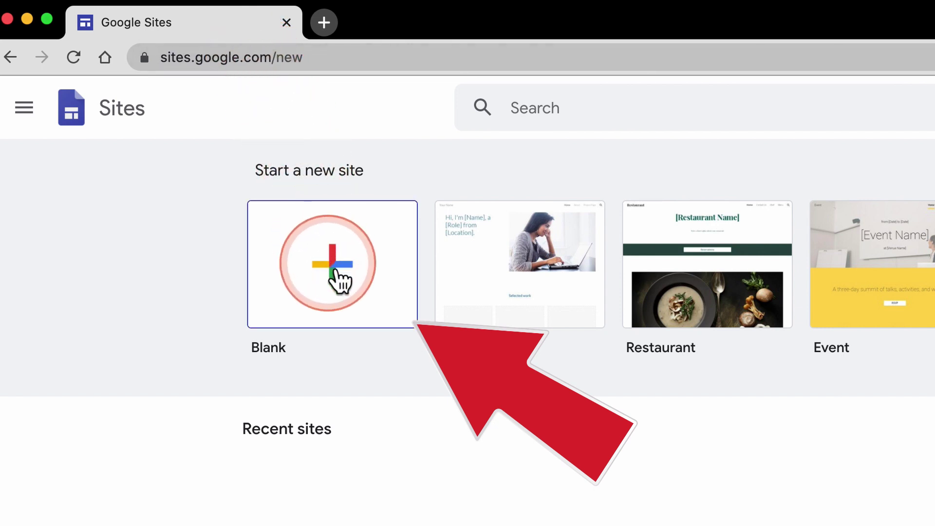
click(333, 269)
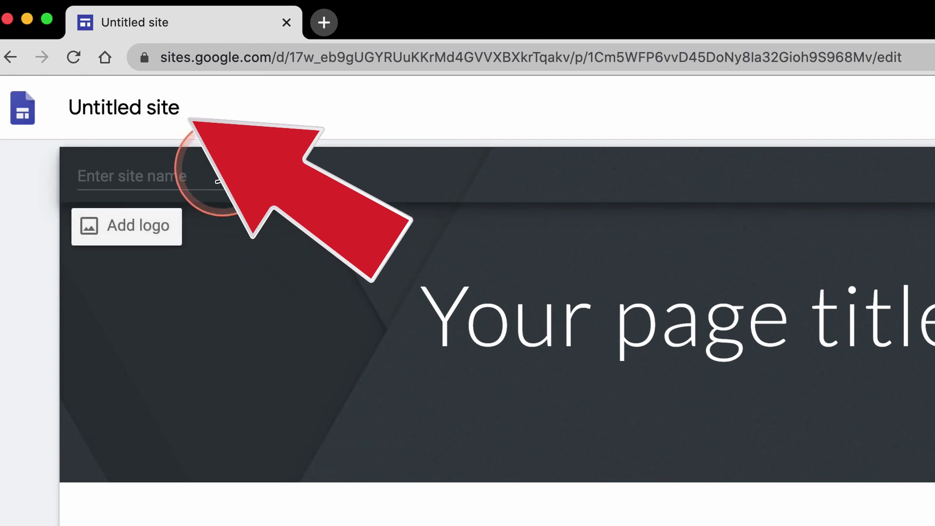
Rename the site and replace the placeholder page title with 'Botany Plumbers'
click(146, 120)
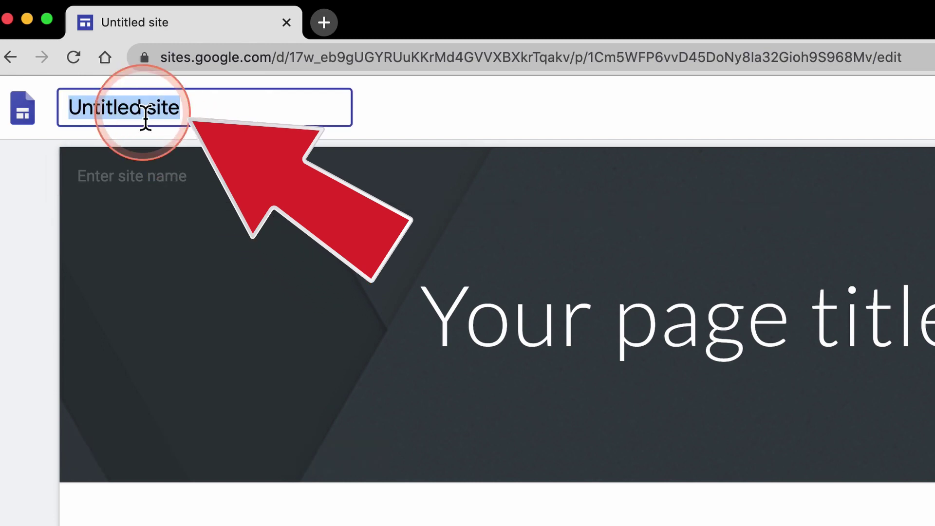
text(Bo)
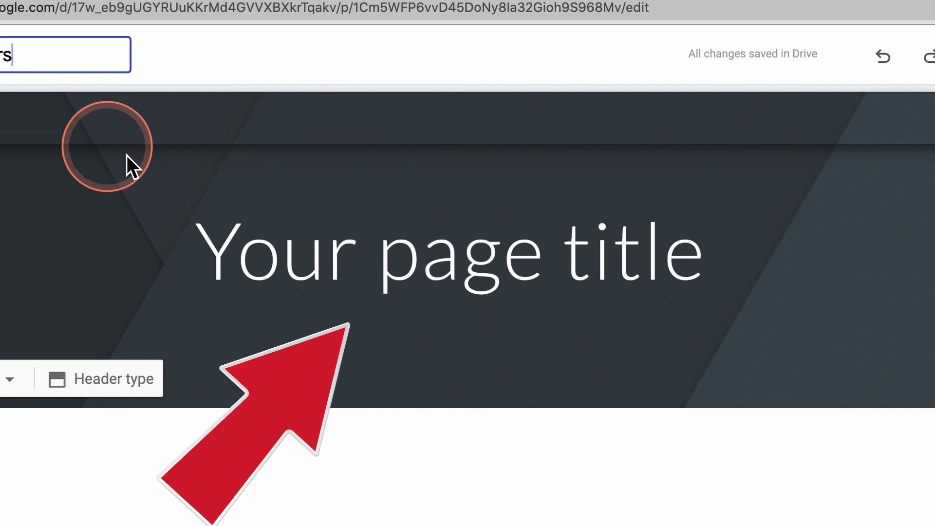
click(434, 265)
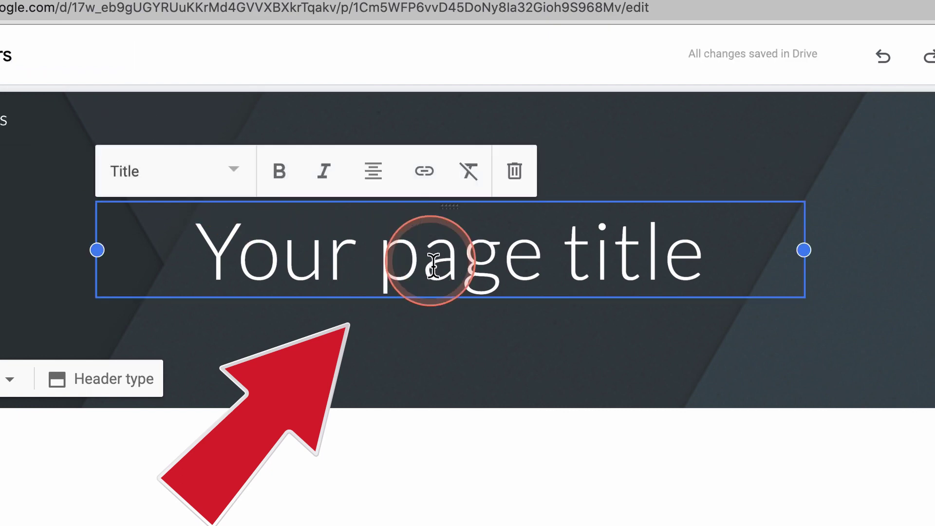
drag(207, 258, 697, 282)
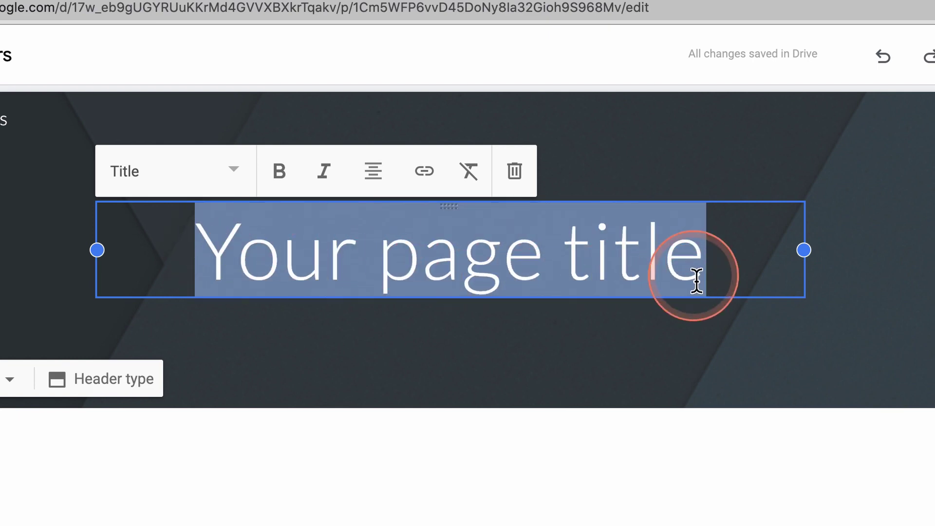
text(Botany Plum)
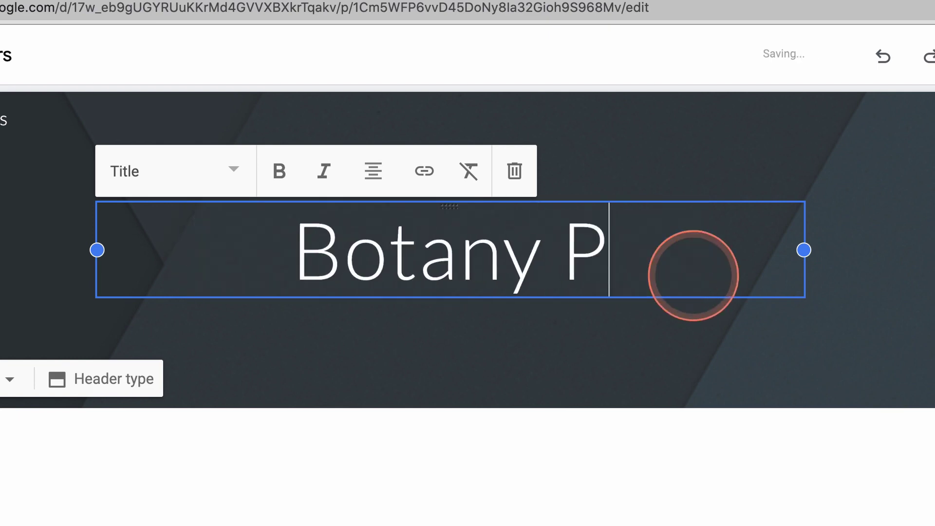
text(bers)
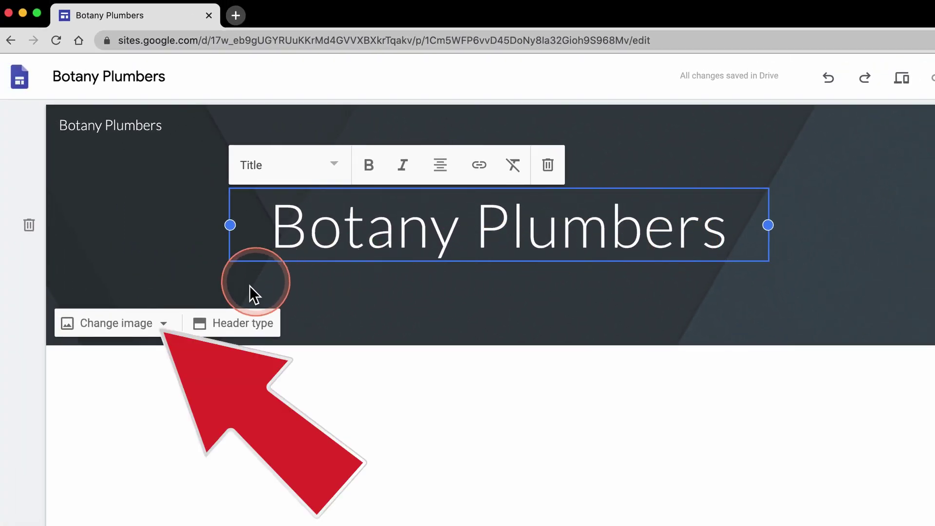
Set the header background to the teal abstract image from the gallery
click(164, 324)
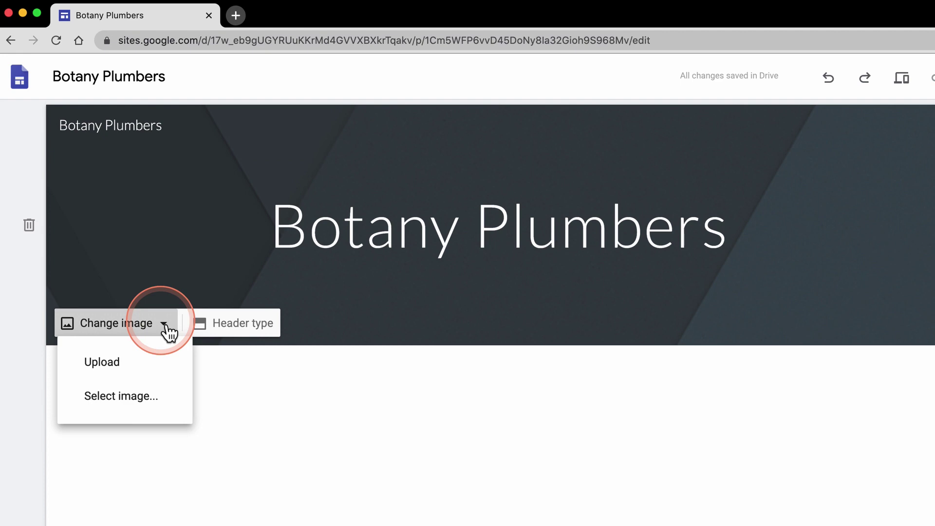
click(152, 397)
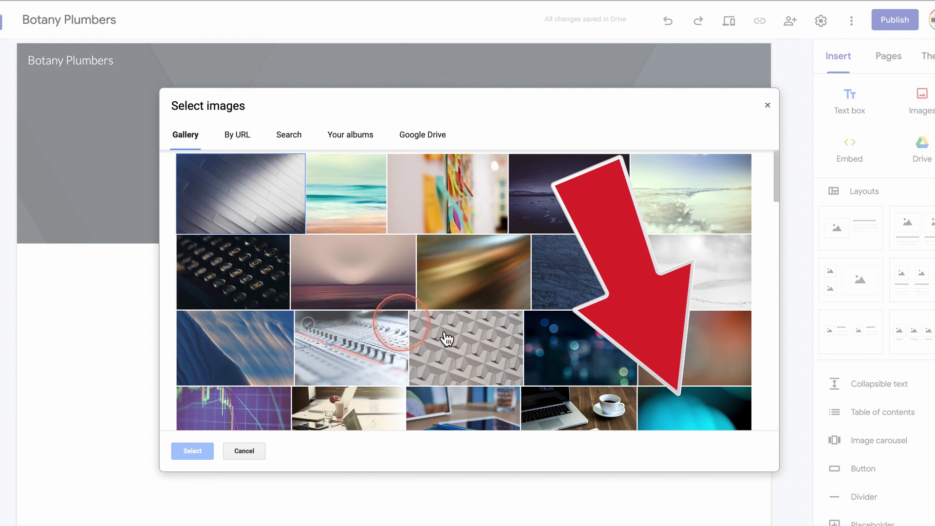
click(675, 398)
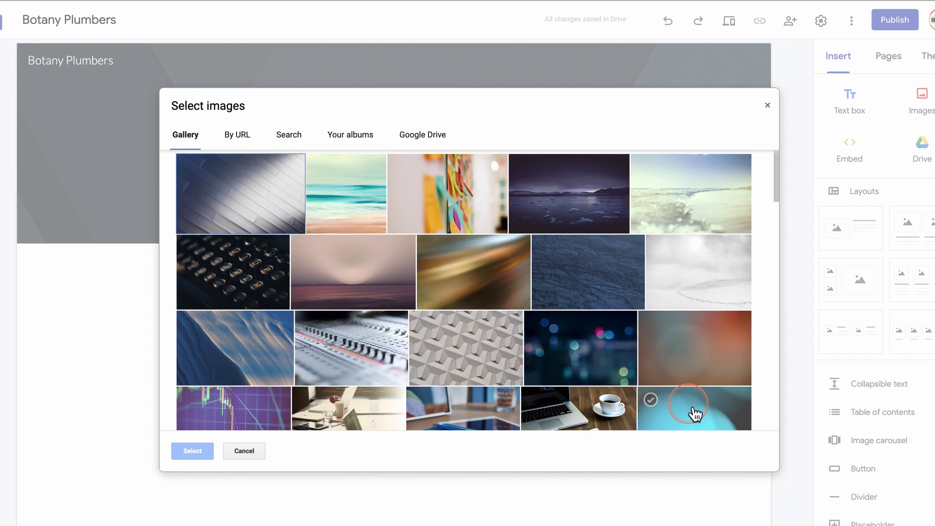
click(694, 413)
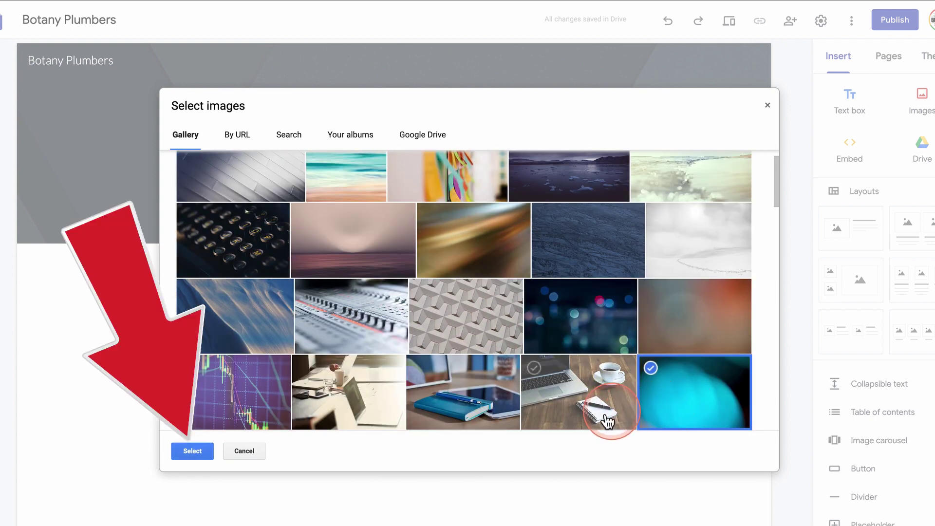
click(192, 451)
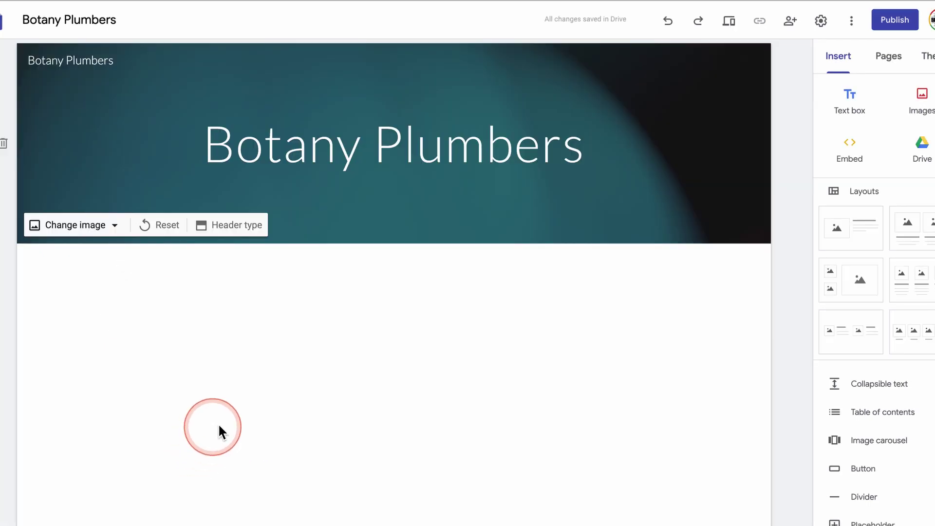
Add a centred, larger heading subtitle 'FIXED PRICE JOB - EMERGENCY REPAIRS' to the header
double_click(403, 205)
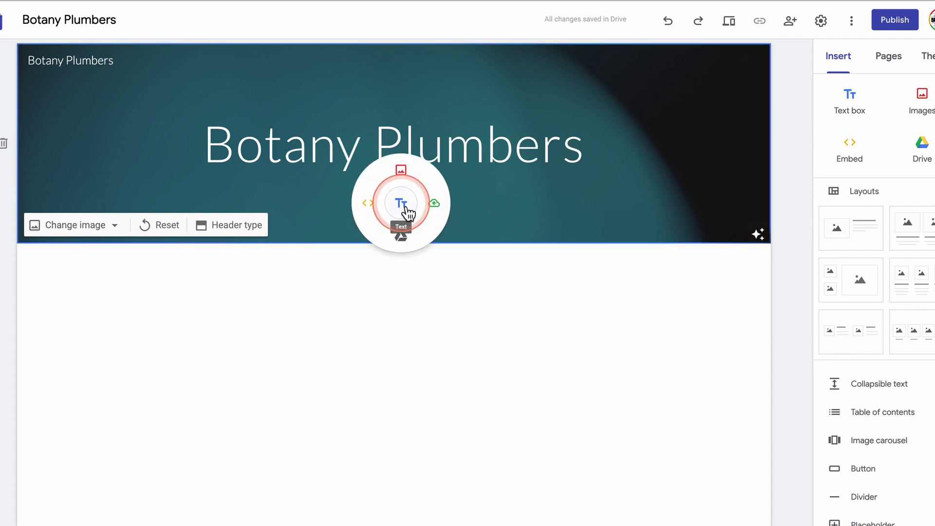
click(404, 205)
text(FIXED)
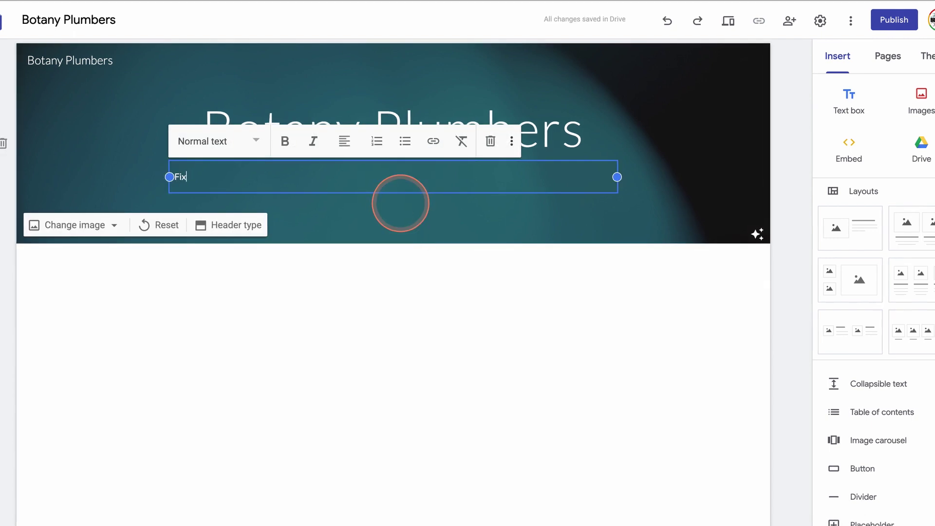
text( PRICE JOB - EMERGENCY REPAIRS)
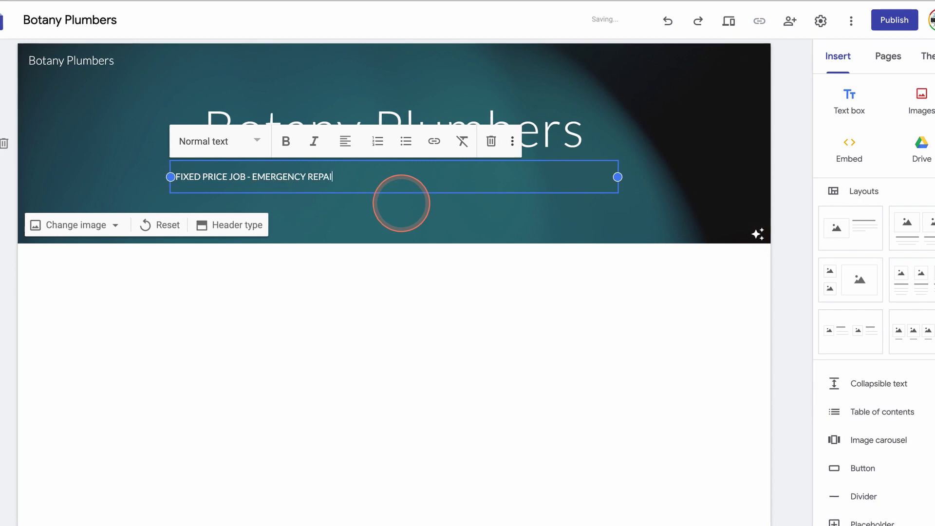
click(348, 147)
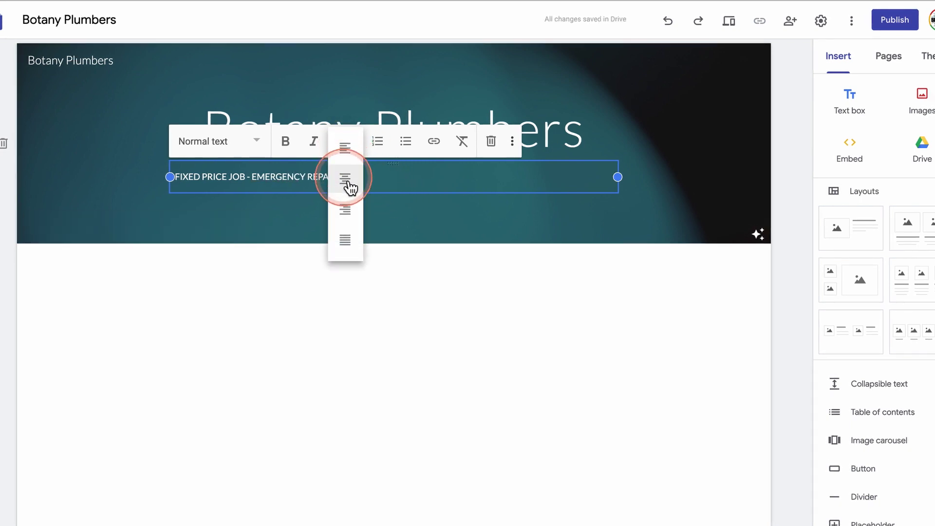
click(347, 179)
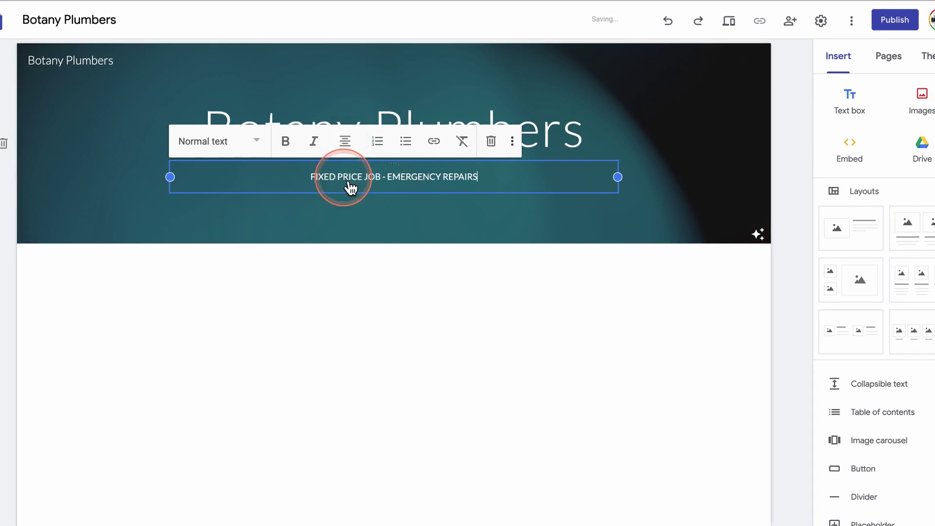
click(259, 145)
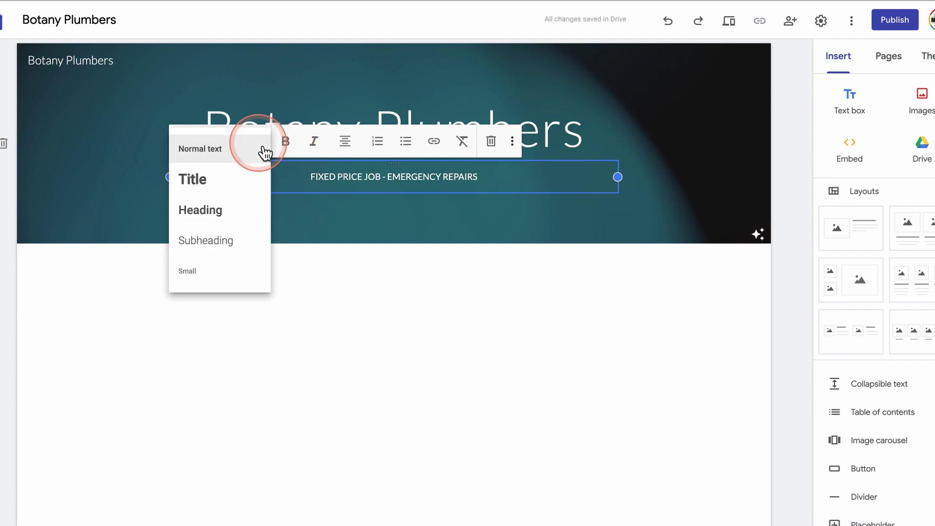
click(234, 222)
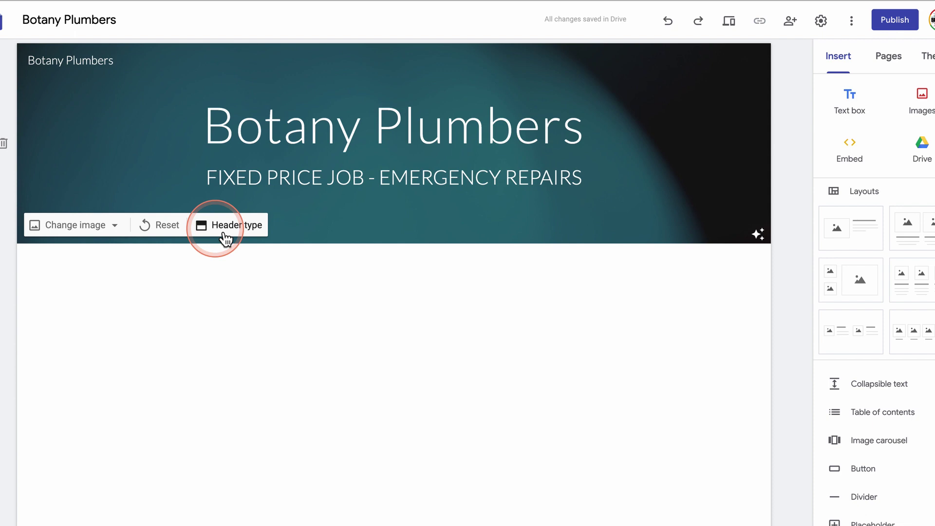
Change the header type to Large banner
click(225, 225)
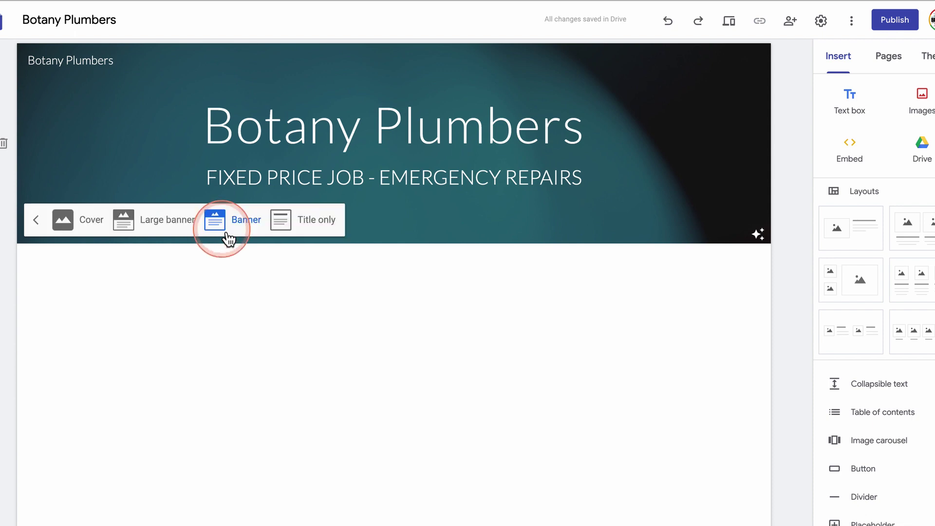
click(168, 225)
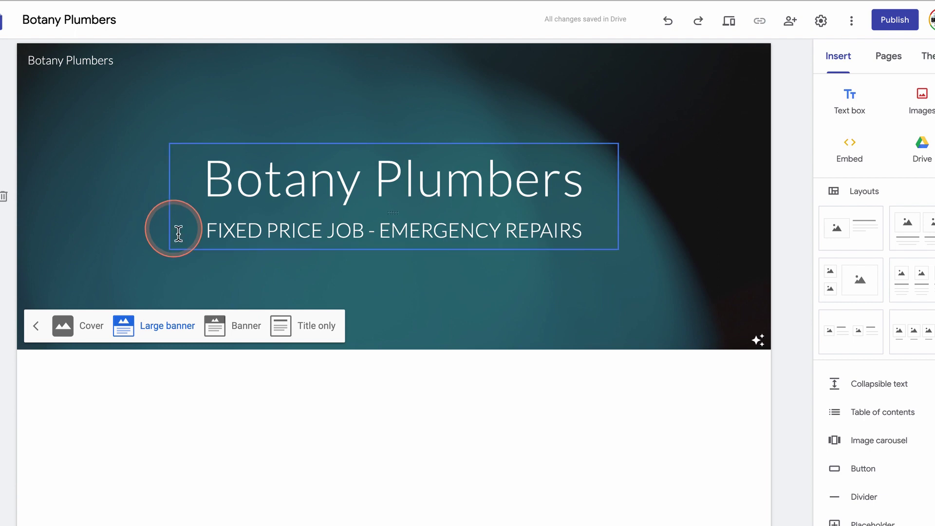
click(312, 335)
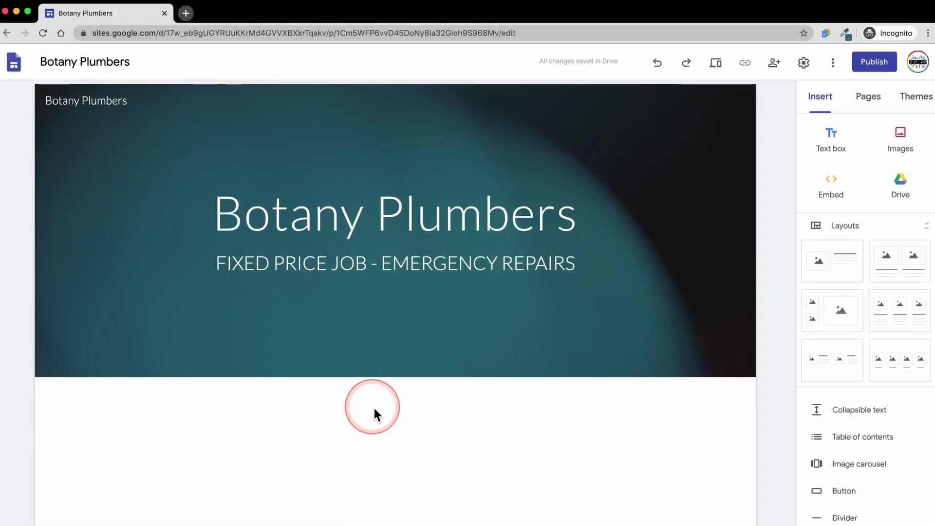
Open keep.google.com in a new tab and open the Website Content Home note
click(186, 13)
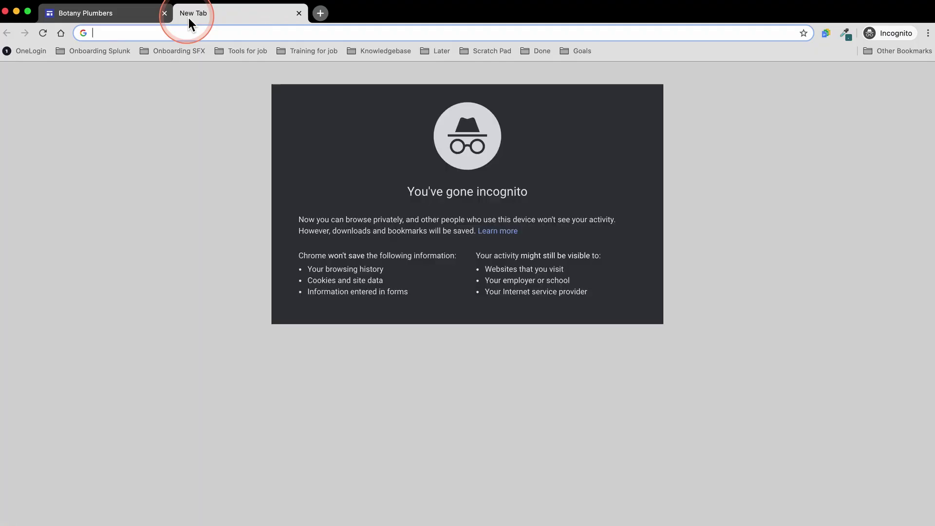
text(keep.google.com)
key(Return)
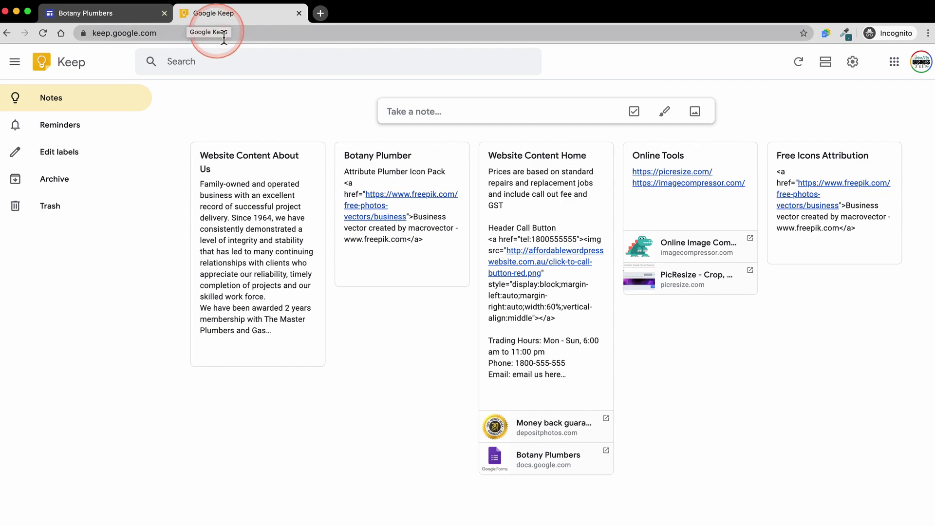
click(540, 209)
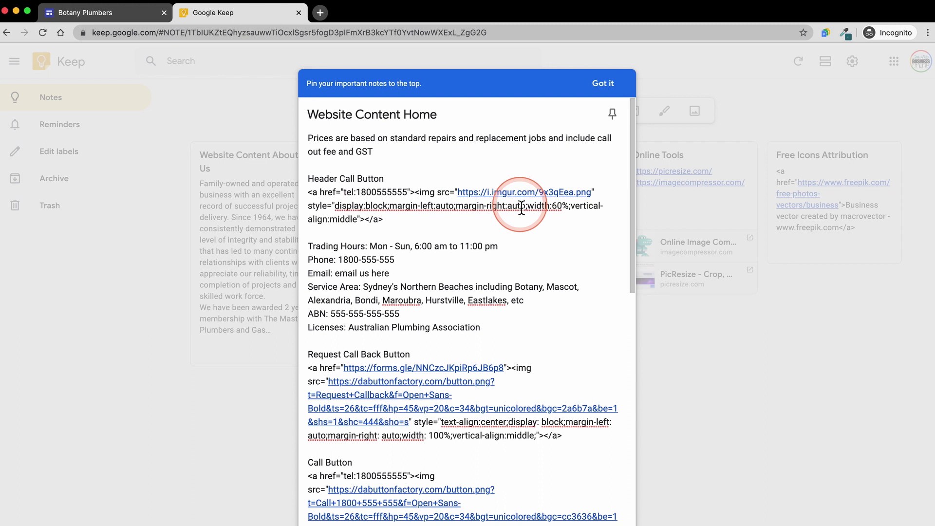
Copy the Header Call Button HTML code from the note
click(391, 222)
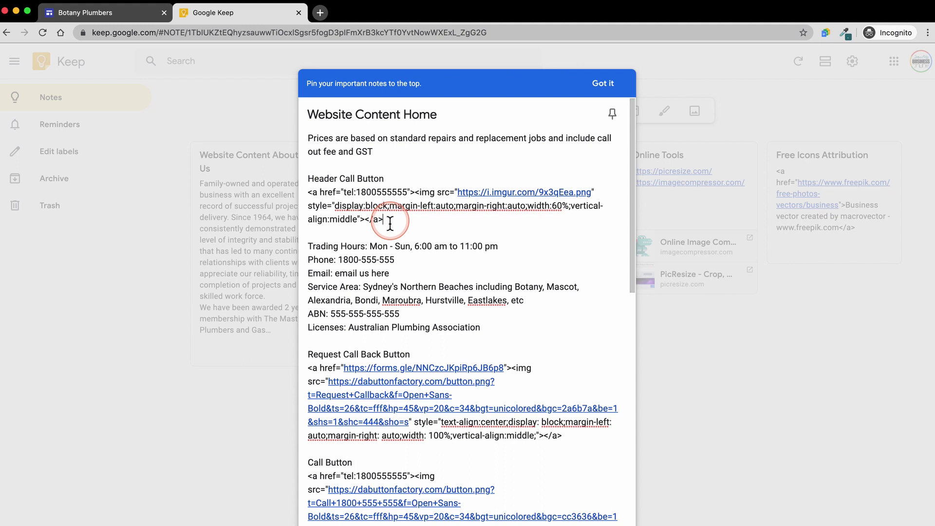
drag(390, 222, 311, 199)
key(super+c)
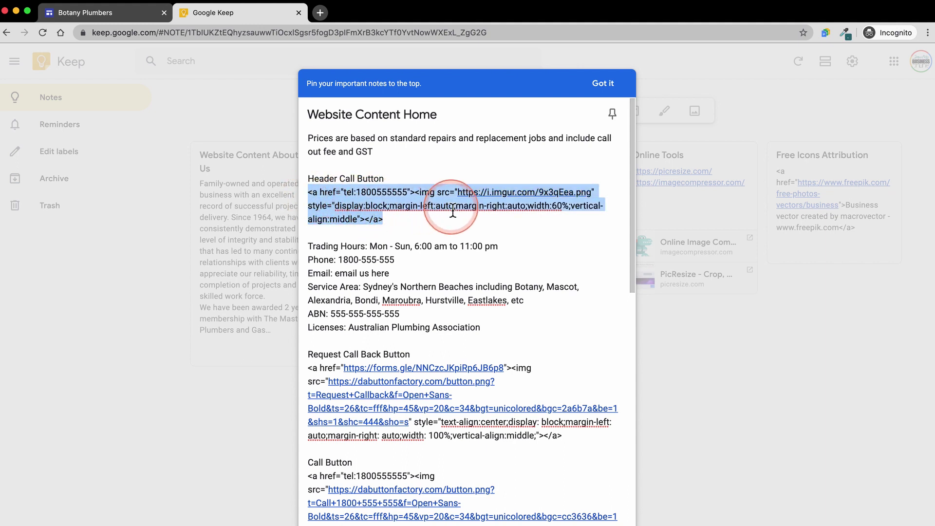
right_click(453, 209)
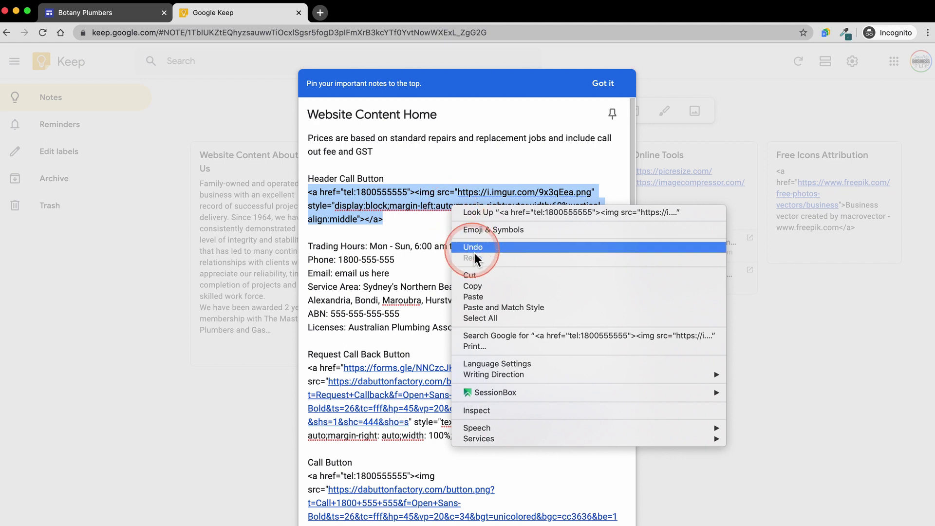
click(473, 286)
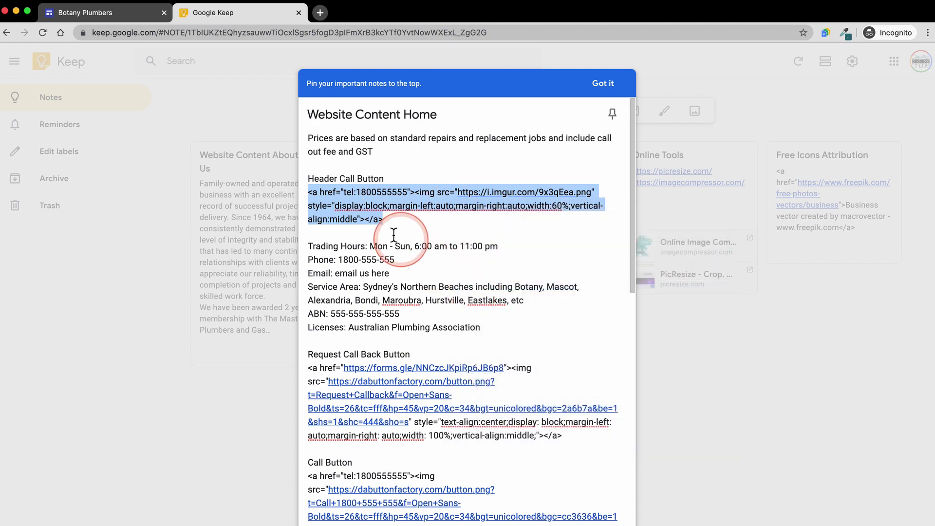
Paste the Header Call Button HTML into the site's embed code box
click(96, 16)
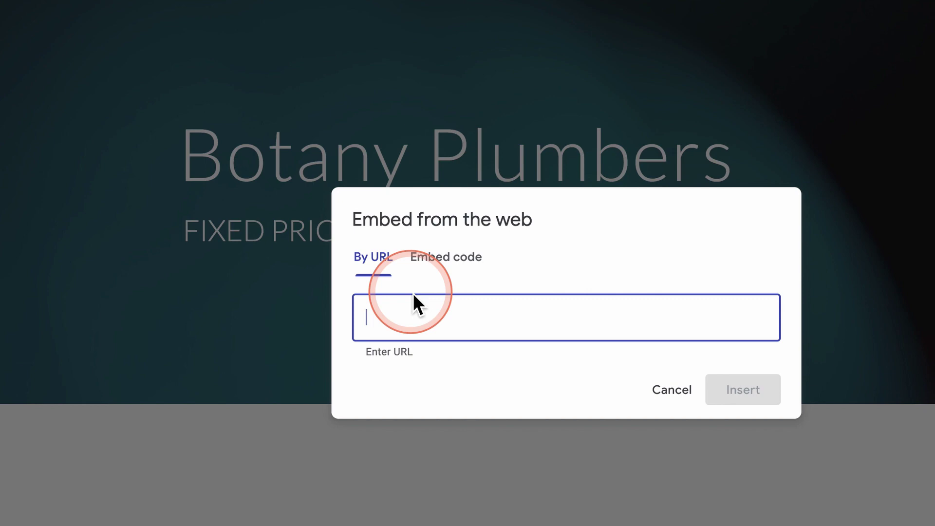
click(435, 262)
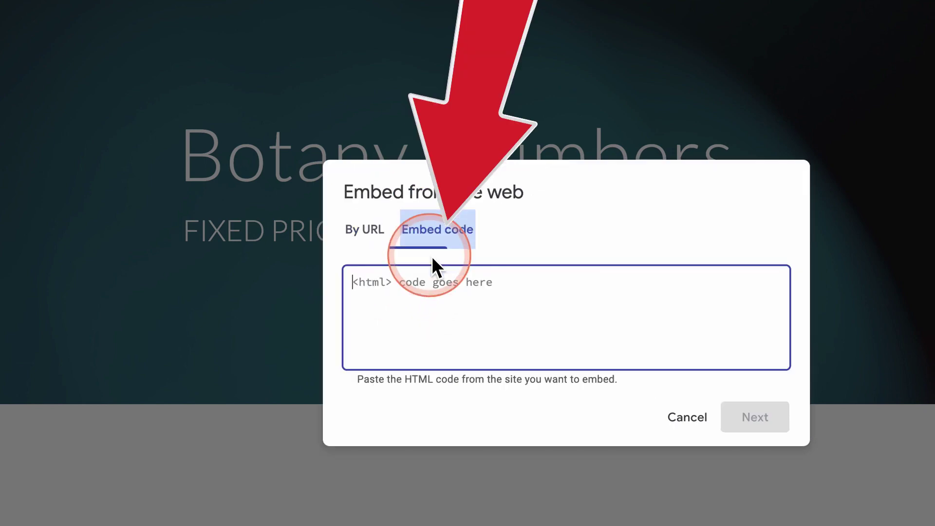
right_click(423, 284)
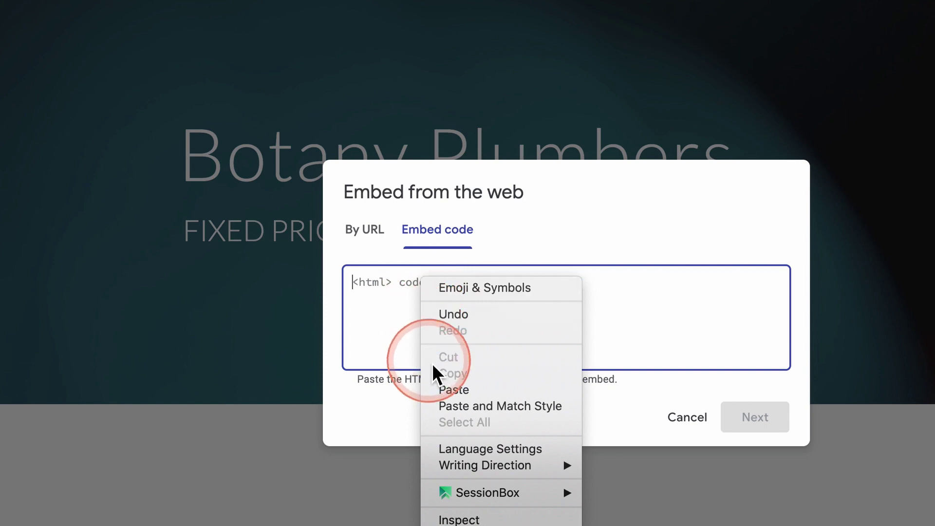
click(446, 390)
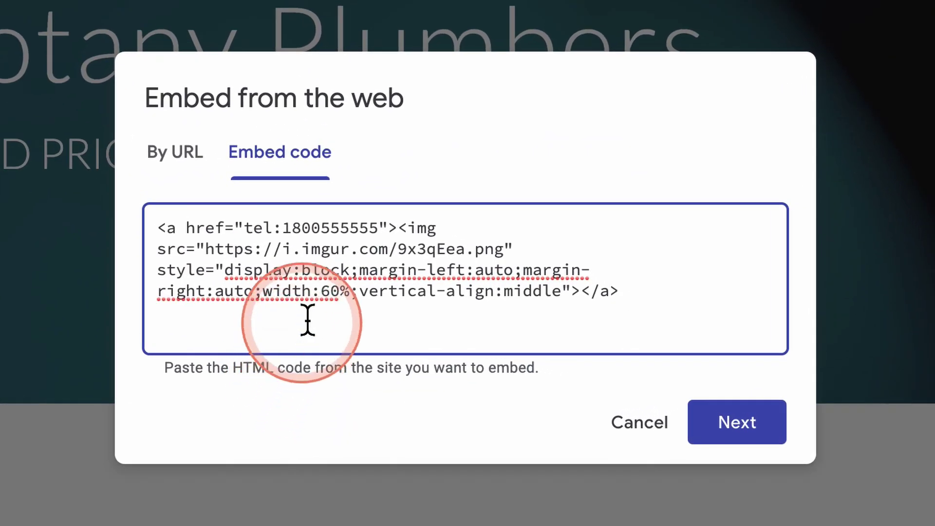
double_click(328, 229)
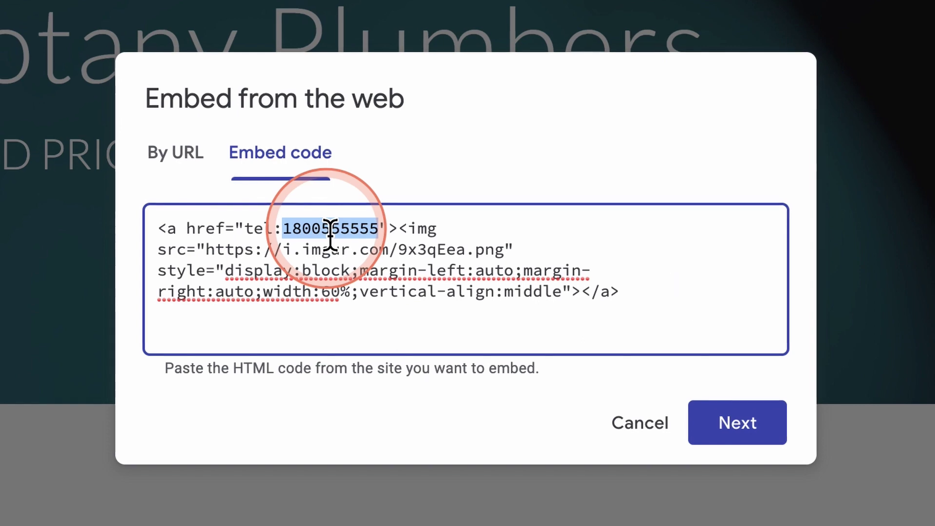
Insert the red CONTACT US button into the header and shrink its box to fit
click(753, 437)
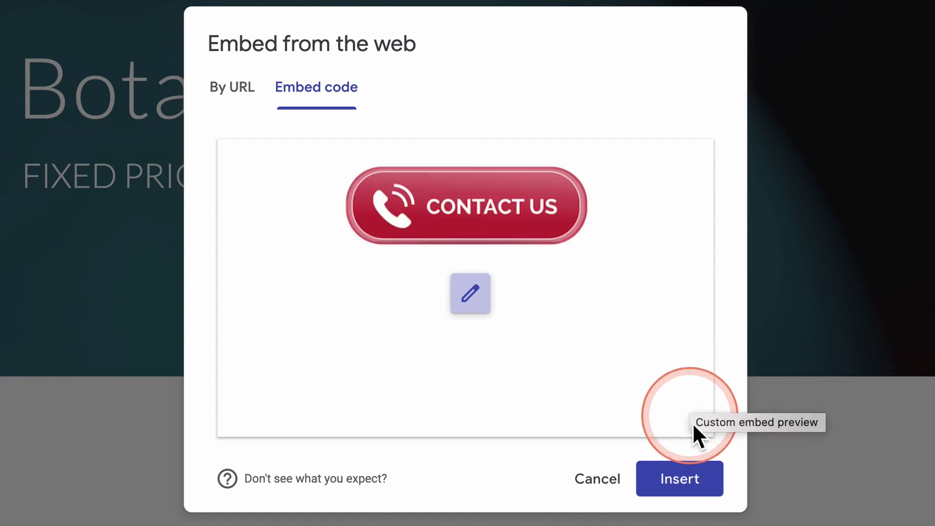
click(682, 480)
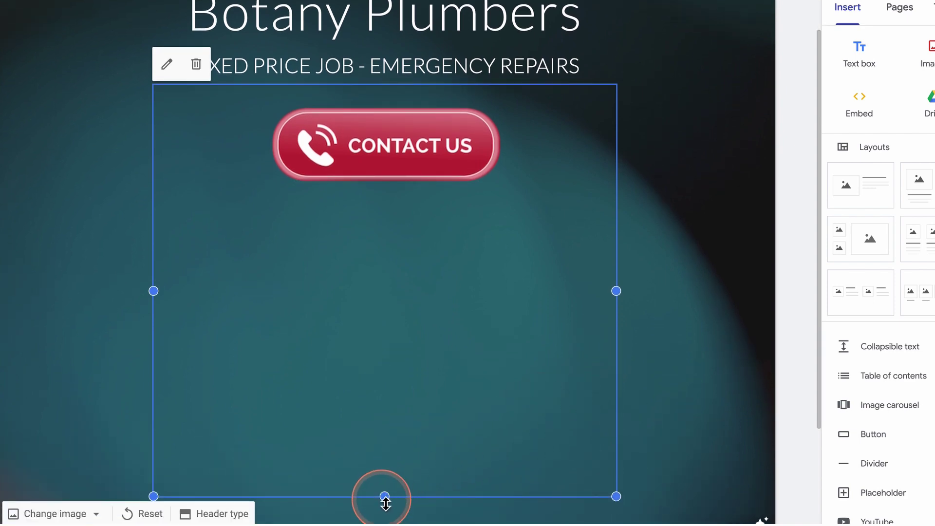
drag(383, 496, 391, 205)
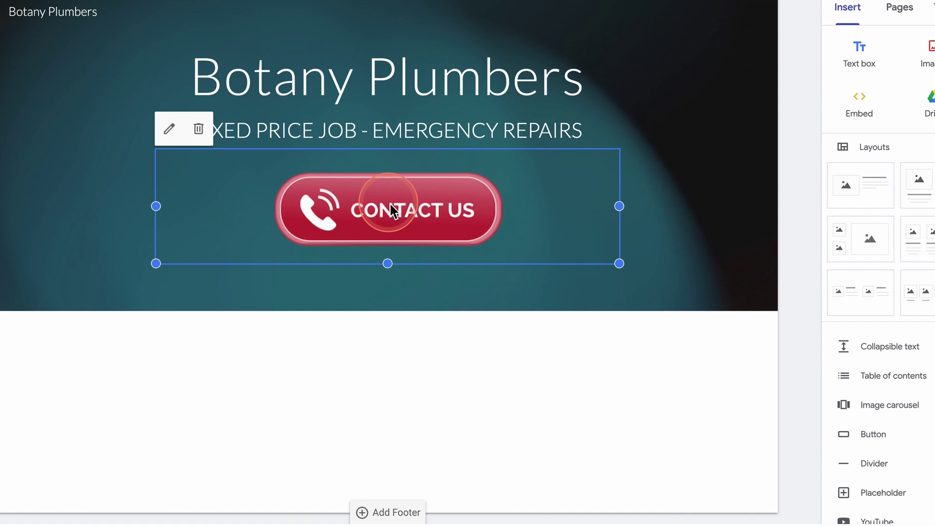
click(363, 379)
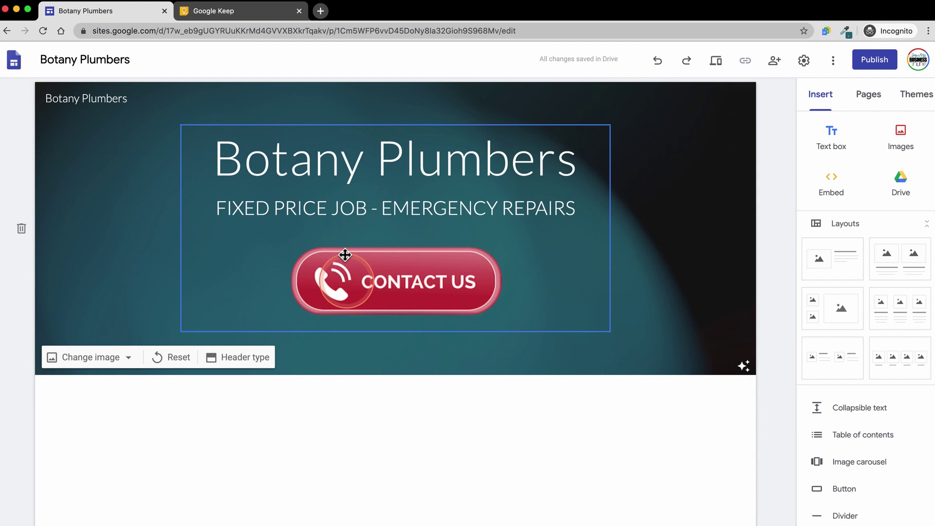
Search Google for 'plumbing icon set free vector' and open the first image result
click(322, 14)
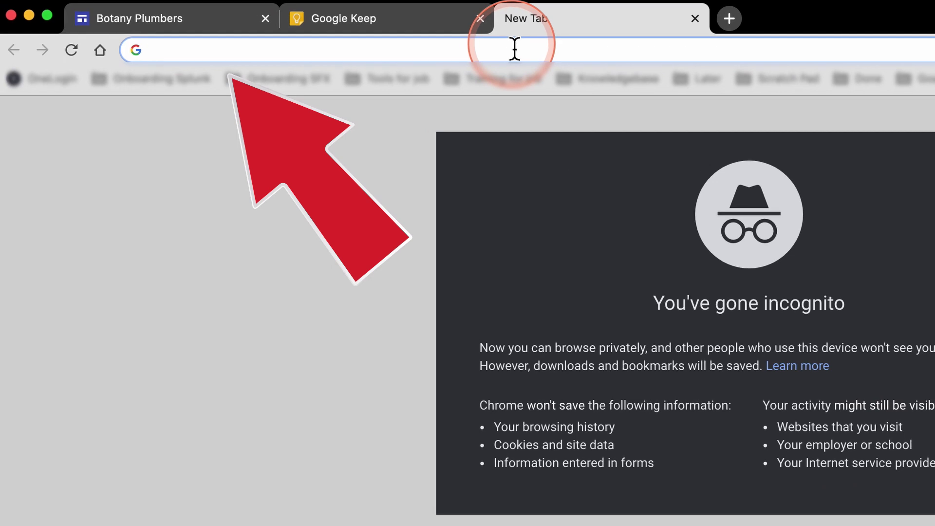
text(google.com)
key(Return)
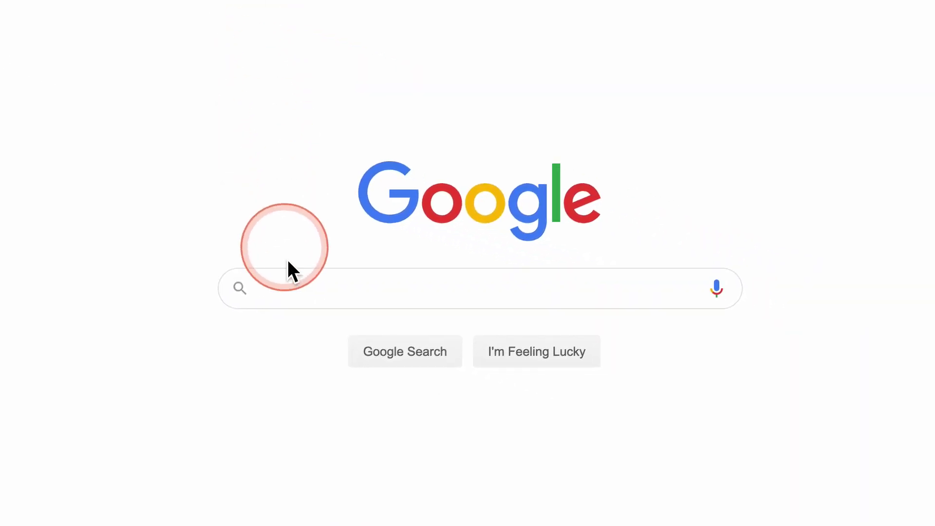
click(284, 291)
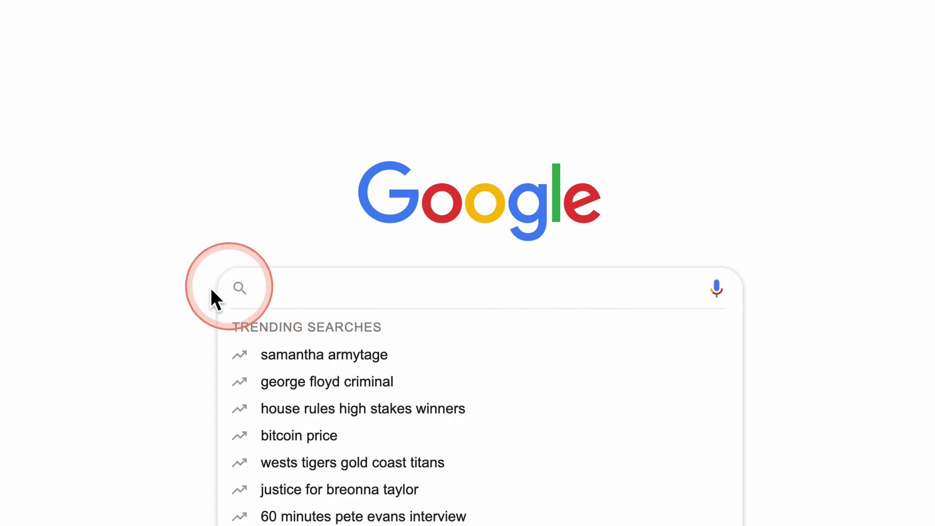
text(plumbing icon set free vector)
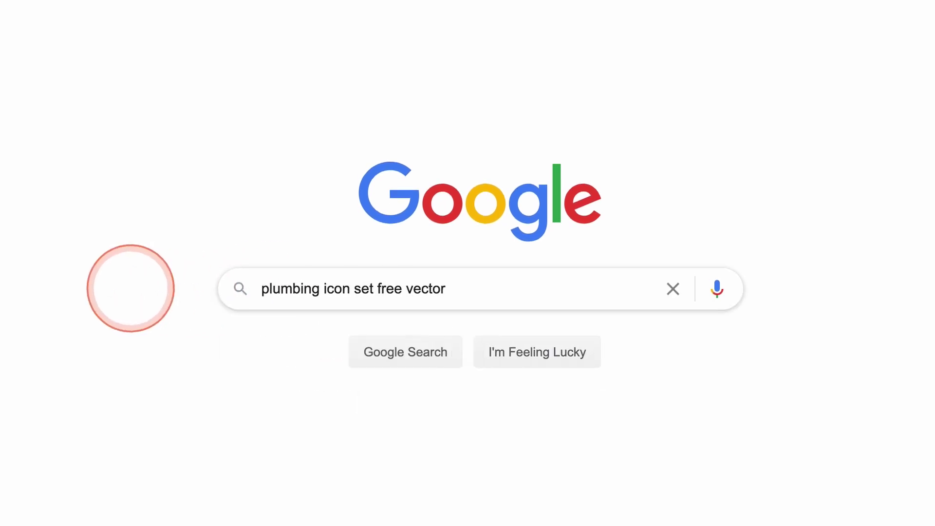
key(Return)
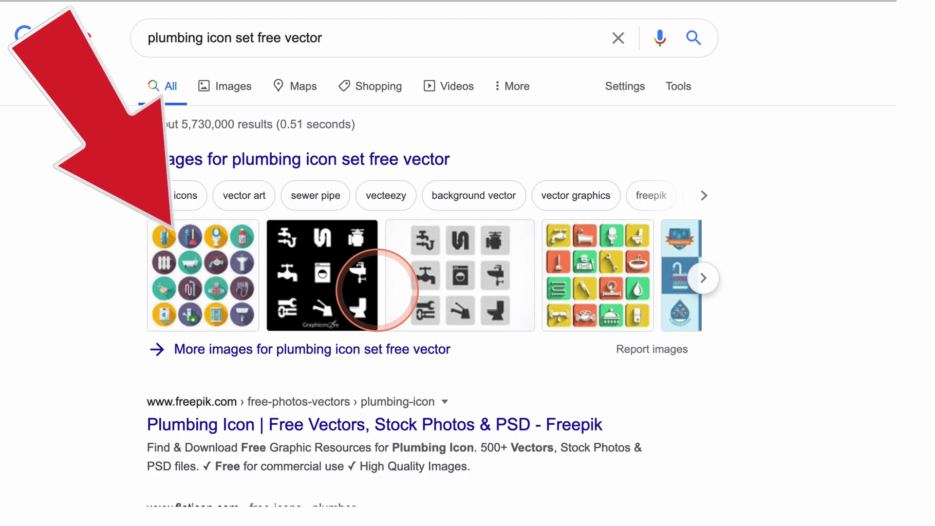
click(201, 288)
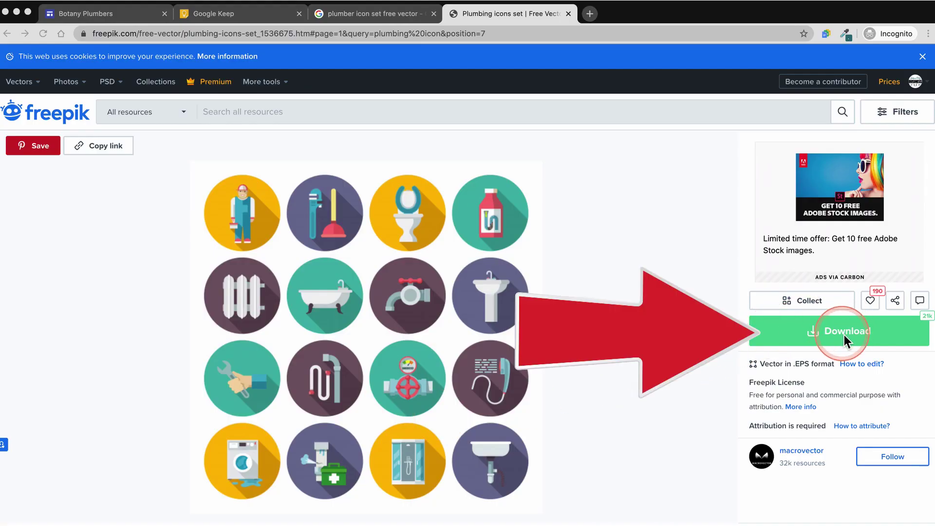
Save the free plumbing-icons-set.zip into the Botany Plumber folder and copy the macrovector attribution
click(844, 335)
click(843, 335)
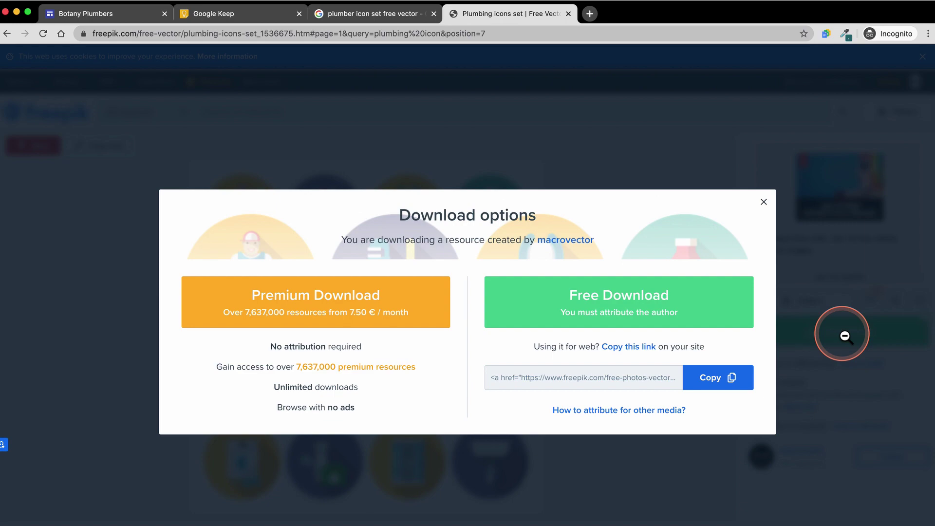
click(629, 305)
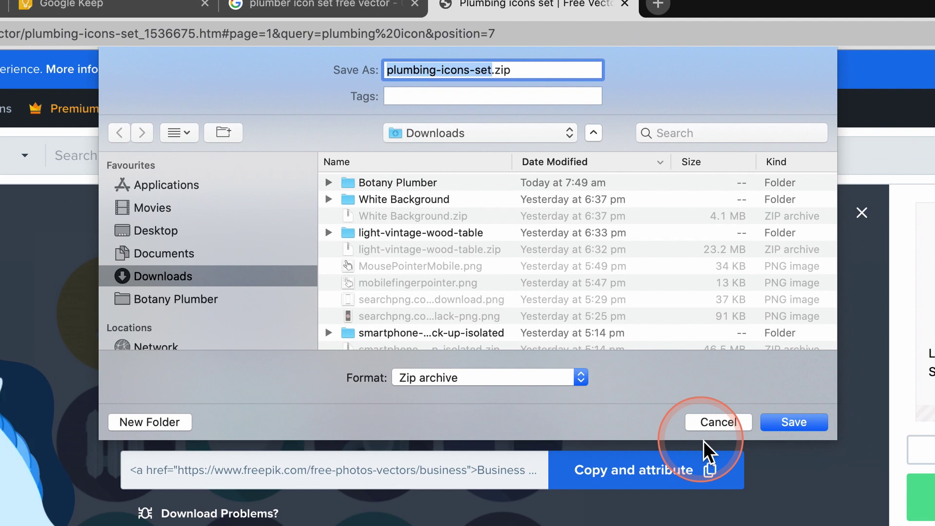
click(184, 298)
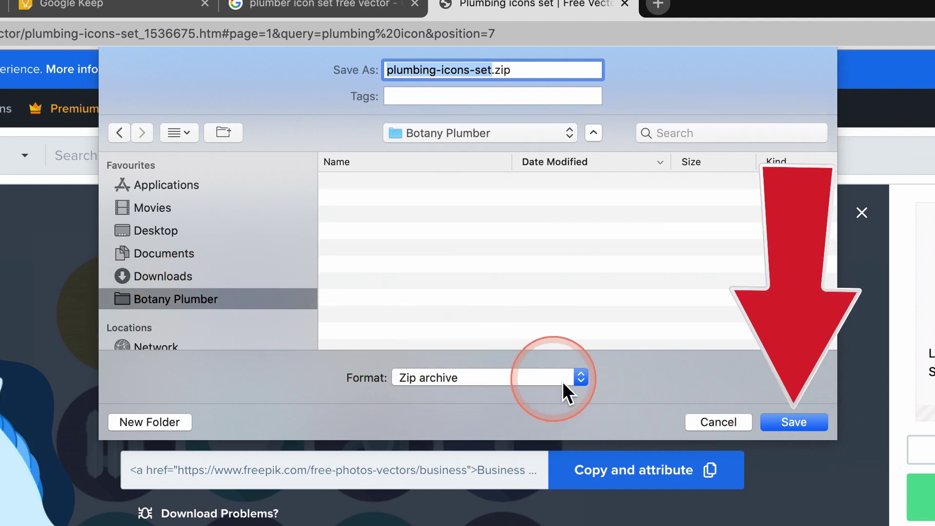
click(790, 423)
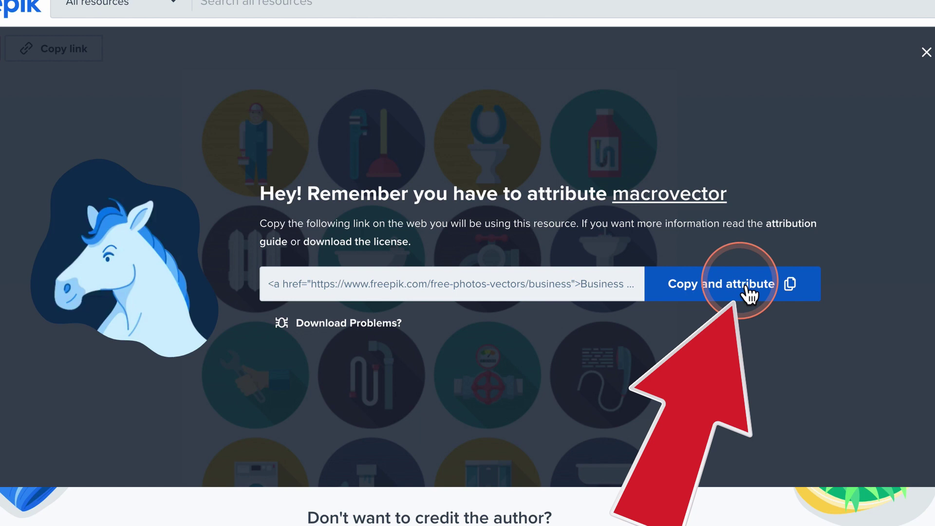
click(746, 287)
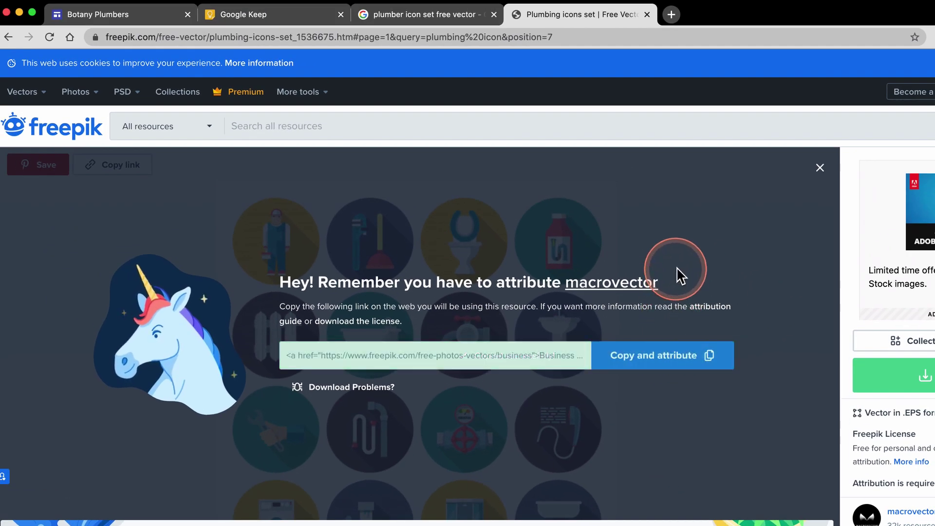
Add the Freepik attribution to the Keep note, labelled 'Plumber icon vector set', then close both search tabs
click(284, 20)
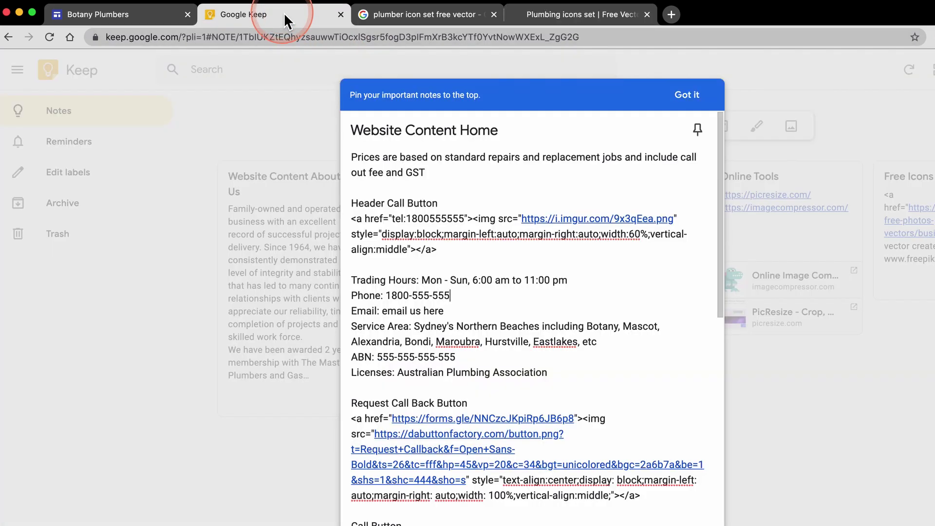
click(453, 256)
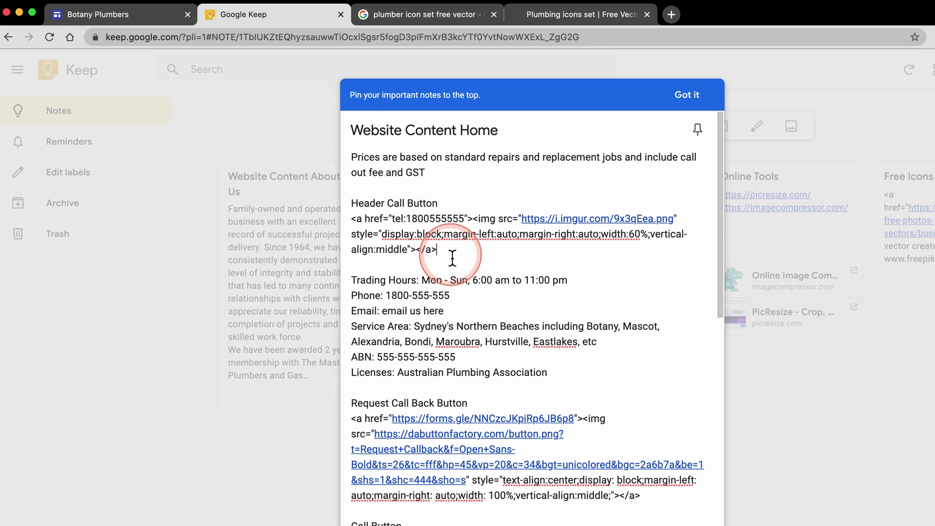
key(Return)
key(Return)
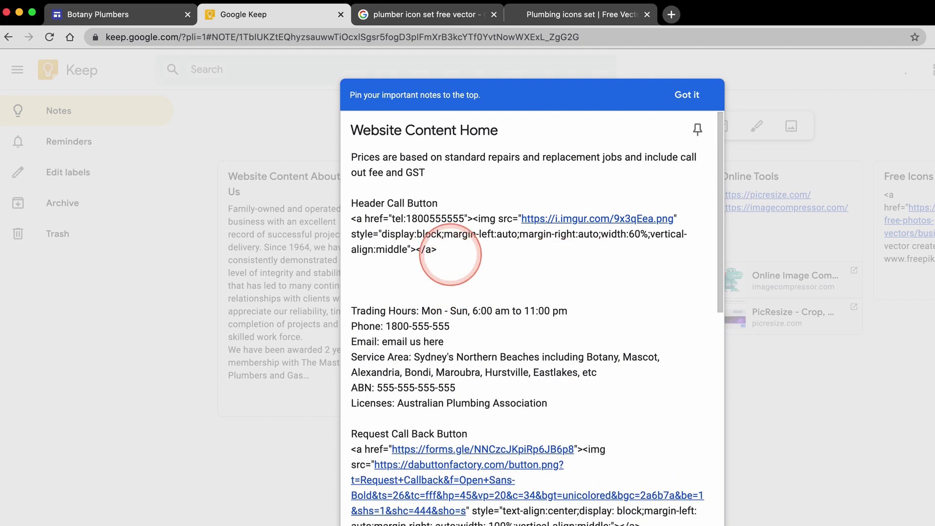
key(super+v)
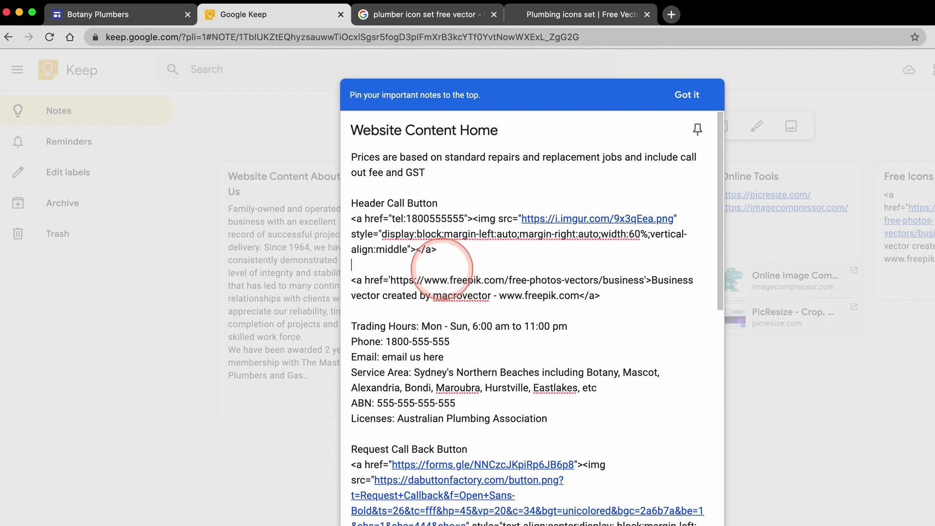
key(Return)
text(P)
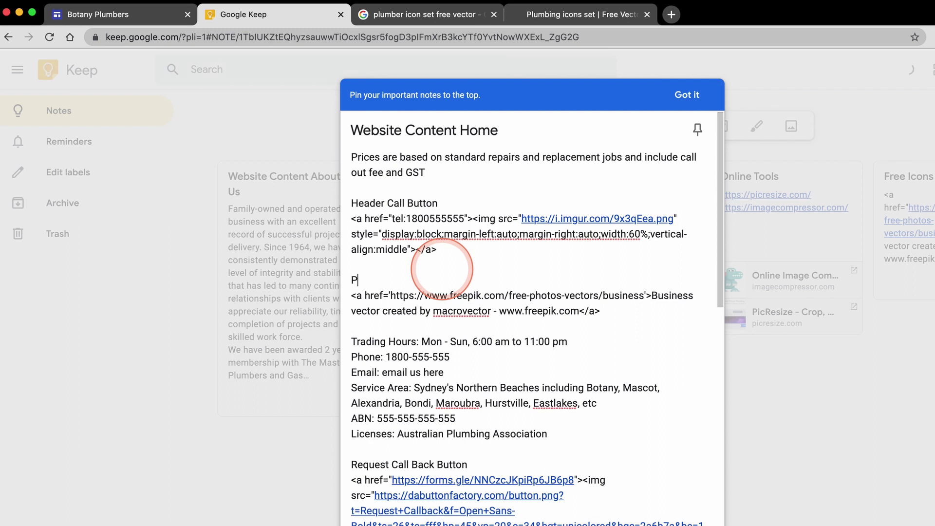
text(lumber i)
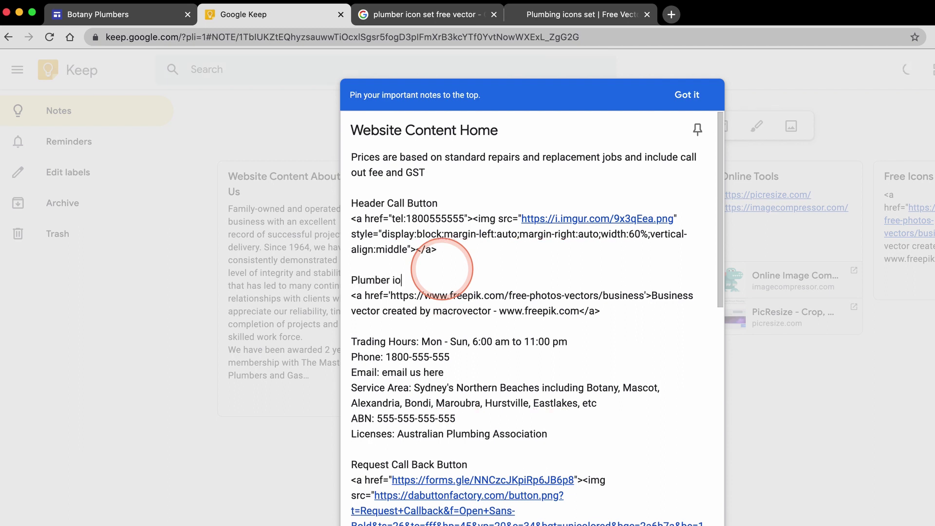
text(con vector set)
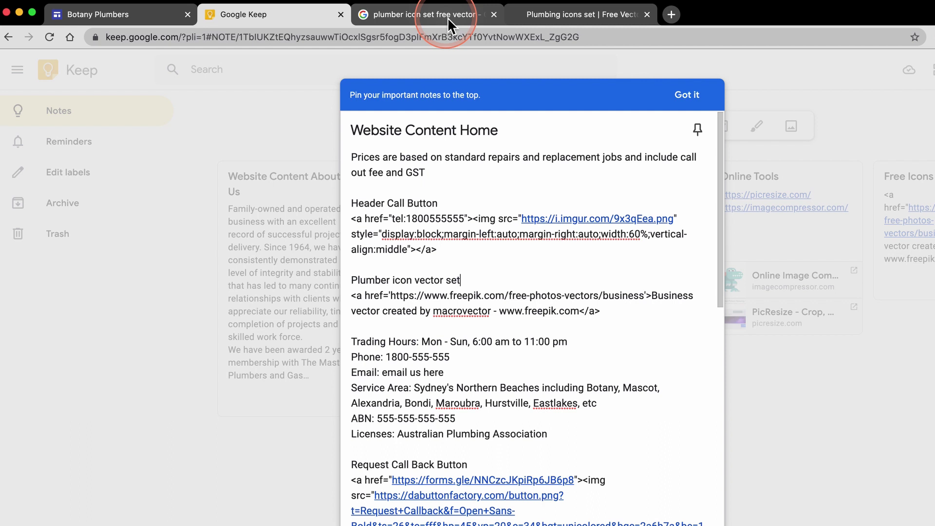
click(493, 16)
click(493, 16)
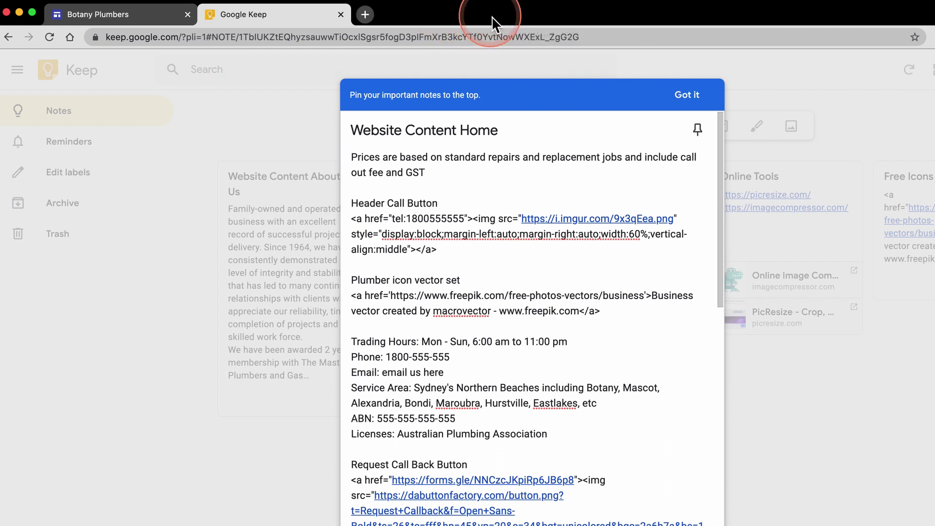
Add a three-image layout below the Botany Plumbers banner and begin filling its first column
click(131, 13)
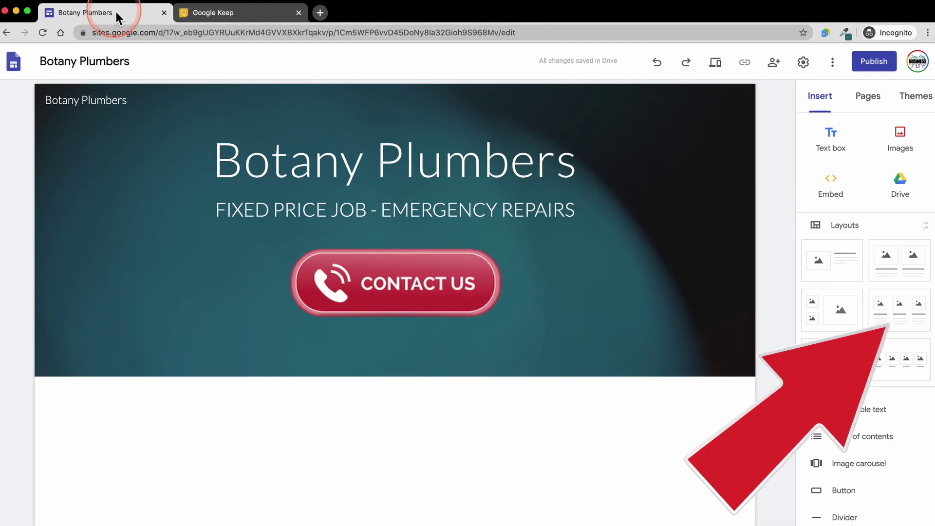
click(905, 326)
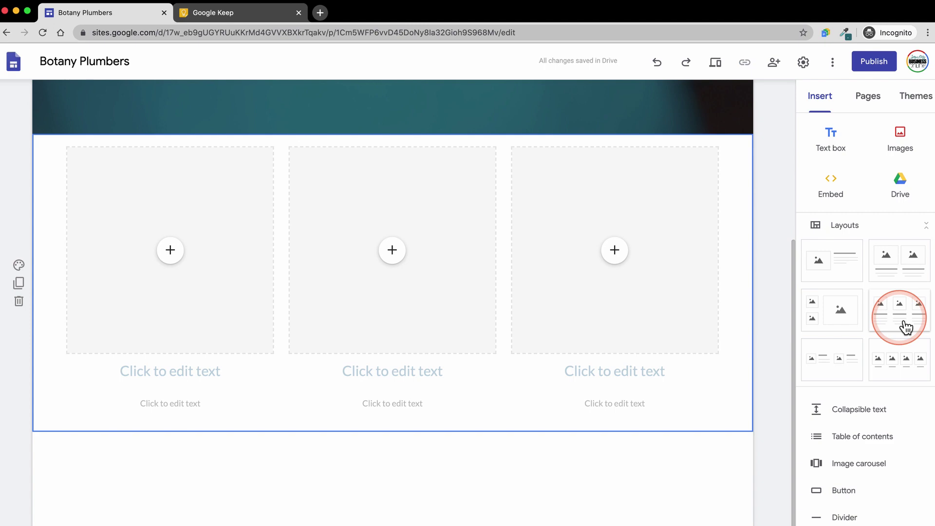
click(183, 258)
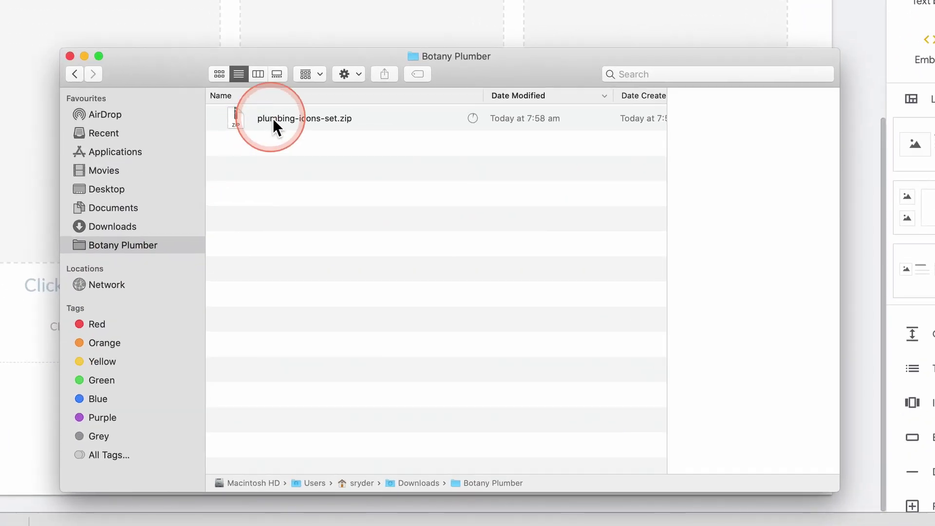
Extract plumbing-icons-set.zip and preview the 4472.jpg icon sheet inside the new folder
double_click(273, 118)
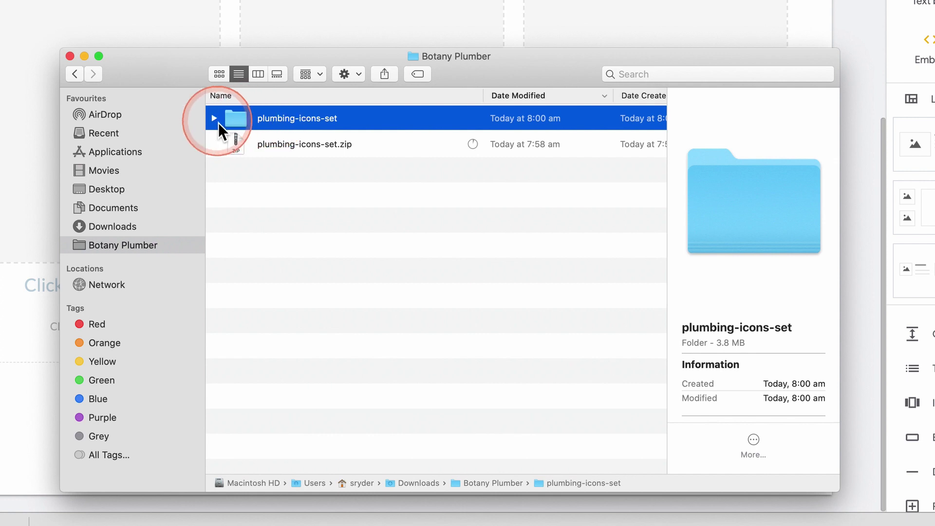
click(217, 123)
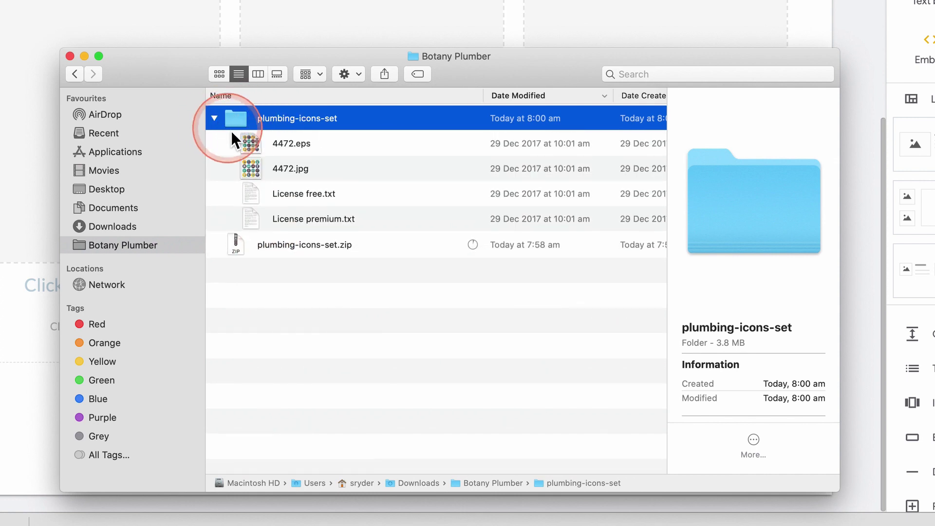
click(287, 171)
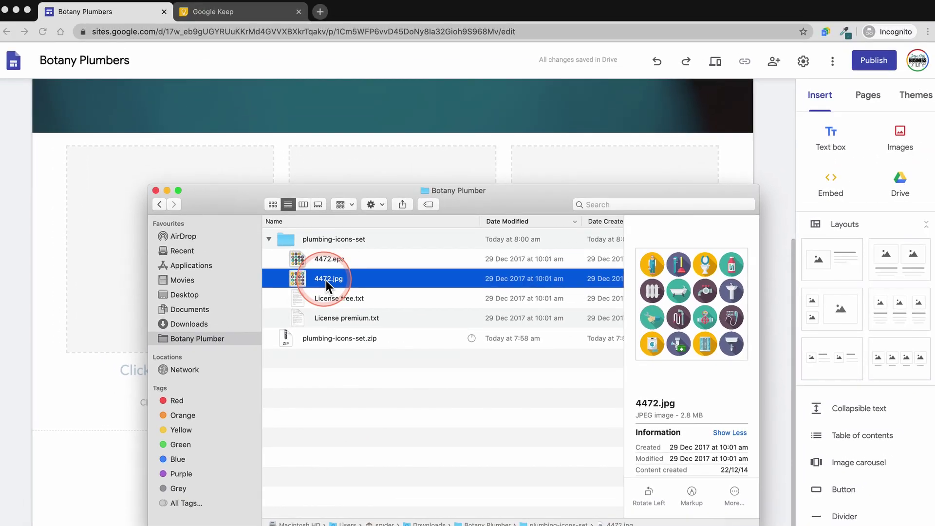
Close the Website Content Home note in Keep and follow the picresize.com link from Online Tools
click(232, 14)
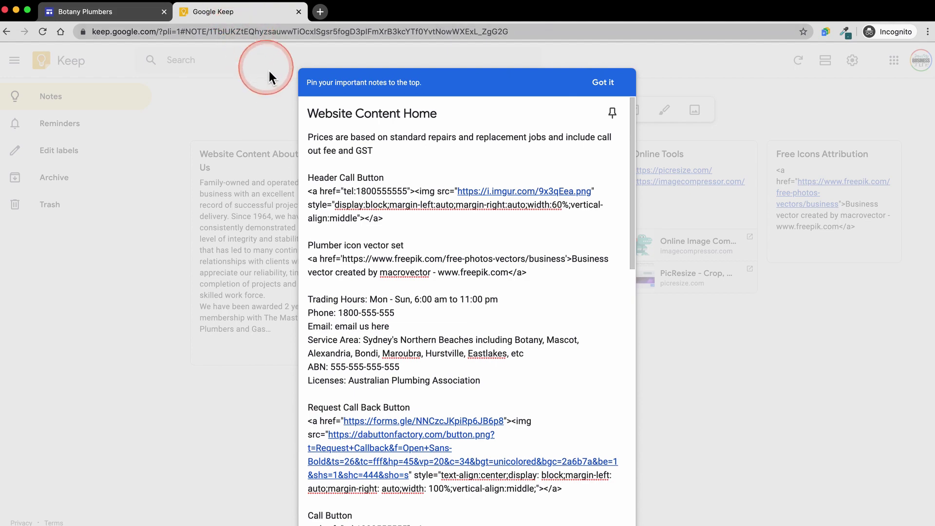
scroll(278, 156, down, 1)
click(270, 202)
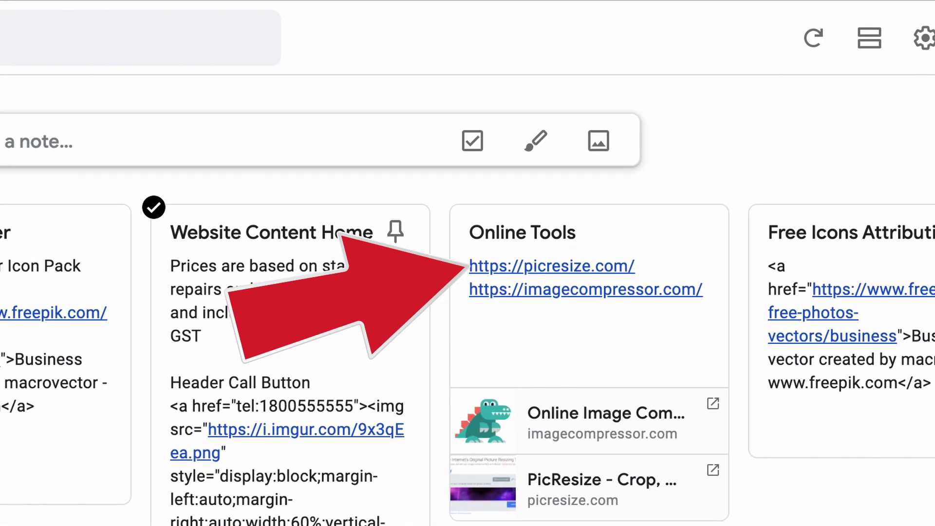
click(565, 274)
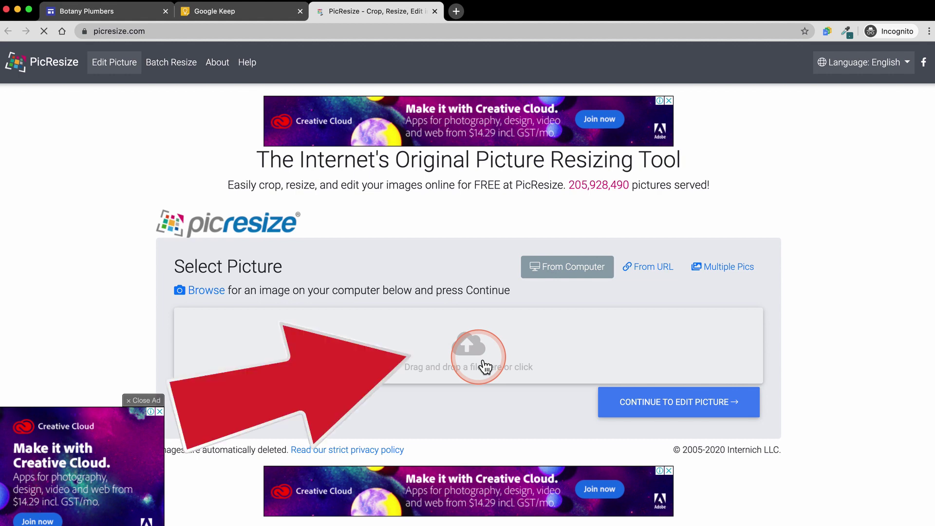
Upload 4472.jpg from Botany Plumber > plumbing-icons-set to PicResize and continue to editing
click(483, 361)
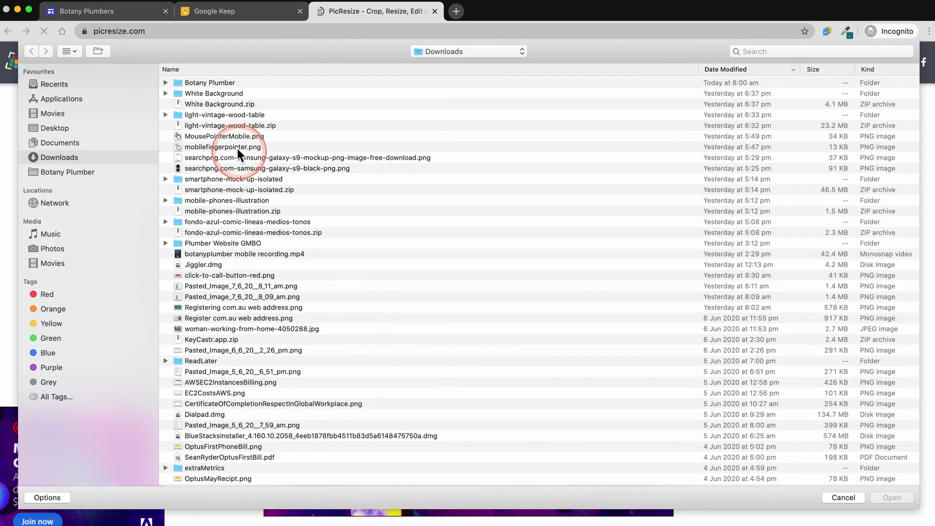
click(169, 83)
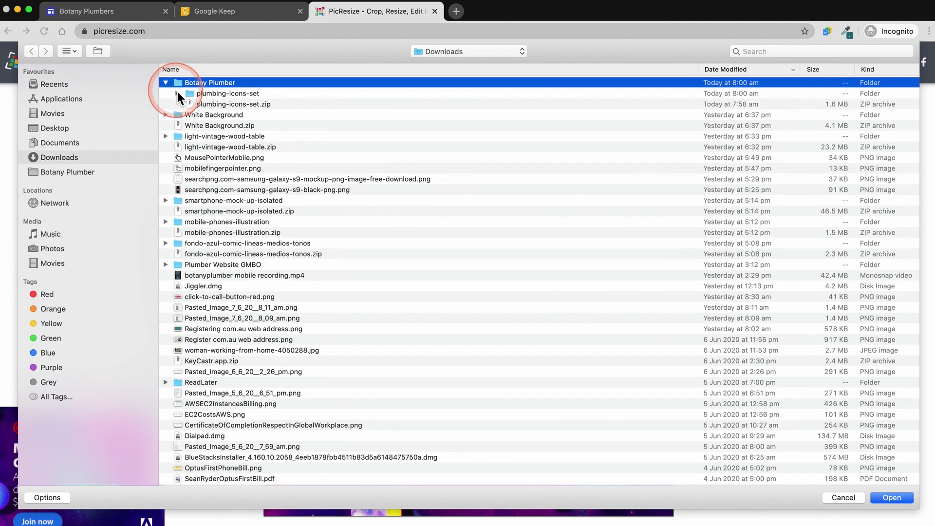
click(177, 93)
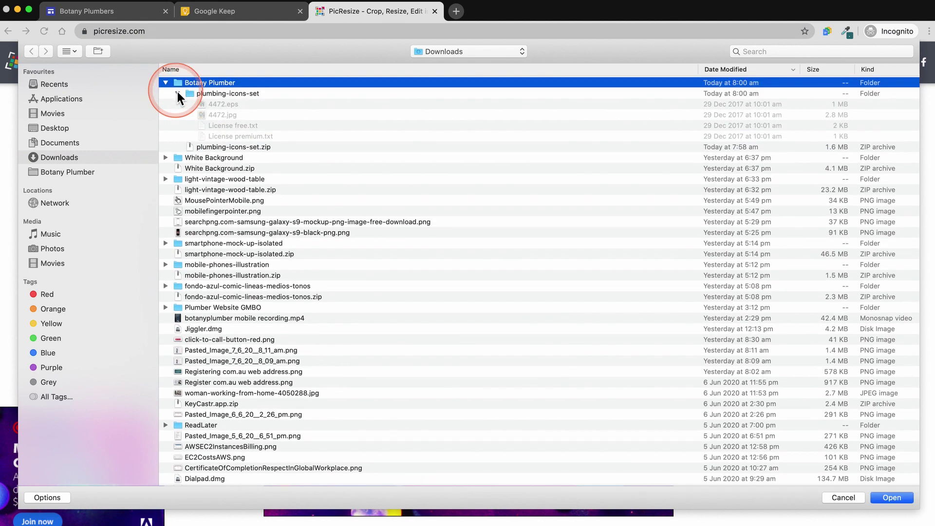
double_click(217, 115)
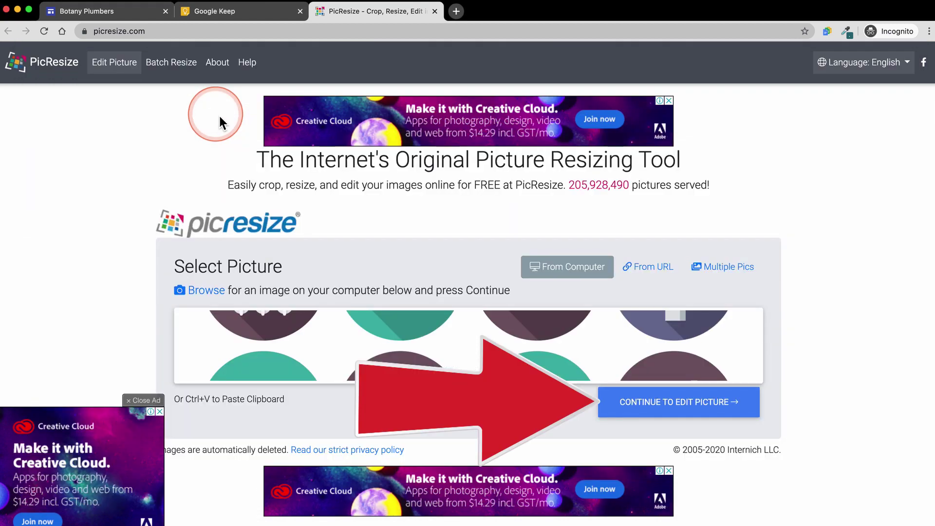
mouse_move(592, 355)
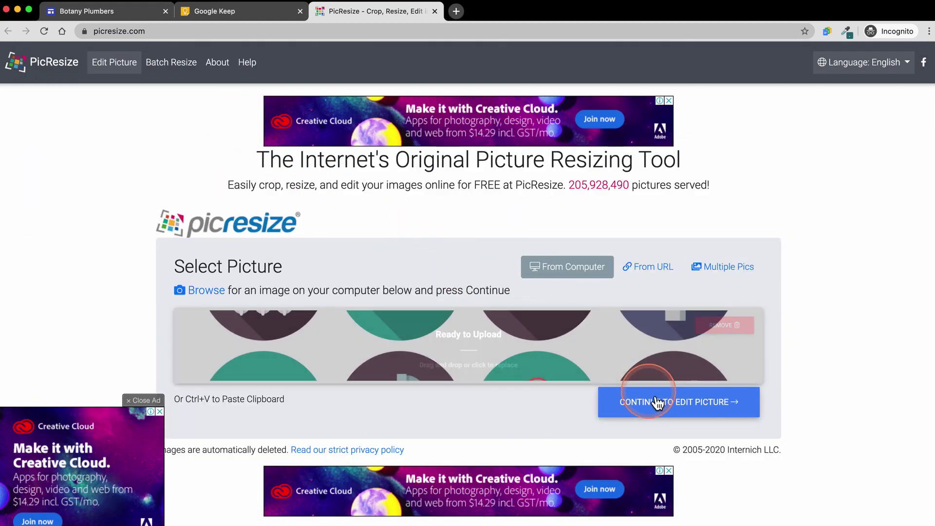
click(665, 410)
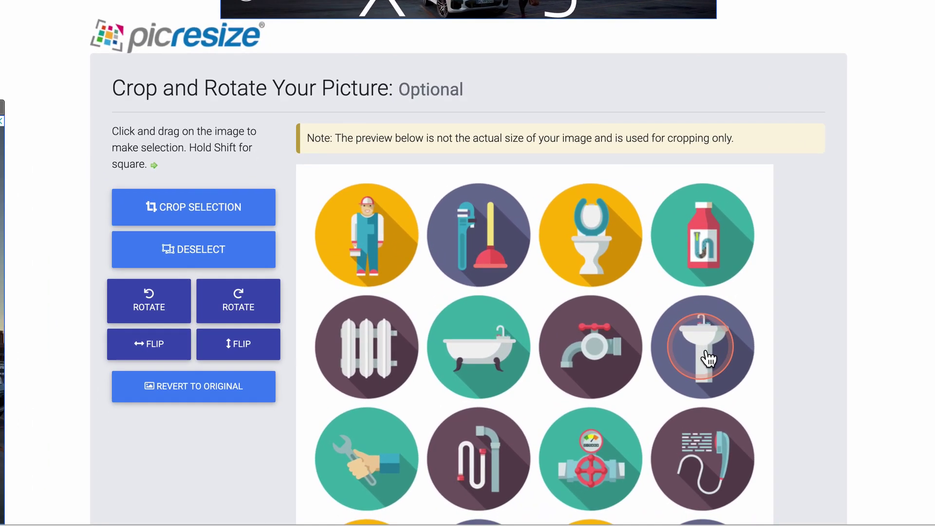
Crop the icon sheet down to the toilet icon
scroll(708, 359, down, 5)
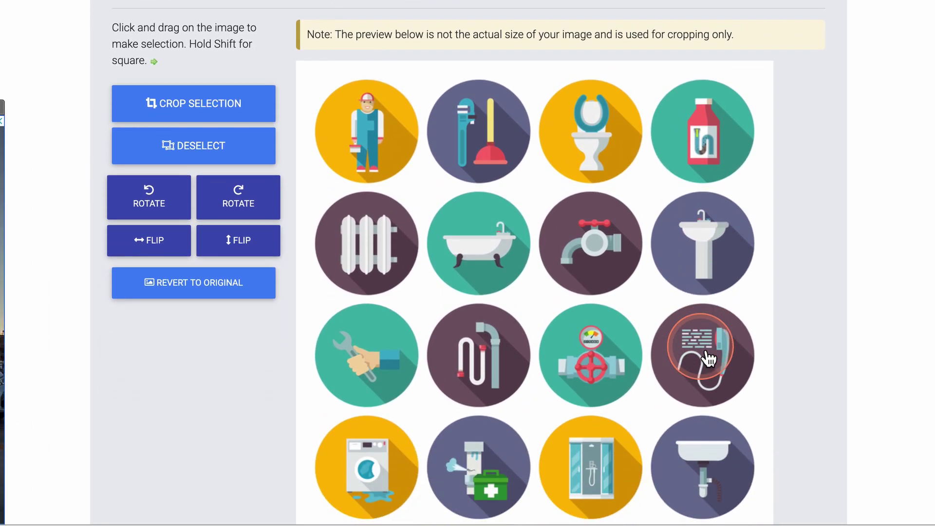
scroll(708, 359, down, 1)
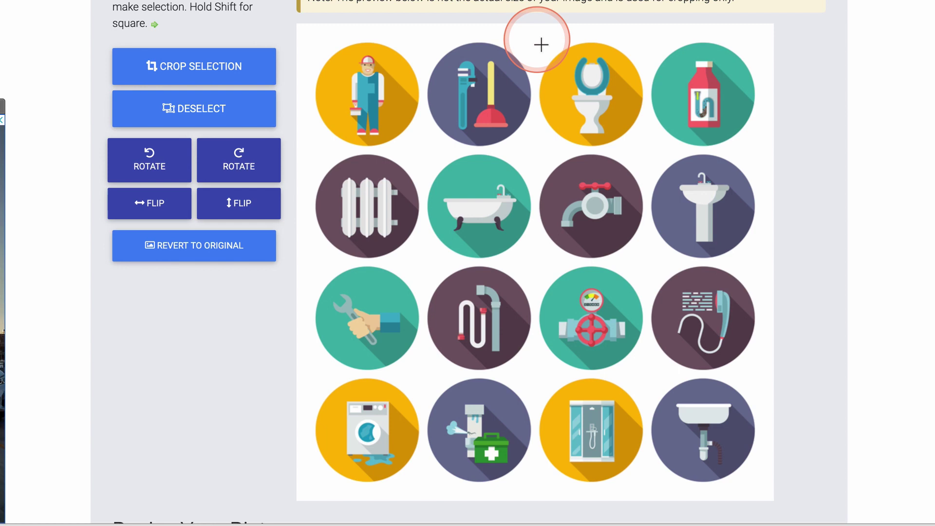
drag(538, 41, 650, 153)
drag(539, 97, 536, 99)
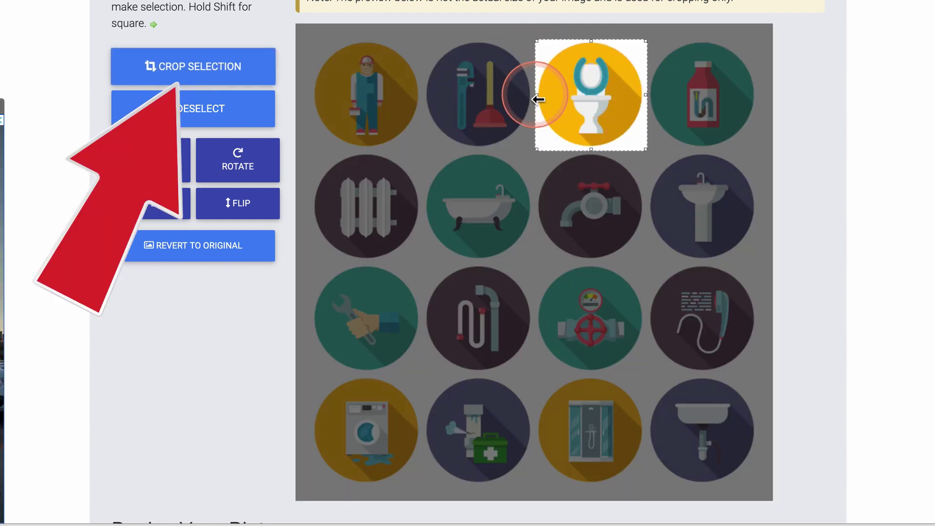
click(250, 82)
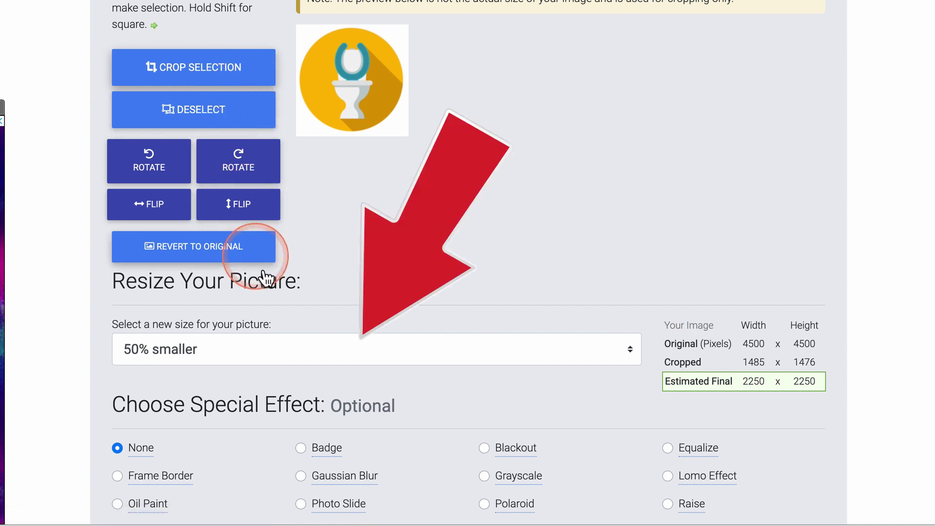
Set a custom output size of 500 × 500 pixels
click(270, 349)
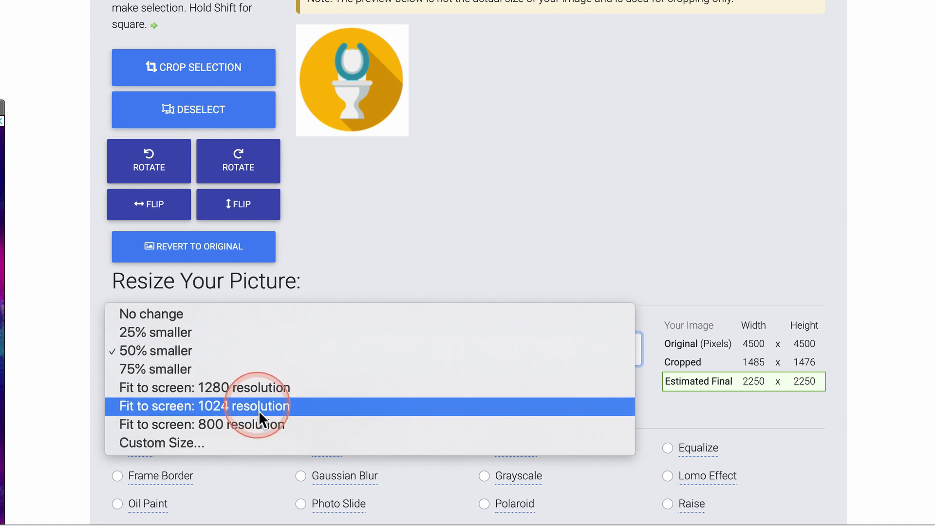
click(256, 441)
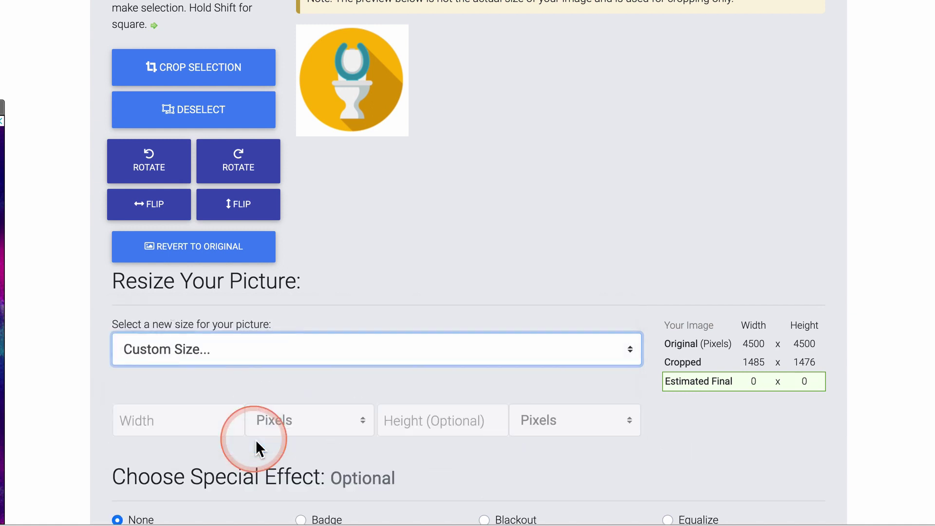
click(216, 427)
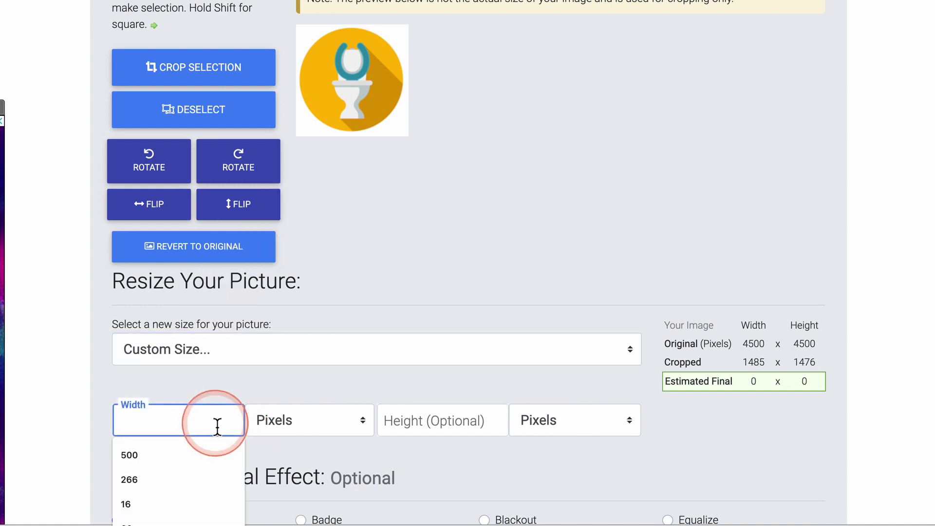
text(500)
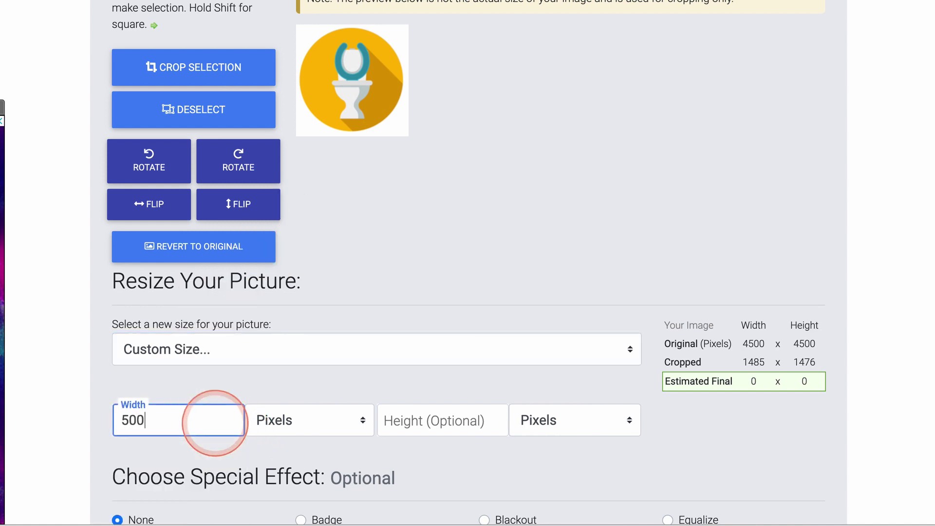
click(408, 423)
text(500)
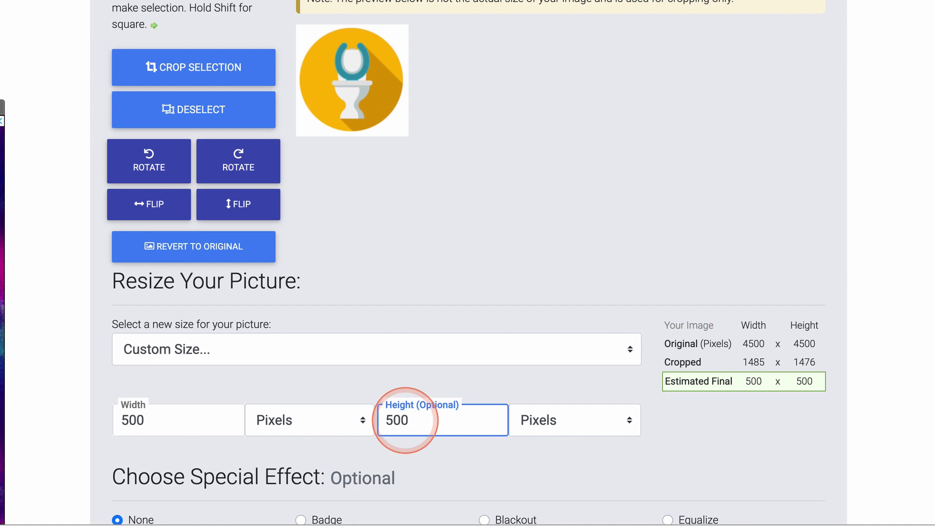
Choose Best JPG quality and resize the picture
scroll(405, 420, down, 3)
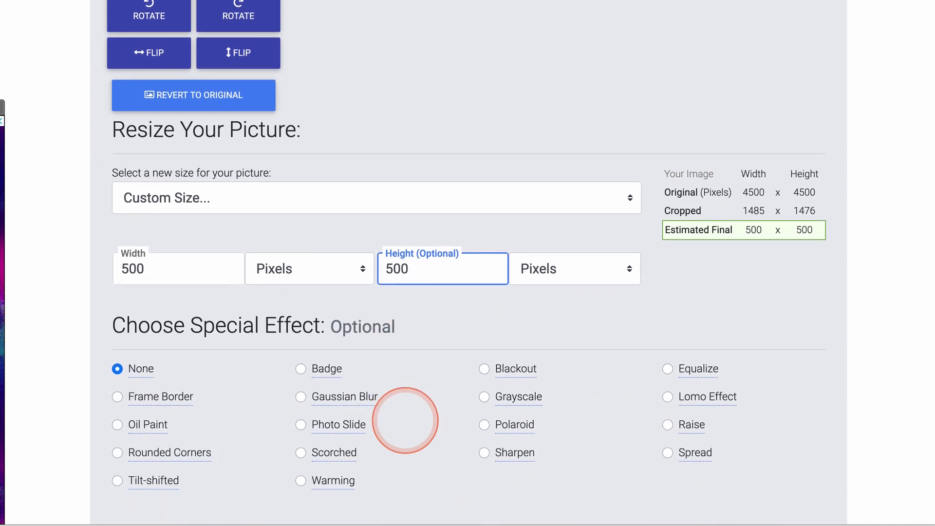
scroll(406, 420, down, 2)
scroll(406, 420, down, 2)
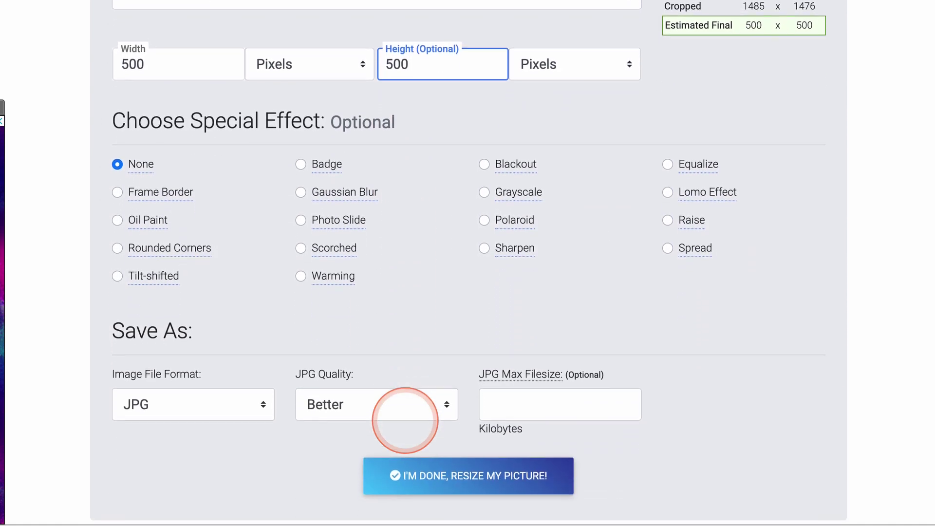
scroll(405, 420, down, 2)
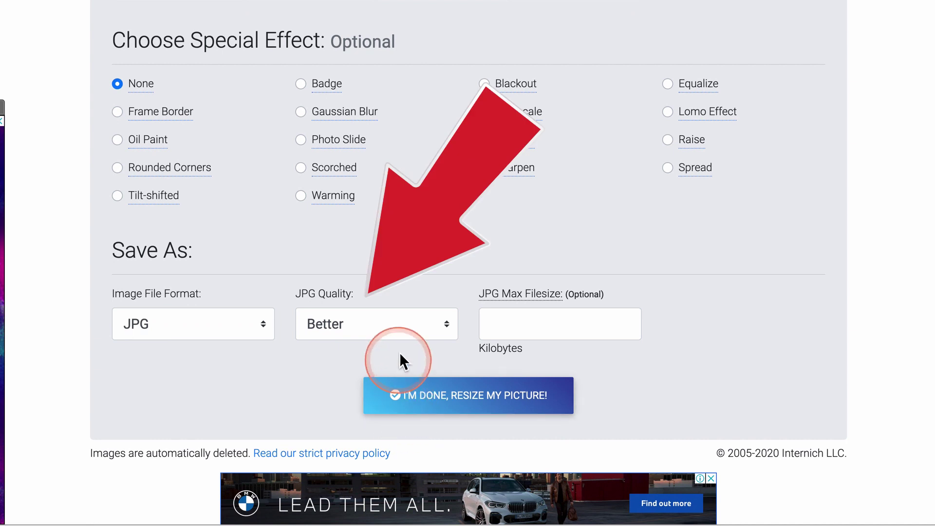
click(397, 333)
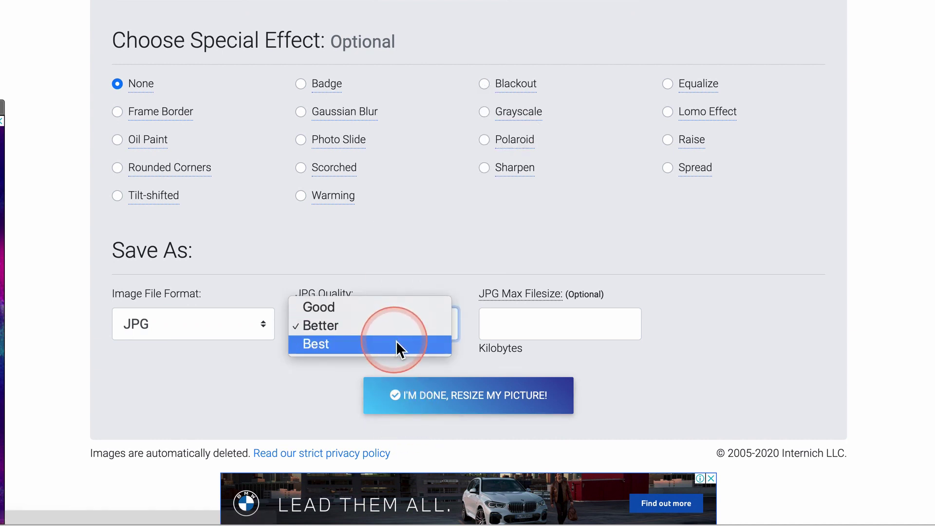
click(397, 343)
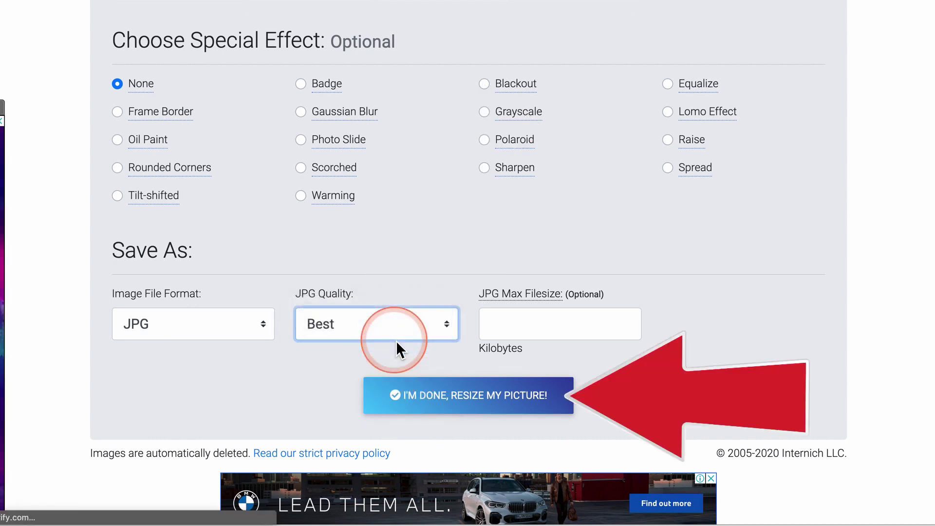
click(447, 404)
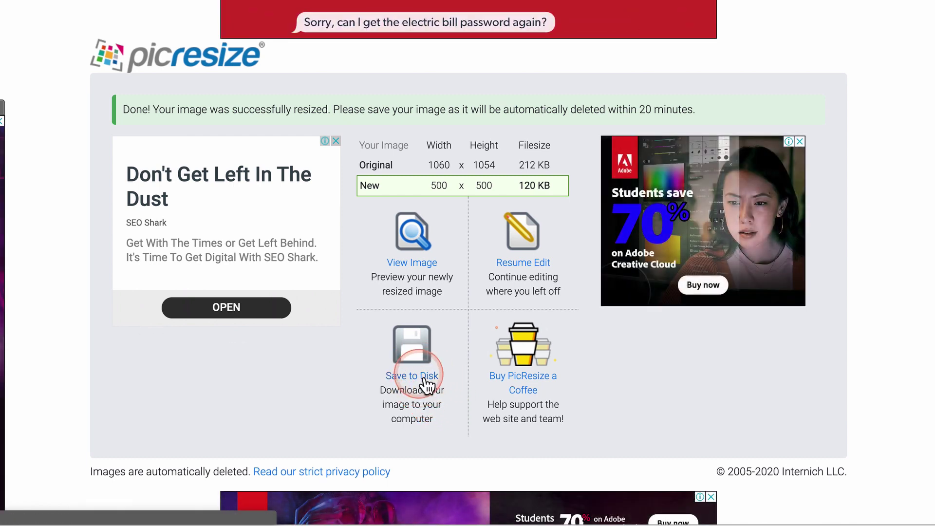
Save the resized toilet icon to disk as rsz_UnblockToilet.jpg
click(427, 385)
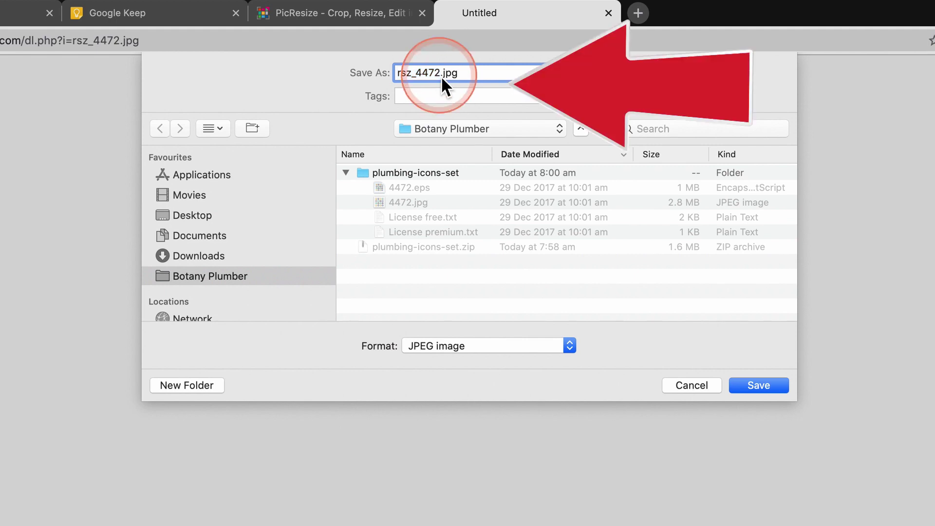
key(BackSpace)
key(BackSpace)
key(BackSpace)
key(BackSpace)
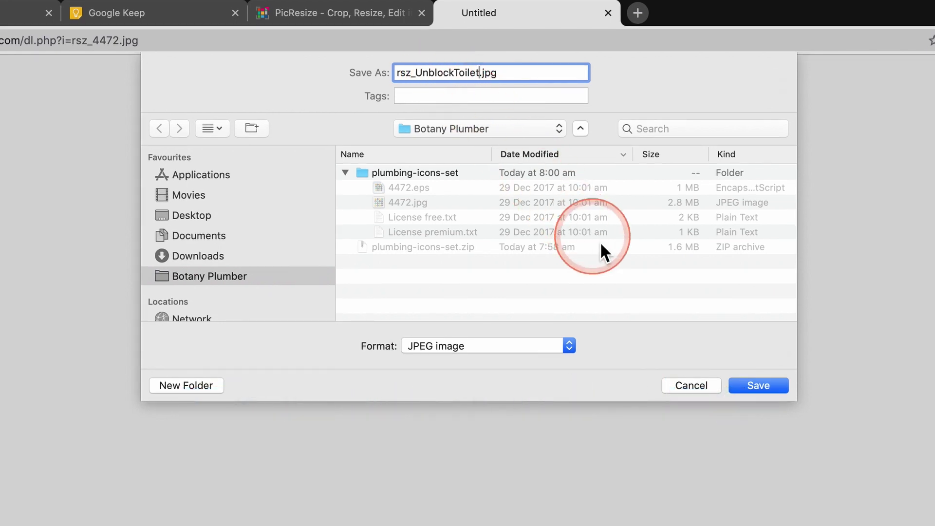
click(745, 381)
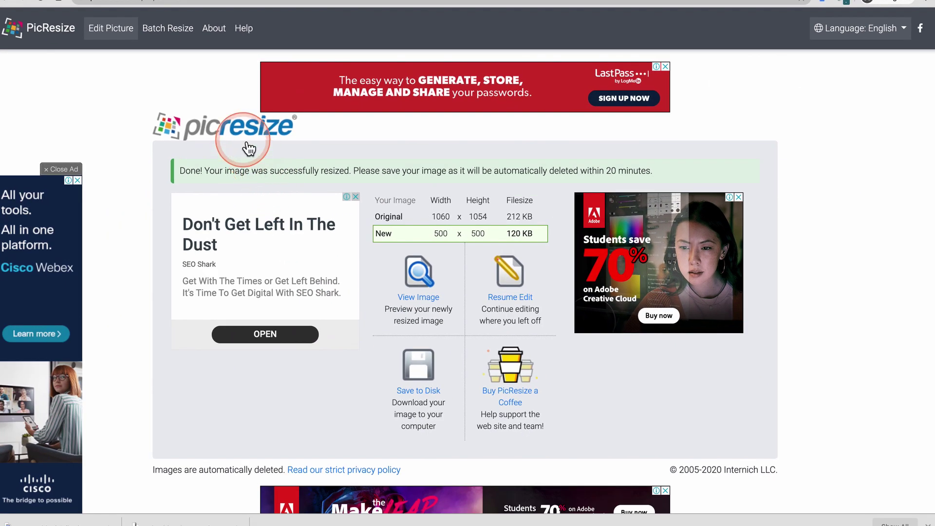
Reload 4472.jpg into PicResize and crop it to the faucet icon
click(247, 145)
click(465, 315)
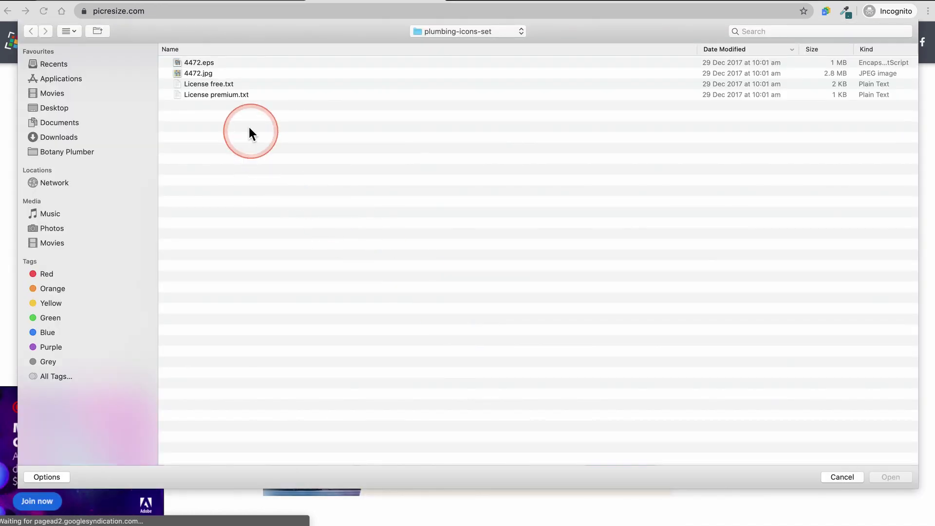
double_click(208, 74)
click(632, 383)
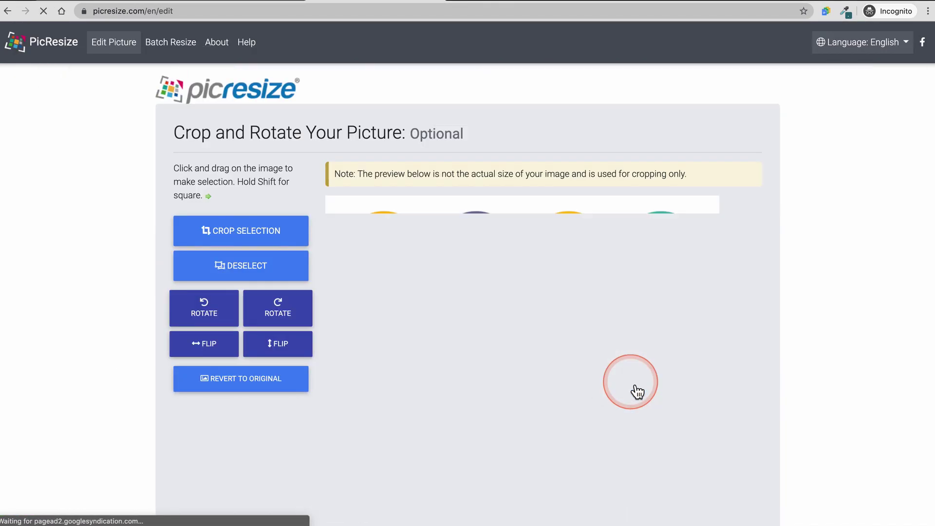
scroll(636, 389, down, 2)
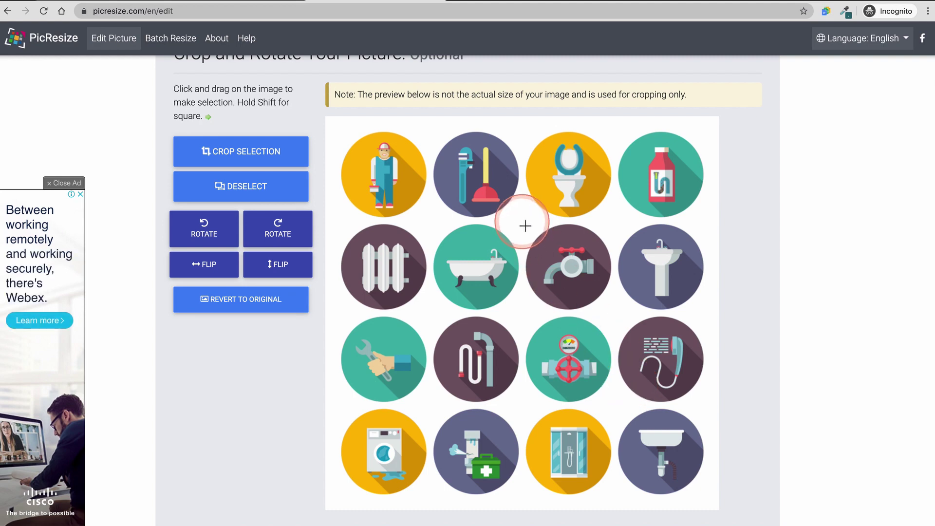
drag(524, 223, 618, 315)
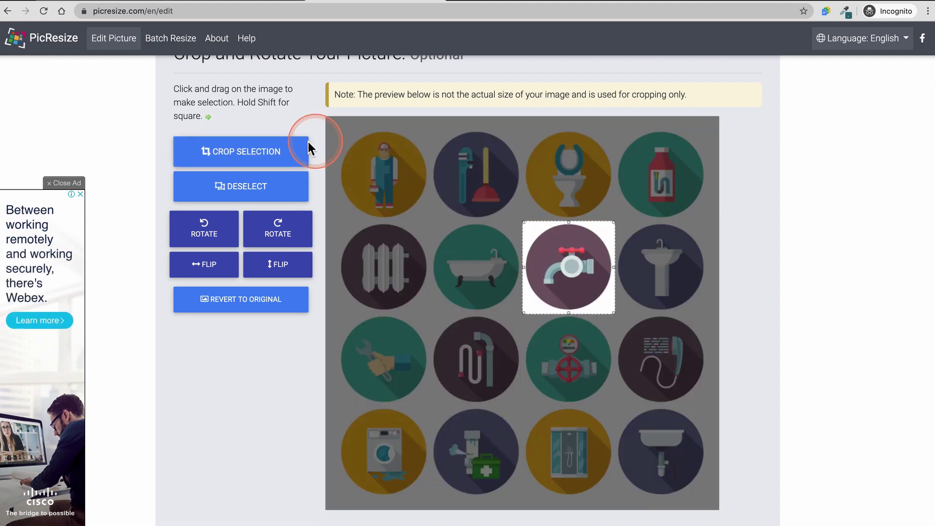
click(243, 154)
Resize the faucet icon to a custom 500 × 500 at Best JPG quality
click(285, 381)
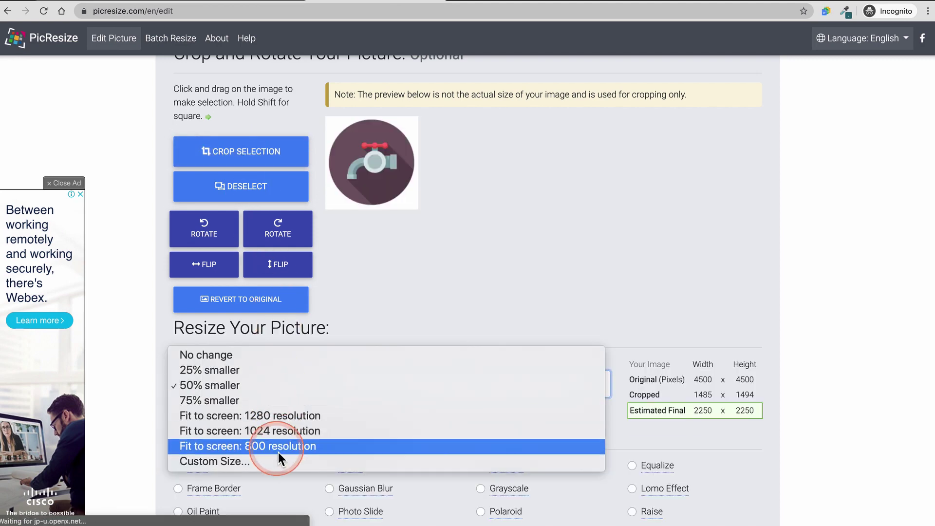
click(275, 460)
click(248, 445)
text(500)
click(421, 453)
text(500)
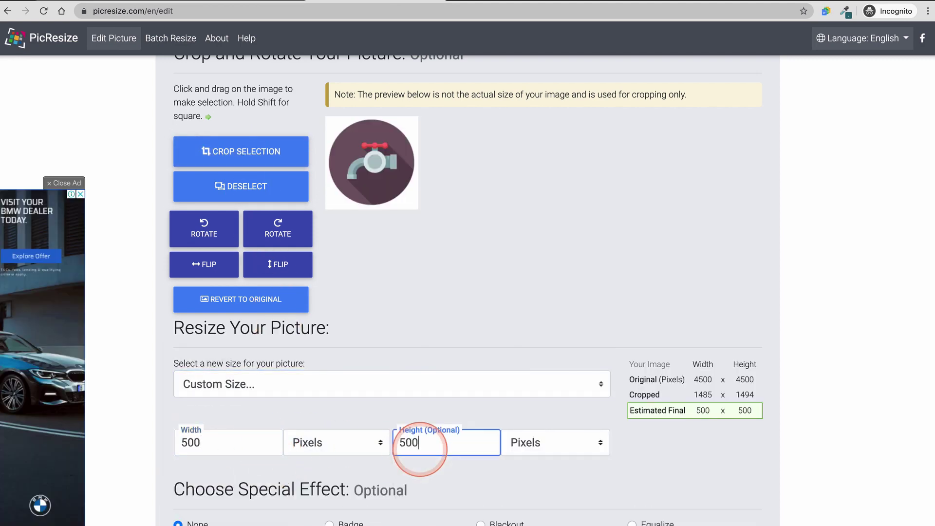
scroll(418, 443, down, 6)
click(419, 445)
click(422, 451)
click(451, 508)
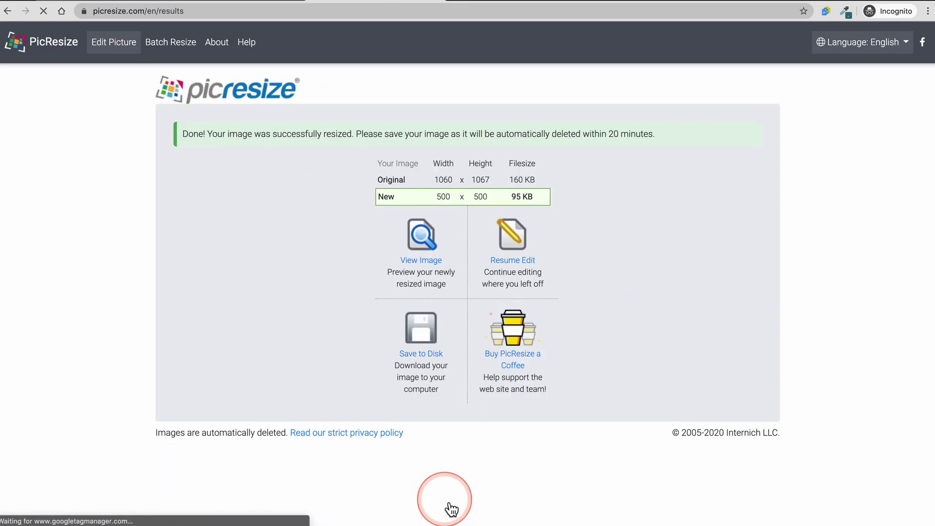
Save the resized faucet icon as rsz_LeakingTaps.jpg
click(432, 406)
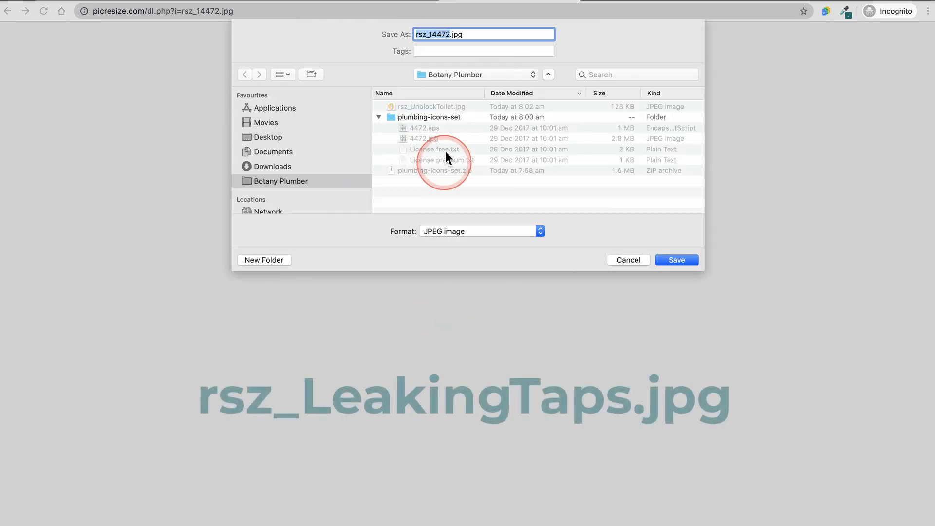
click(451, 37)
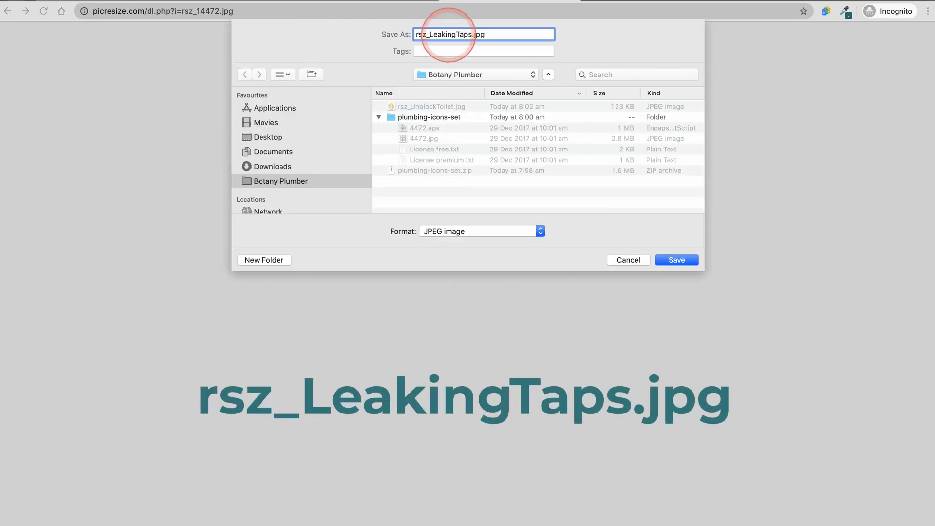
click(671, 259)
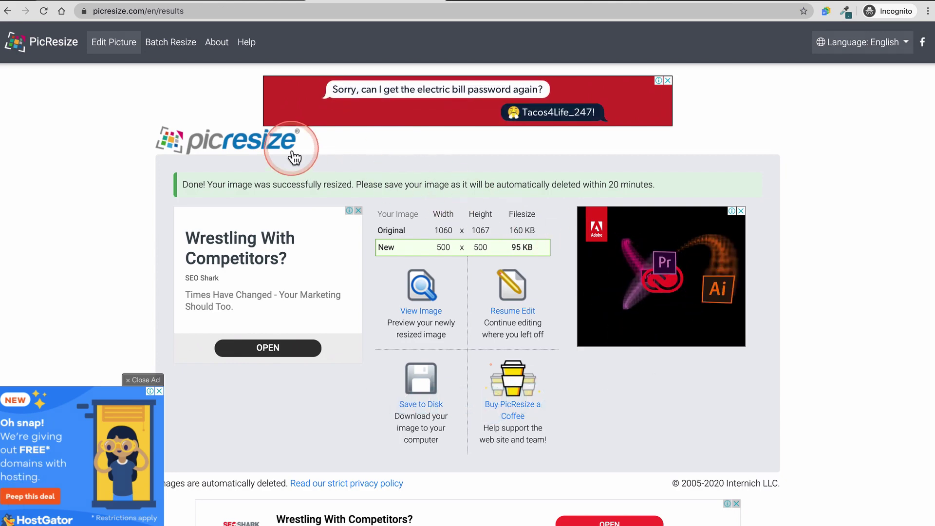
Reload the icon sheet and crop it to the wrench-and-plunger icon
click(235, 149)
click(472, 335)
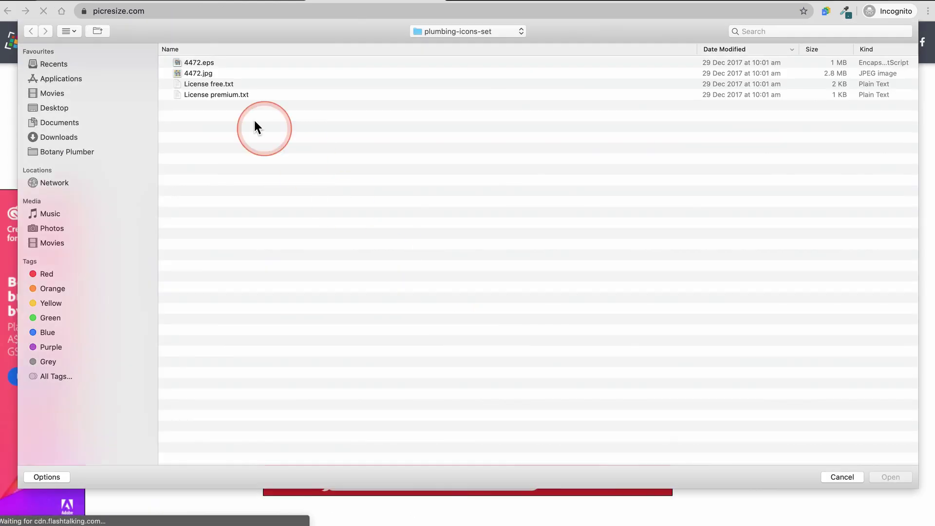
key(Escape)
click(638, 386)
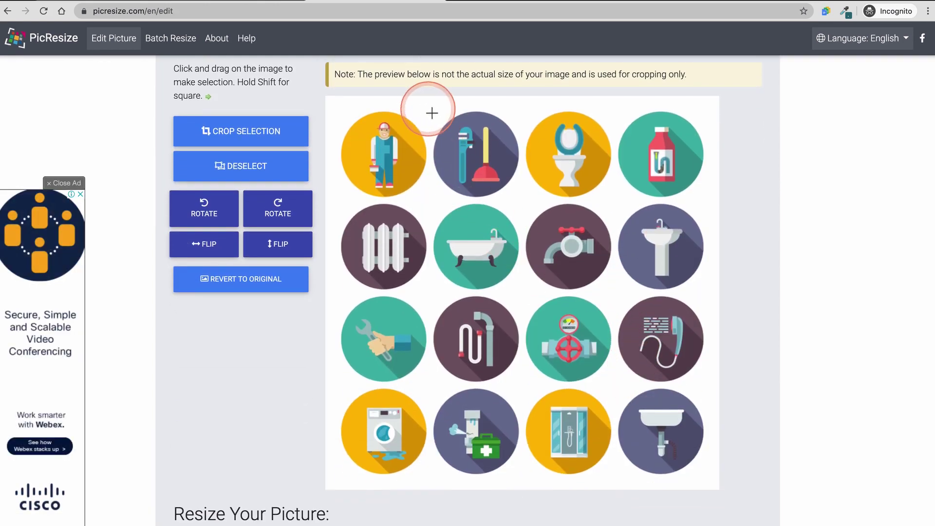
drag(435, 112, 522, 200)
drag(435, 158, 432, 152)
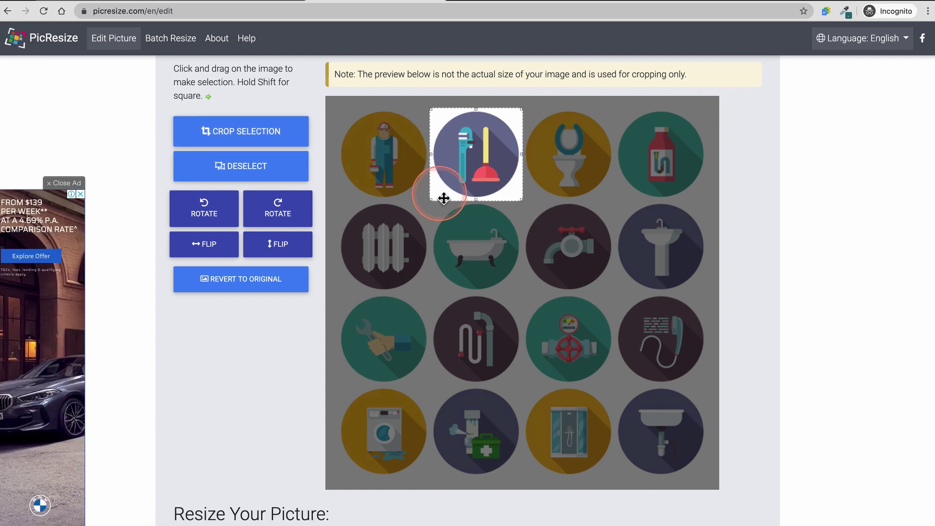
click(271, 142)
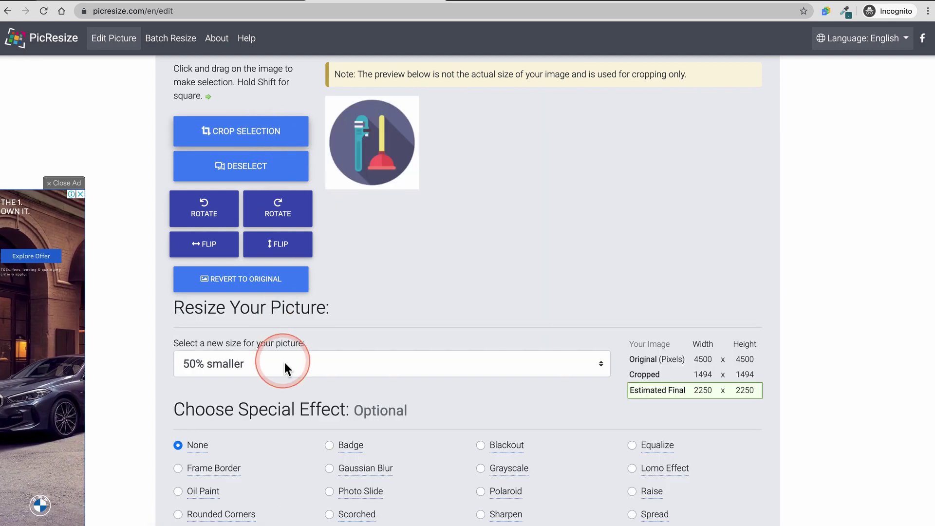
Resize the wrench-and-plunger icon to 500 × 500 at Best JPG quality
click(285, 362)
click(274, 440)
click(253, 424)
text(500)
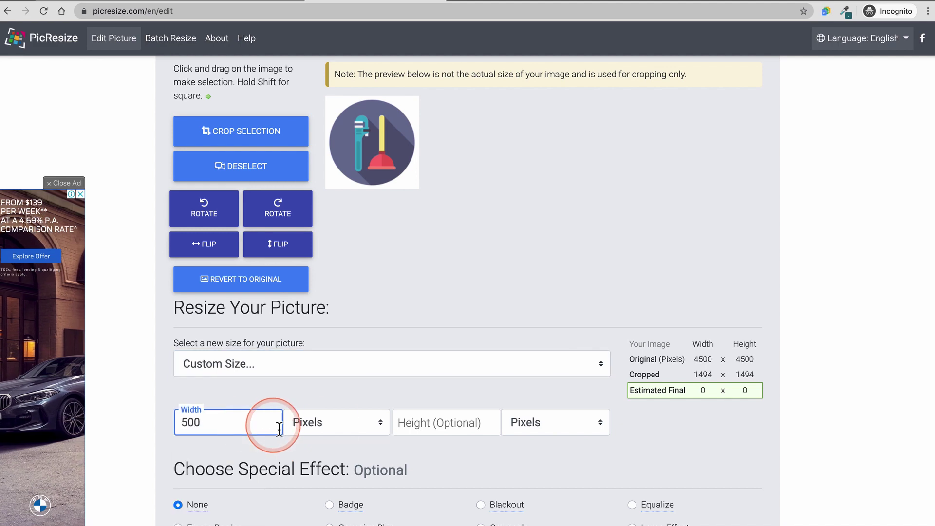
click(429, 431)
text(500)
scroll(429, 428, down, 7)
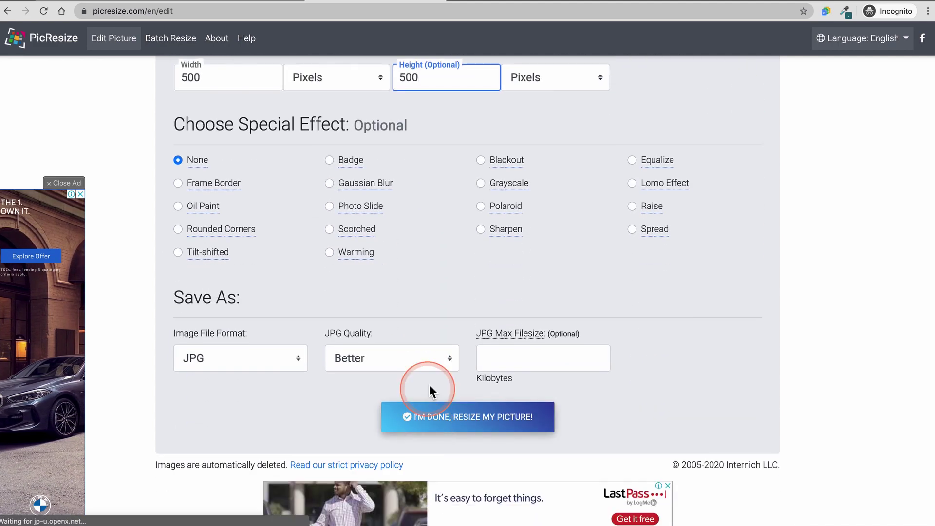
click(427, 372)
click(427, 383)
click(443, 413)
Save the resized icon as rsz_UnblockDrain.jpg
click(439, 412)
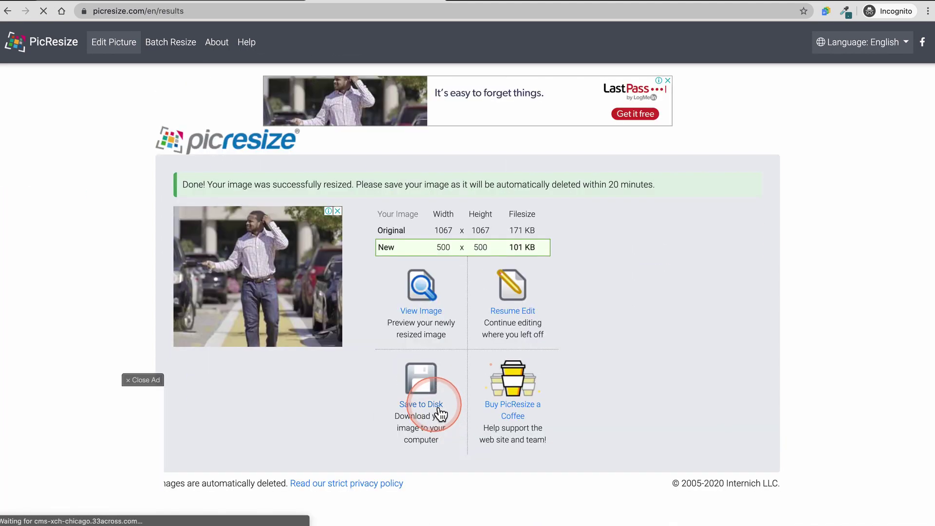
click(452, 34)
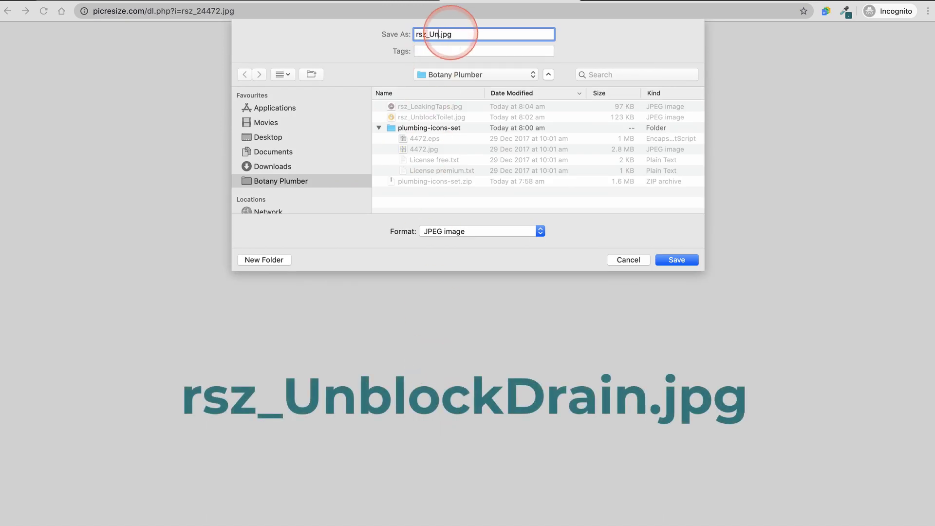
click(676, 260)
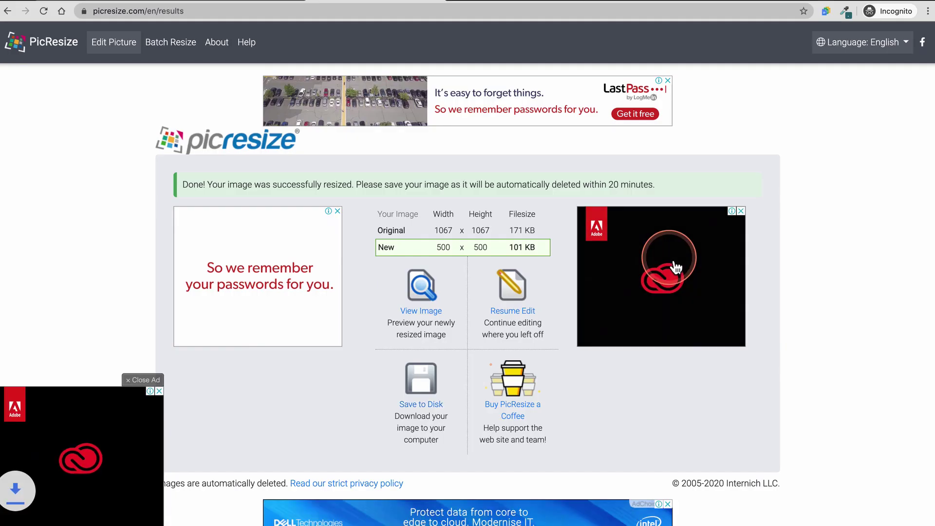
Upload 4472.jpg again and crop it to the U-pipe icon
click(232, 142)
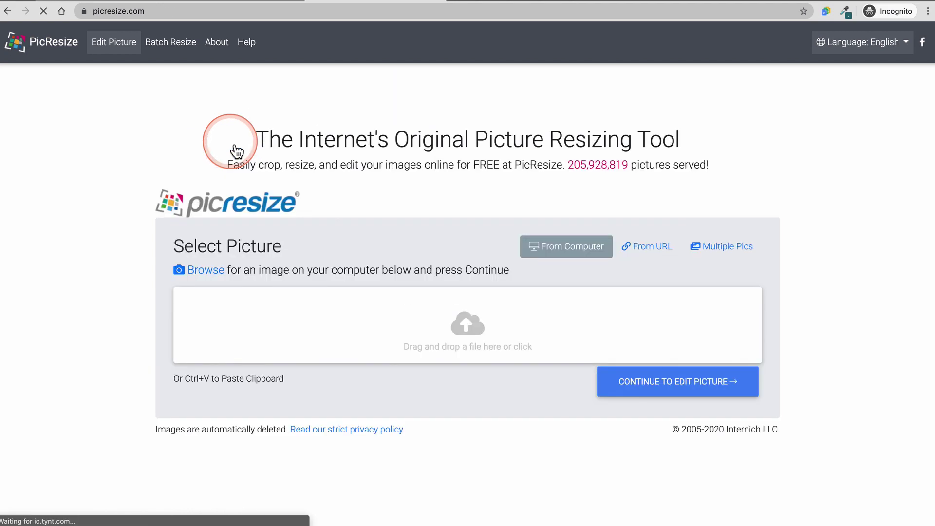
click(475, 331)
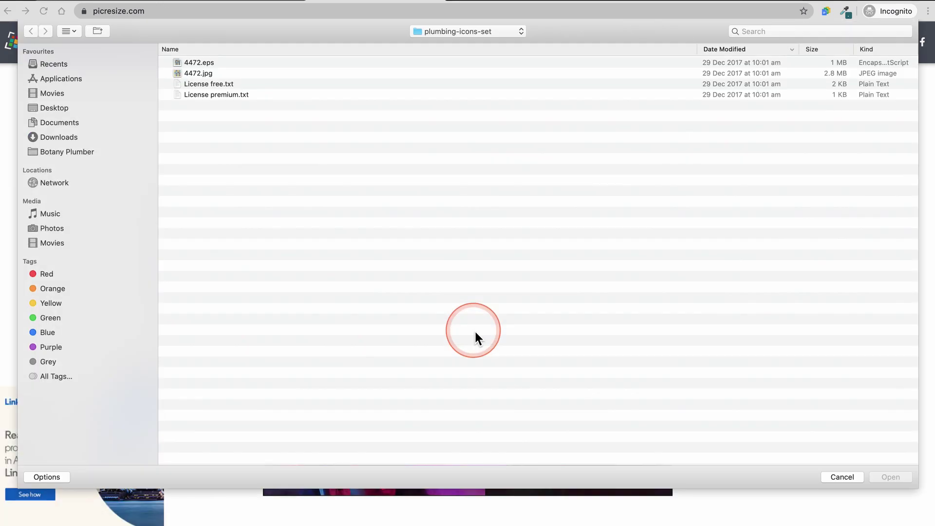
double_click(208, 74)
click(667, 383)
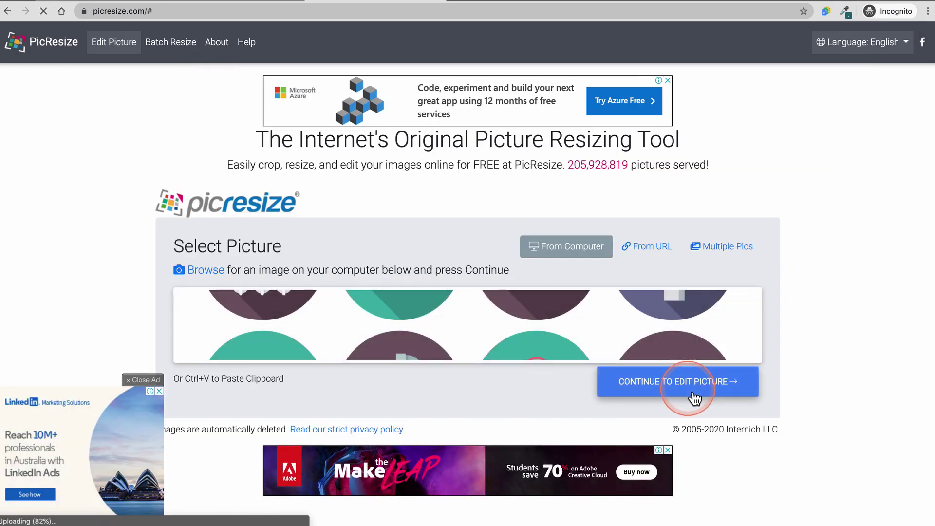
scroll(693, 397, down, 5)
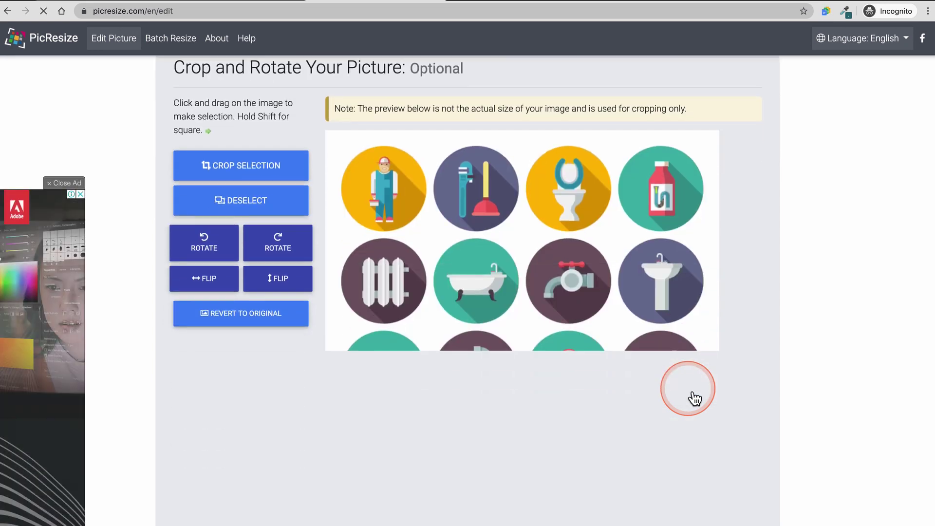
drag(462, 303, 525, 388)
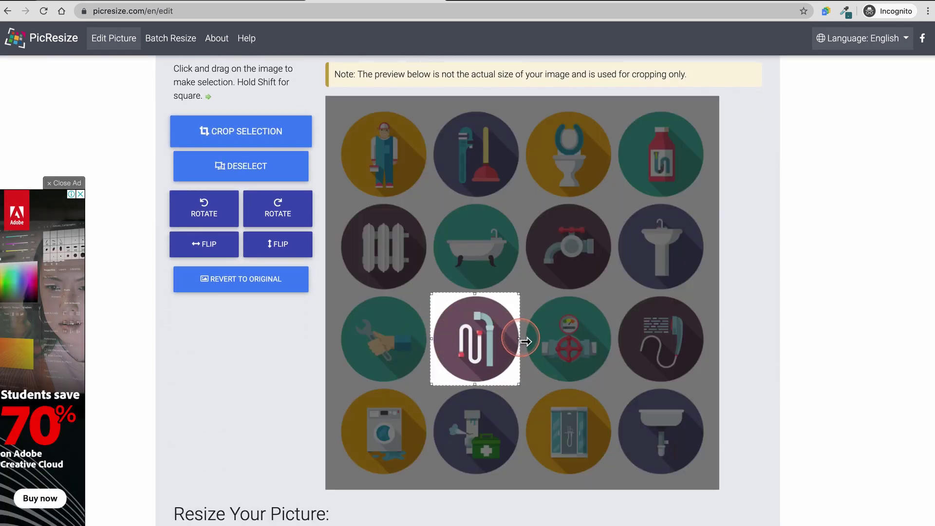
click(254, 130)
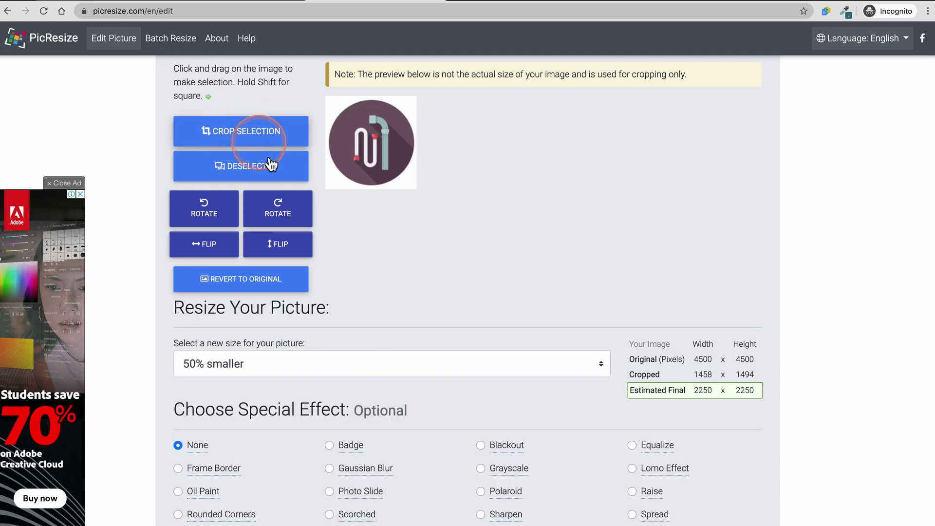
Resize the U-pipe icon to a custom 500 × 500 with Best JPG quality
click(316, 364)
click(319, 441)
scroll(319, 441, down, 3)
click(236, 299)
text(500)
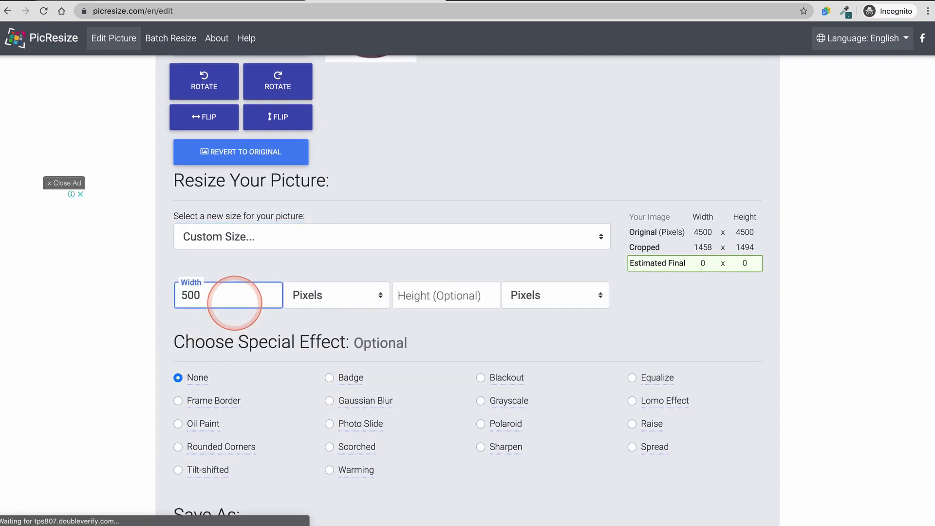
click(409, 297)
text(500)
scroll(408, 301, down, 5)
click(403, 344)
click(407, 355)
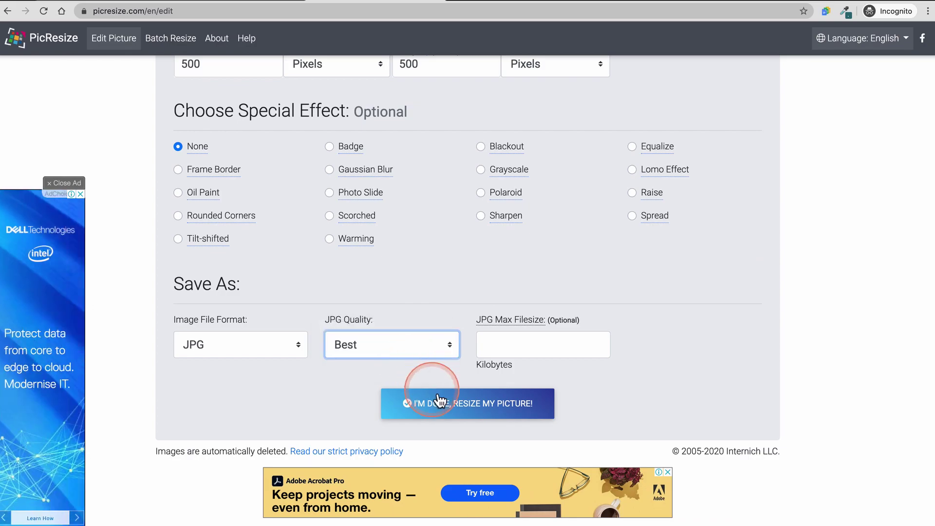
click(446, 404)
Save the resized pipe icon as rsz_BurstPipe.jpg
click(423, 404)
click(448, 34)
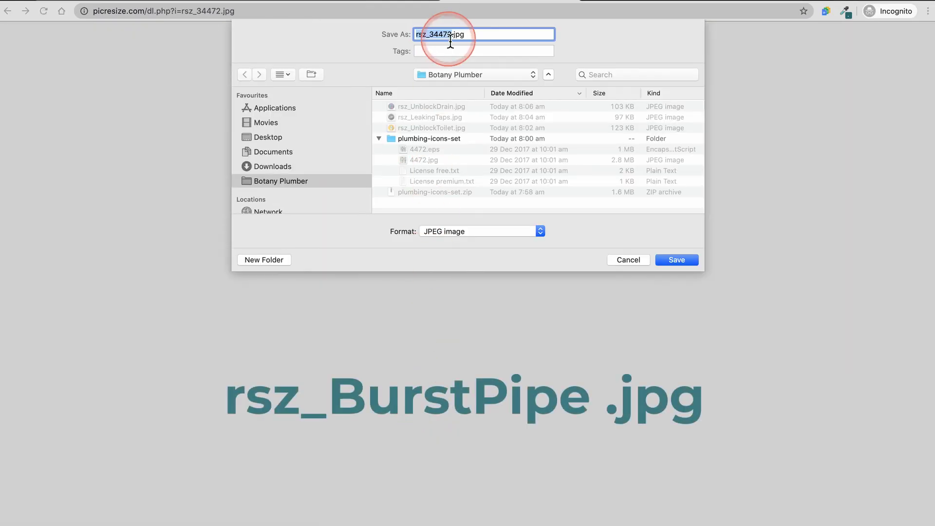
key(BackSpace)
key(BackSpace)
key(BackSpace)
key(BackSpace)
key(BackSpace)
text(BurstPipe)
key(Return)
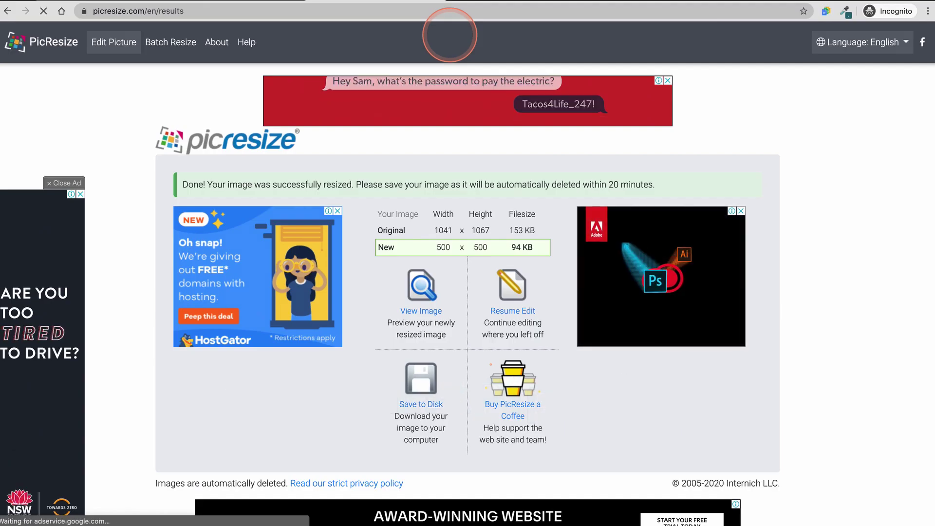
Upload the 4472.jpg icon sheet and crop it to the valve icon
click(241, 141)
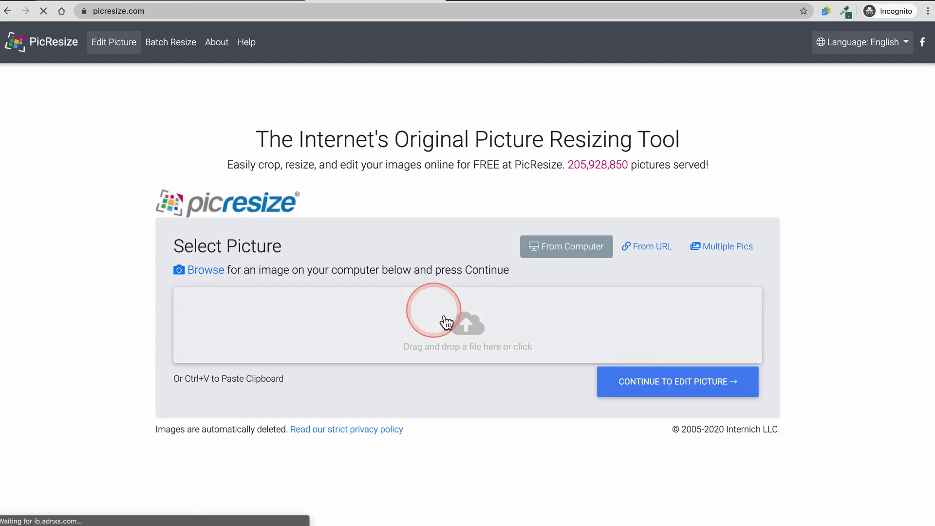
click(432, 309)
double_click(199, 73)
click(687, 399)
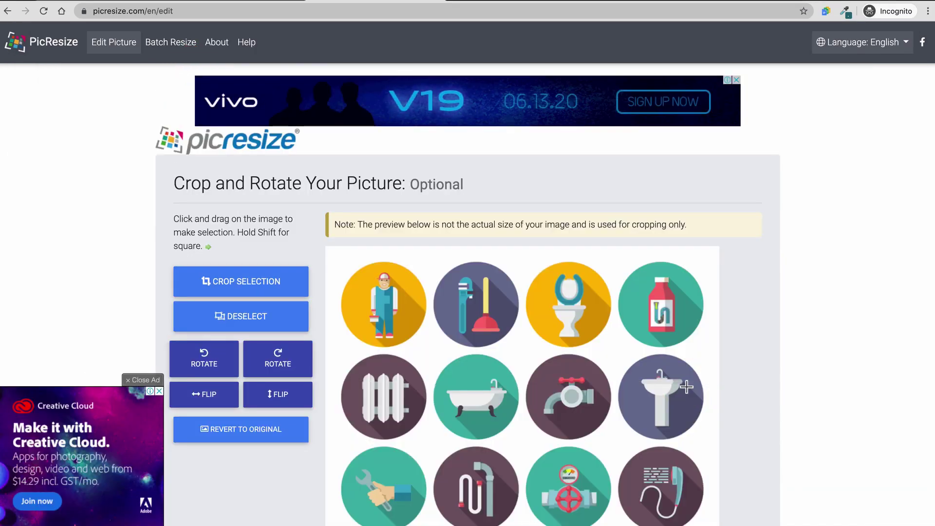
scroll(686, 387, down, 2)
scroll(686, 387, down, 2)
drag(526, 300, 615, 390)
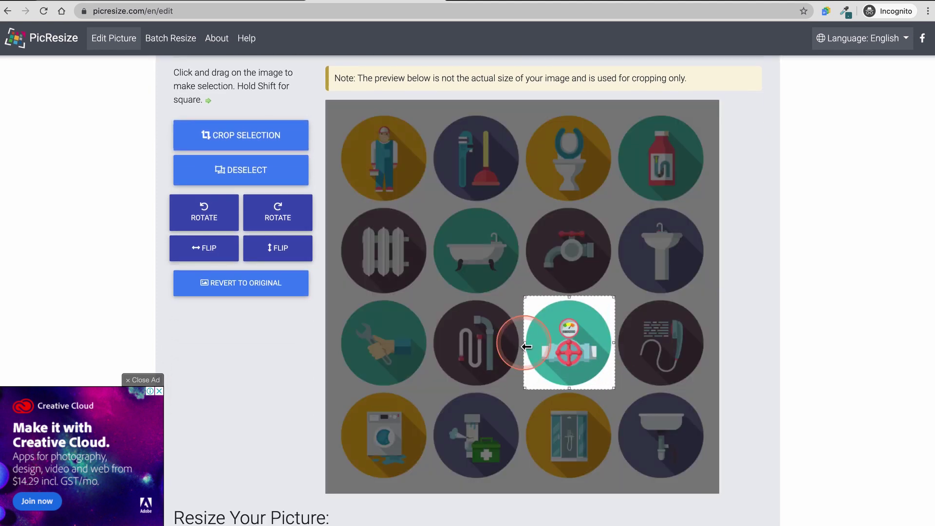
click(262, 146)
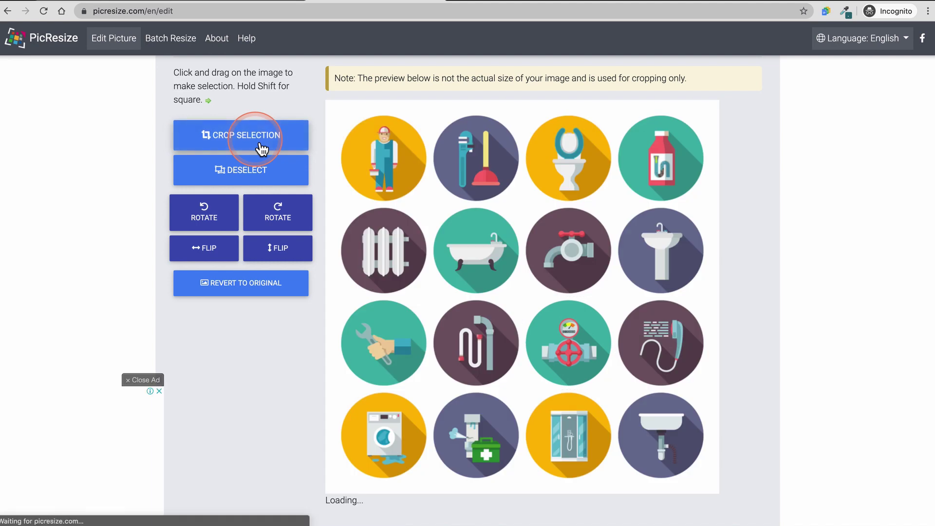
Resize the valve icon to 500 × 500 pixels at Best JPG quality
click(272, 368)
click(265, 443)
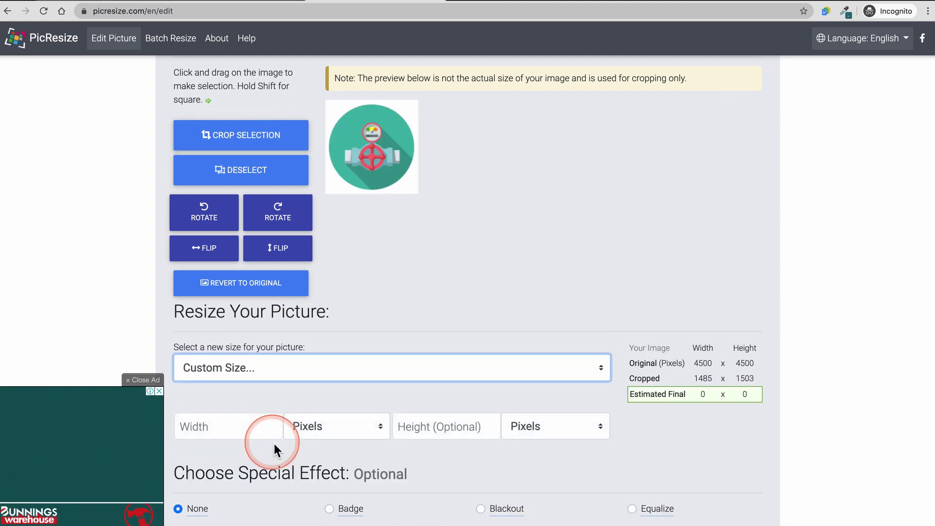
click(249, 423)
text(500)
click(417, 424)
text(500)
scroll(418, 426, down, 7)
click(418, 385)
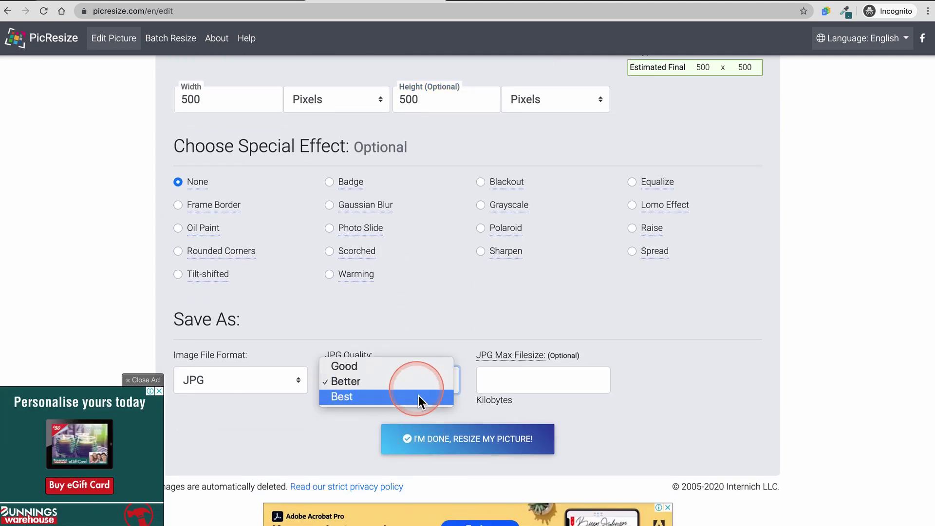
click(419, 396)
click(457, 441)
Save the resized valve icon as rsz_GasLeak.jpg in Botany Plumber
click(432, 408)
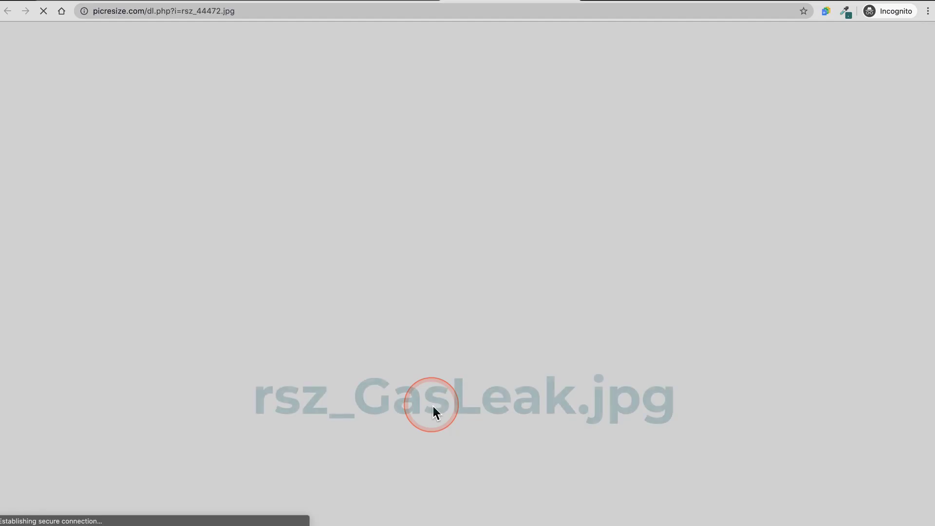
click(457, 40)
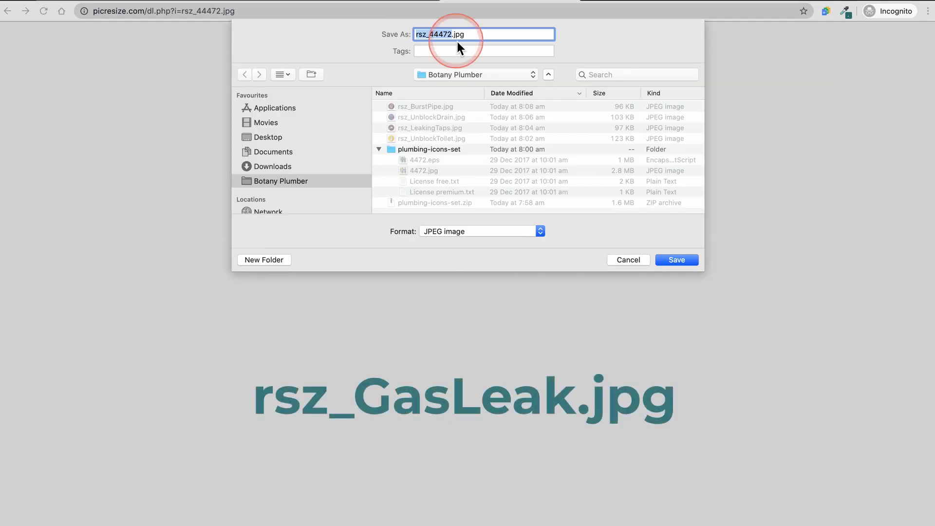
double_click(453, 34)
text(GasLeak)
click(680, 262)
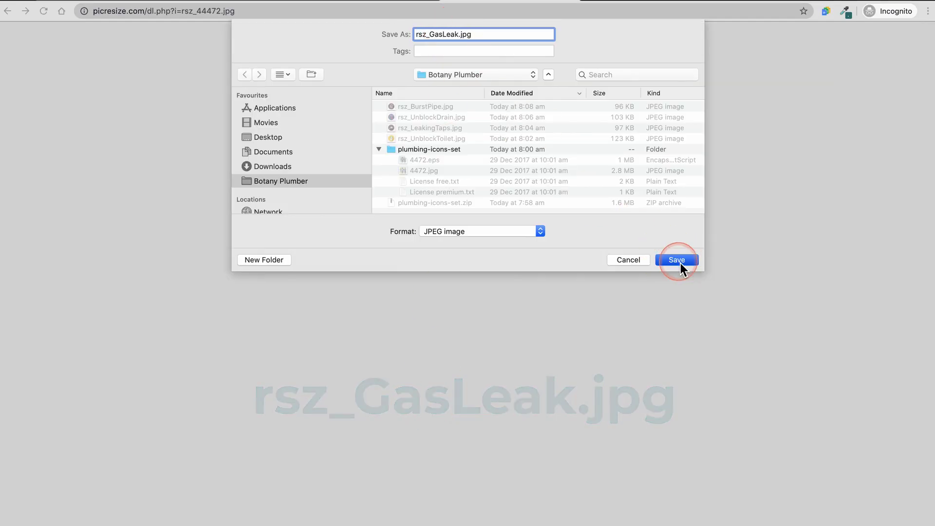
Upload 4472.jpg to PicResize and crop it to the bottom-row first-aid toilet icon
click(249, 141)
click(422, 291)
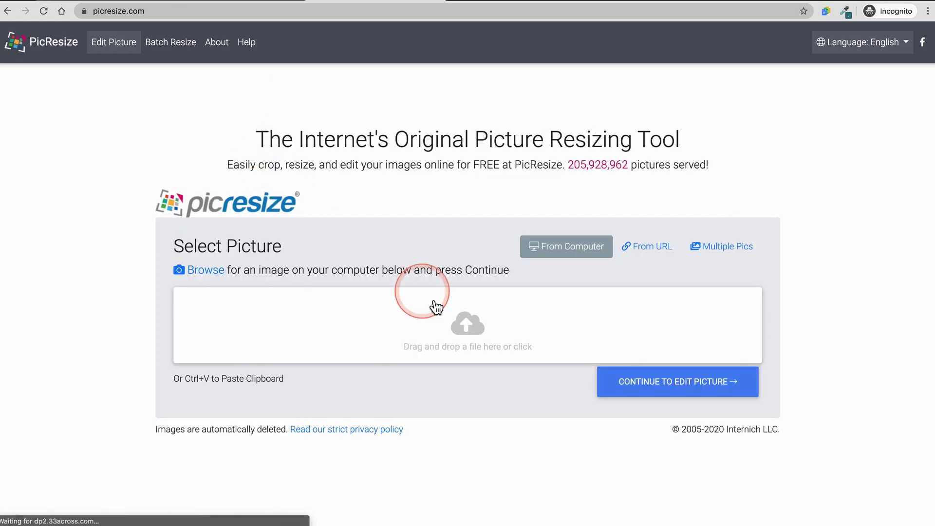
double_click(203, 73)
click(670, 384)
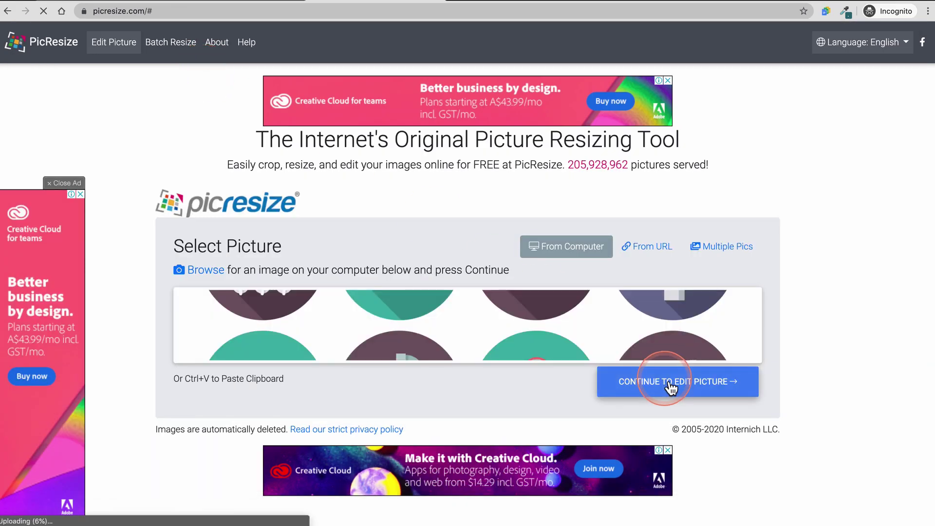
scroll(668, 384, down, 3)
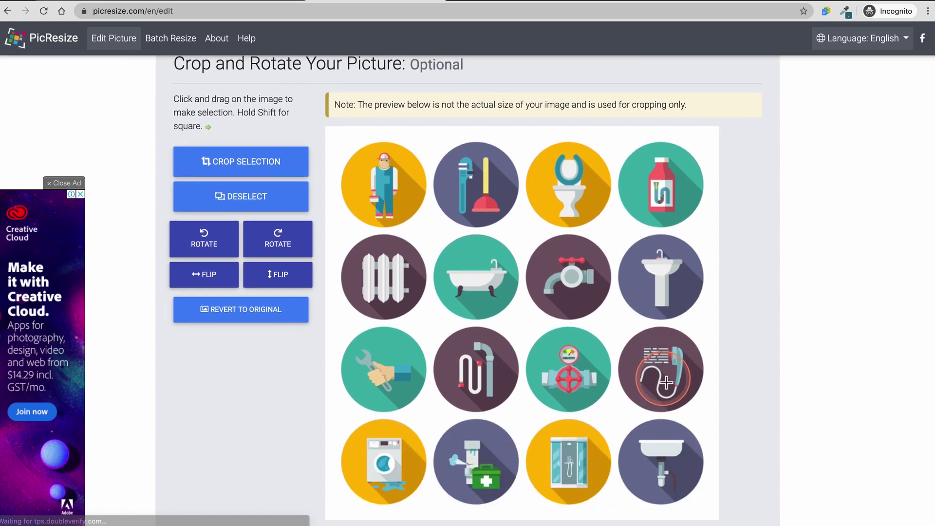
drag(432, 400, 524, 494)
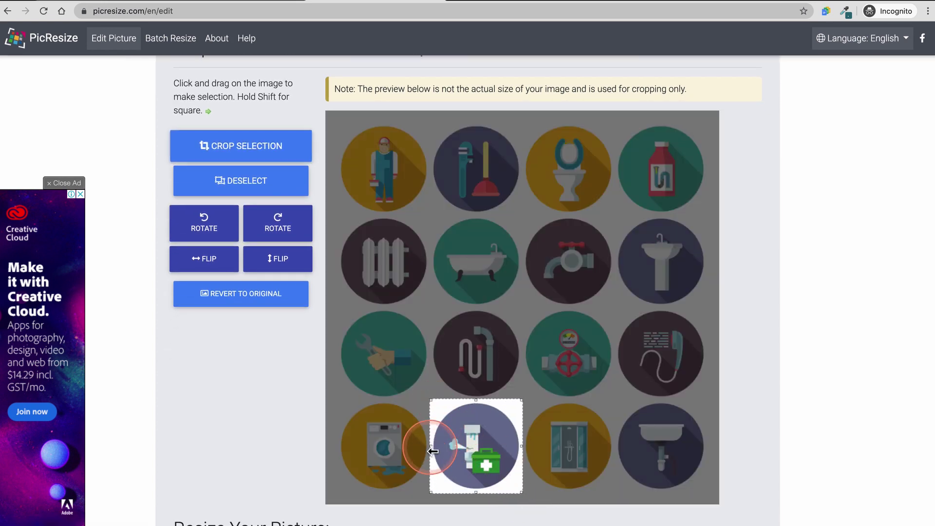
click(244, 150)
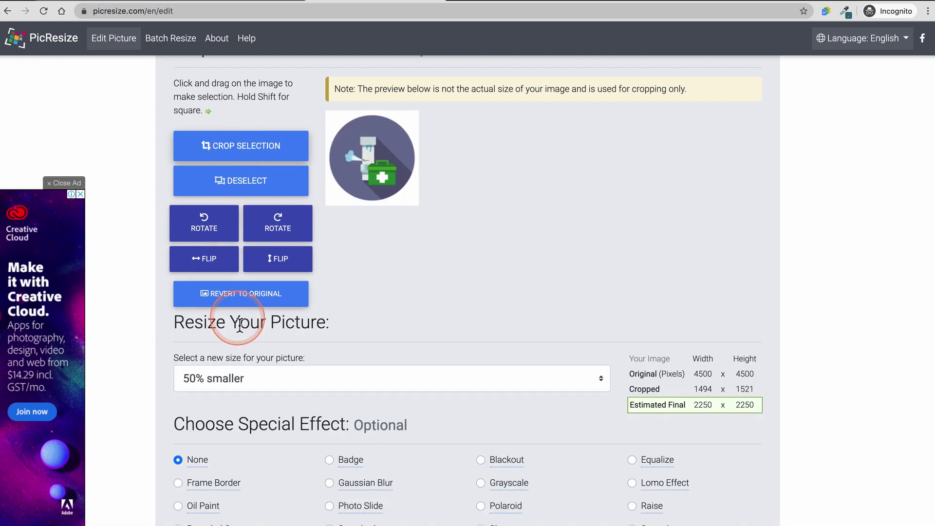
Resize the cropped icon to a custom 500 × 500 px at Best JPG quality
click(236, 378)
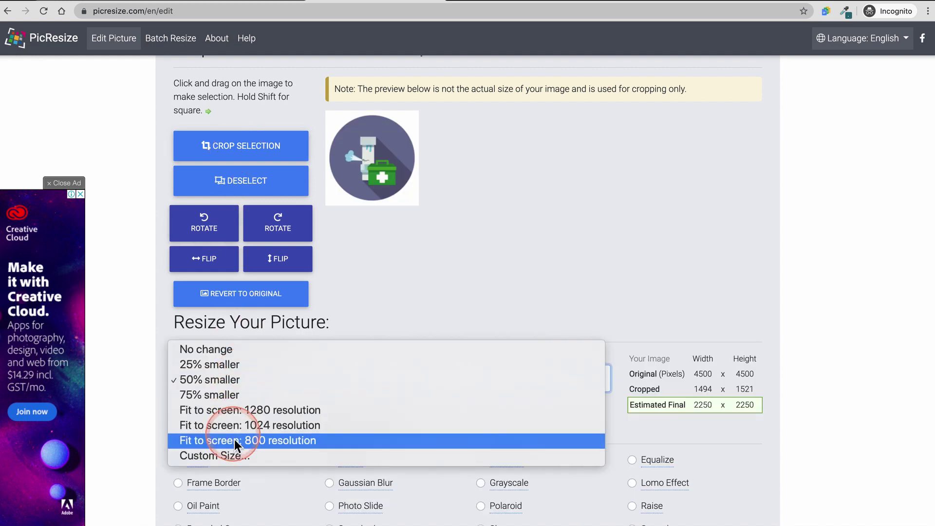
click(221, 452)
click(234, 441)
text(500)
click(432, 443)
text(500)
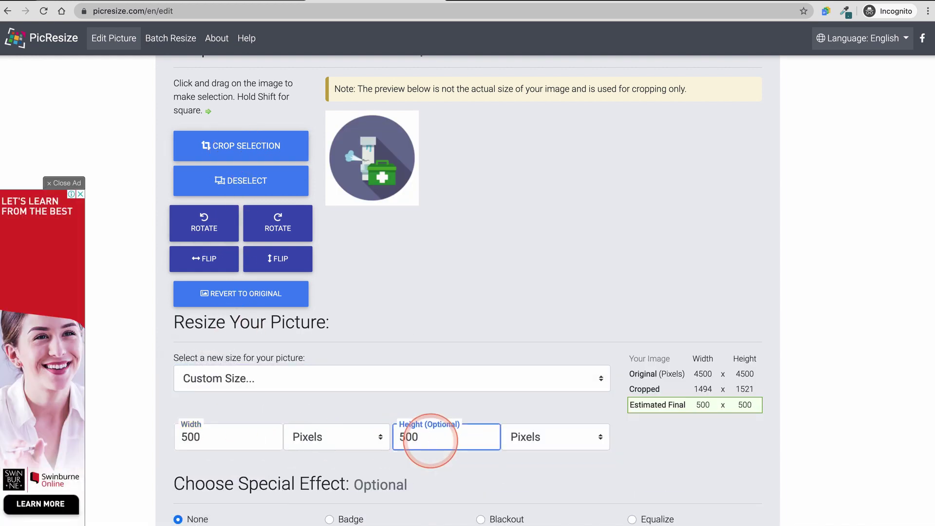
scroll(428, 439, down, 5)
click(426, 360)
click(427, 376)
click(462, 432)
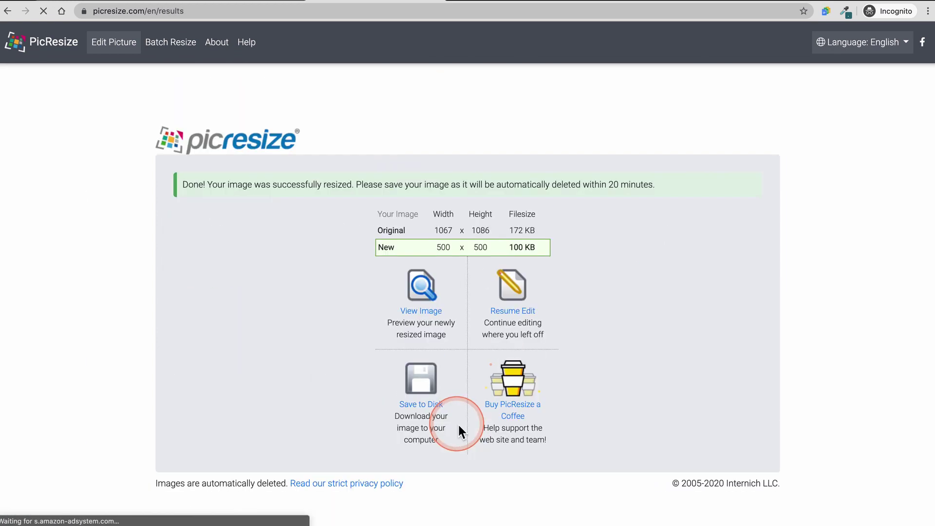
Save the resized picture to disk as rsz_ReplaceHotwater.jpg
click(433, 405)
click(449, 34)
key(BackSpace)
key(BackSpace)
key(BackSpace)
text(Replace)
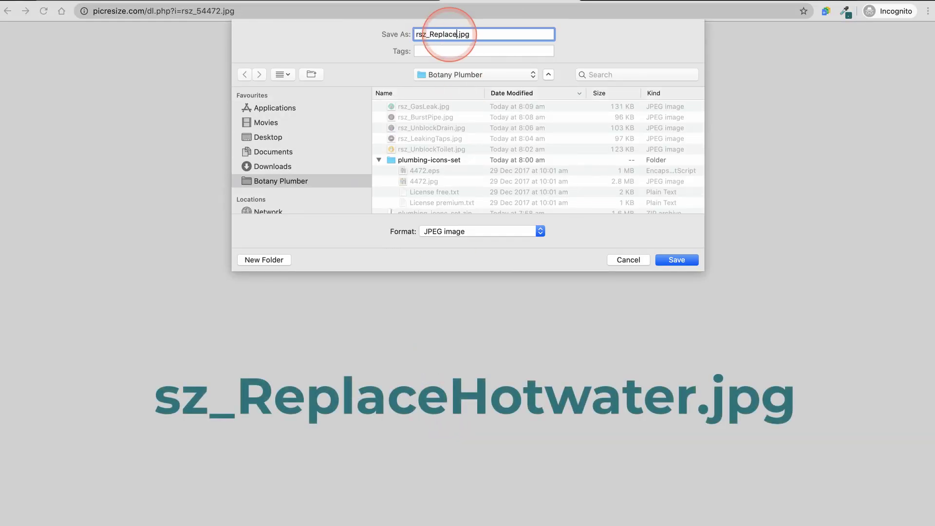
text(Hotwater)
click(677, 259)
click(625, 215)
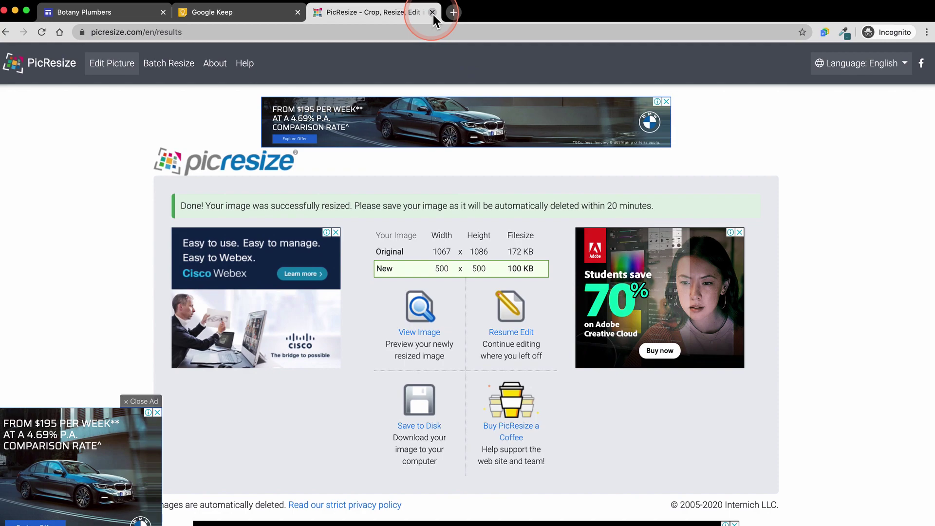
Close PicResize and upload the six rsz_ icons from the Botany Plumber folder to Optimizilla
click(433, 12)
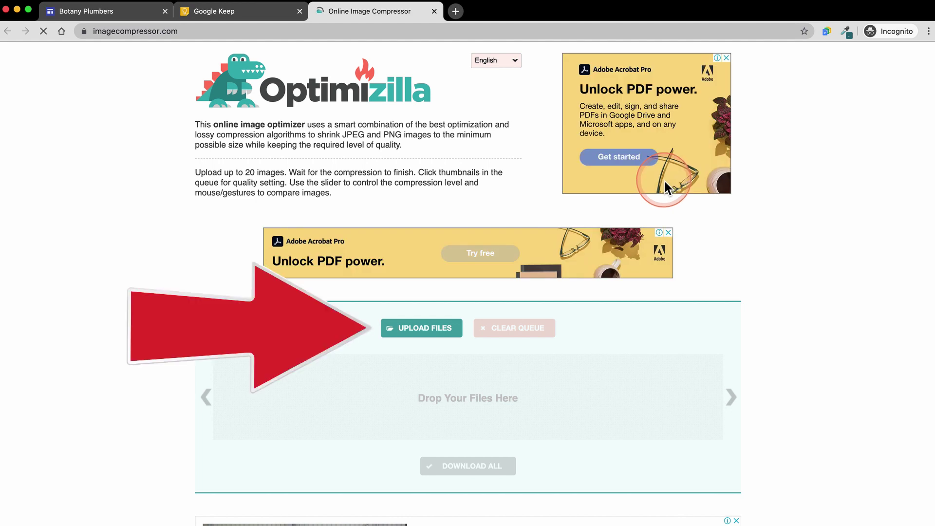
click(425, 326)
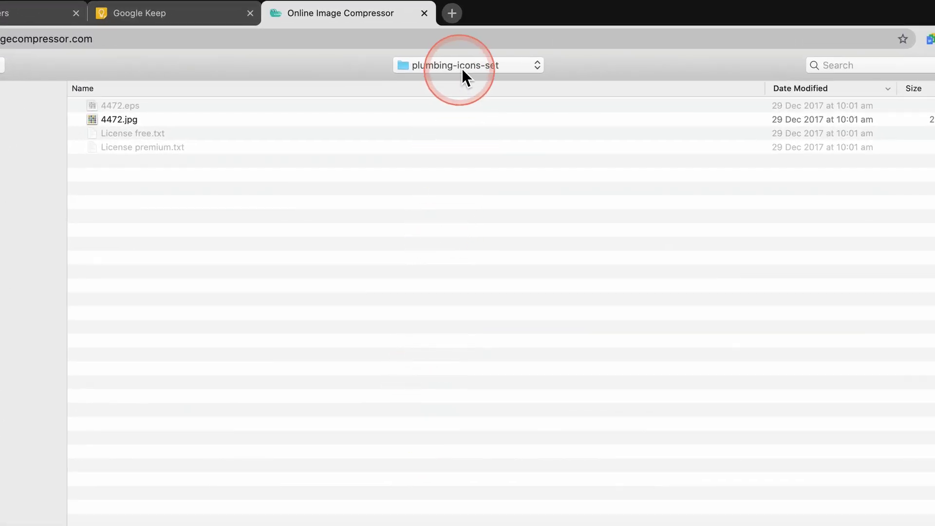
click(462, 66)
click(460, 80)
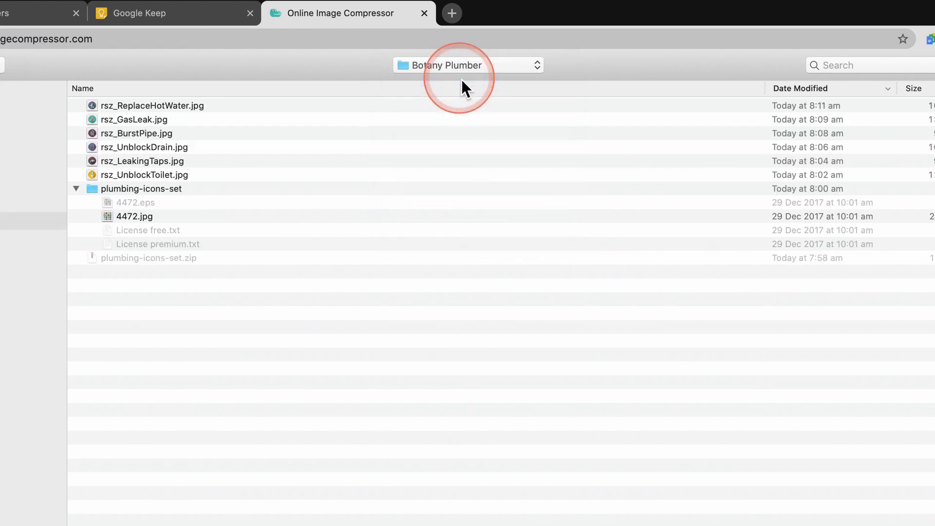
click(166, 104)
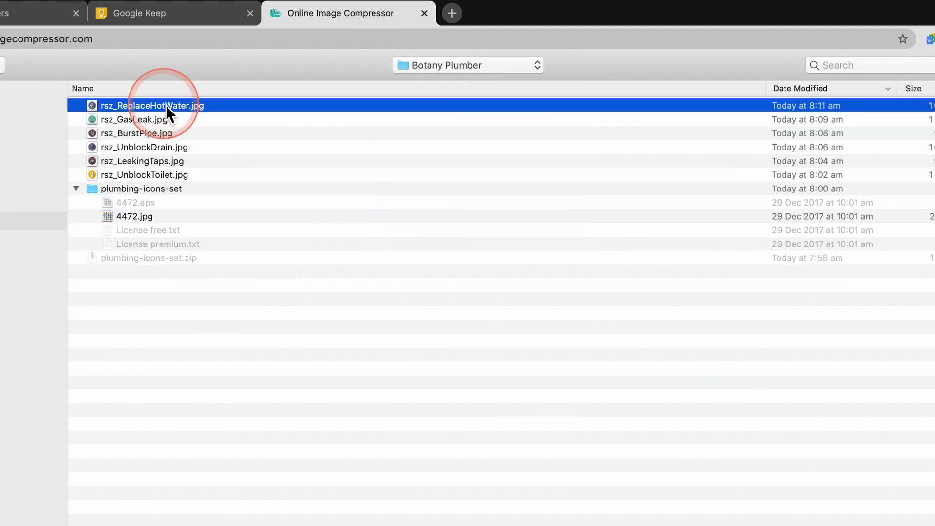
shift+click(157, 175)
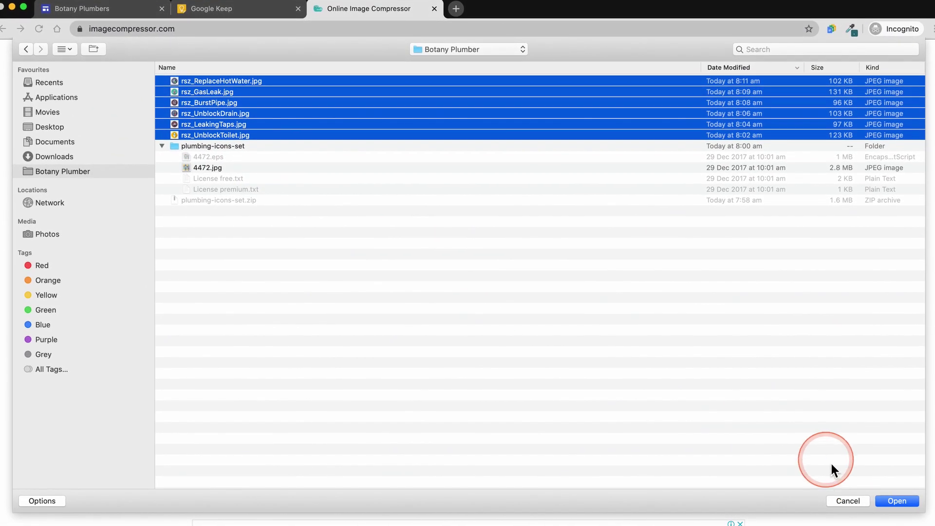
click(898, 500)
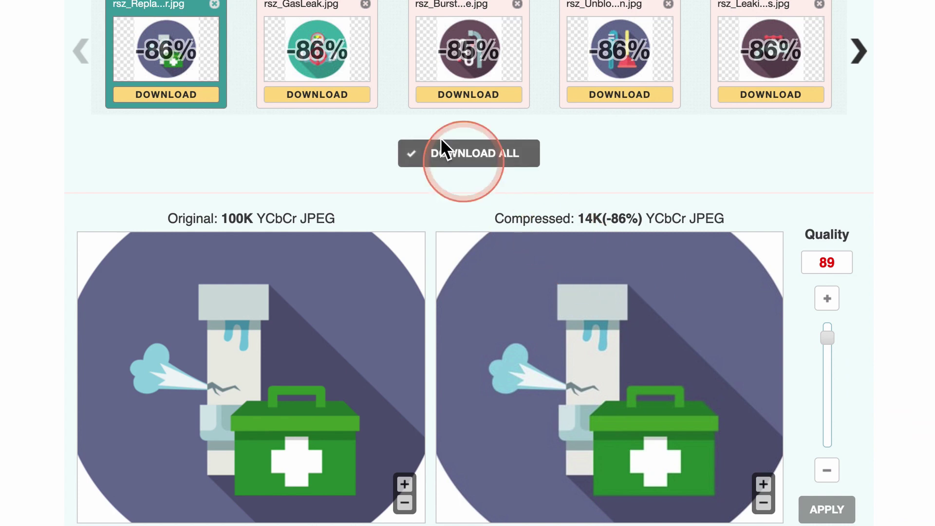
Preview the compressed GasLeak, BurstPipe, UnblockDrain, LeakingTaps and UnblockToilet icons, each about 85–86% smaller
click(336, 57)
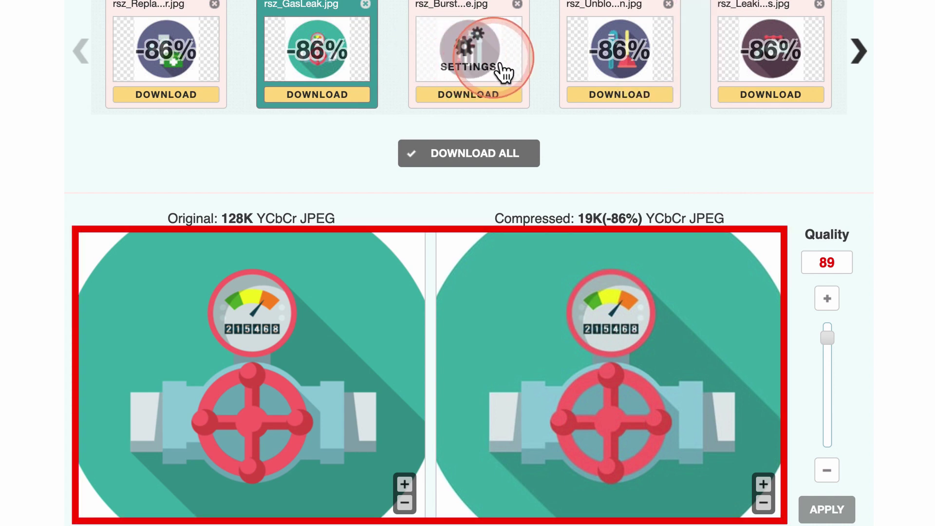
click(504, 72)
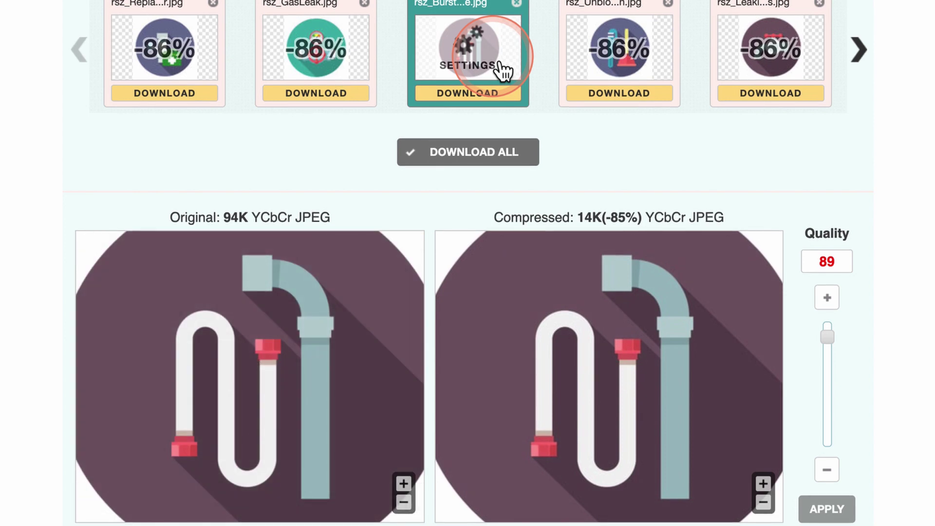
click(599, 75)
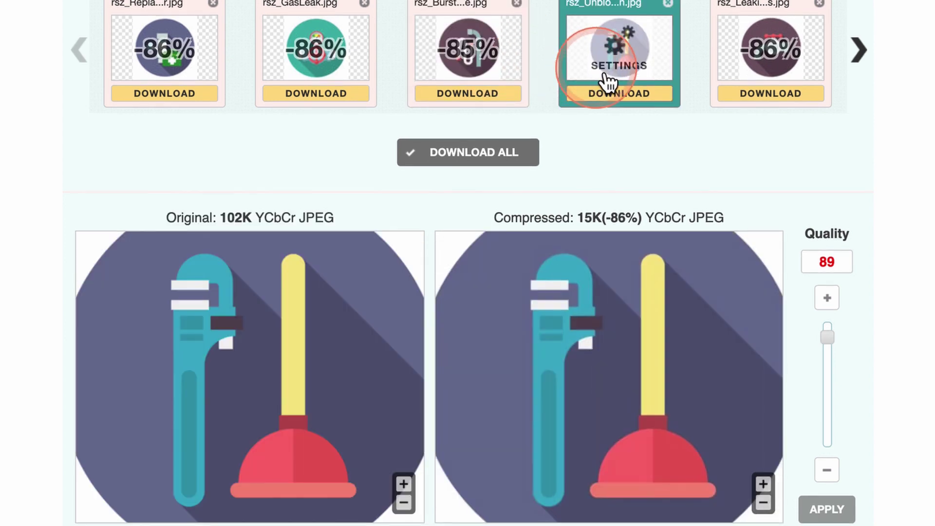
click(764, 76)
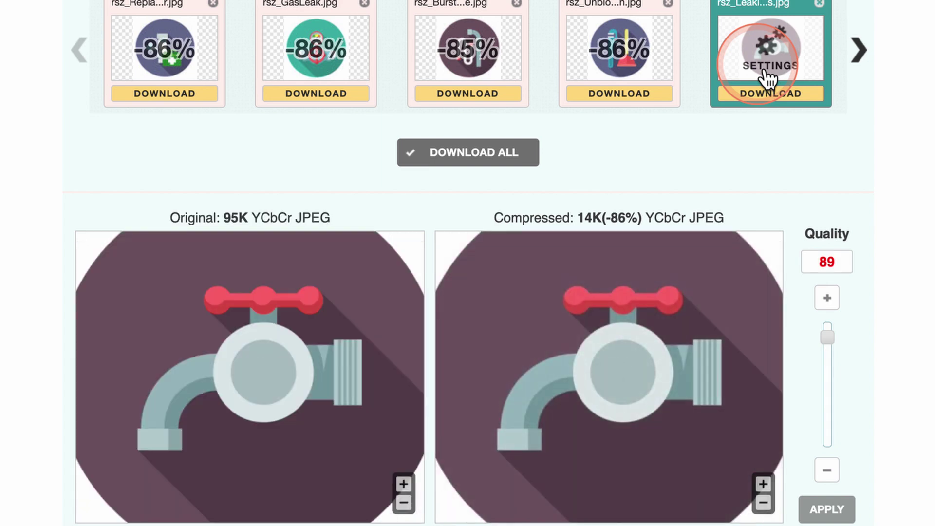
click(859, 50)
click(140, 90)
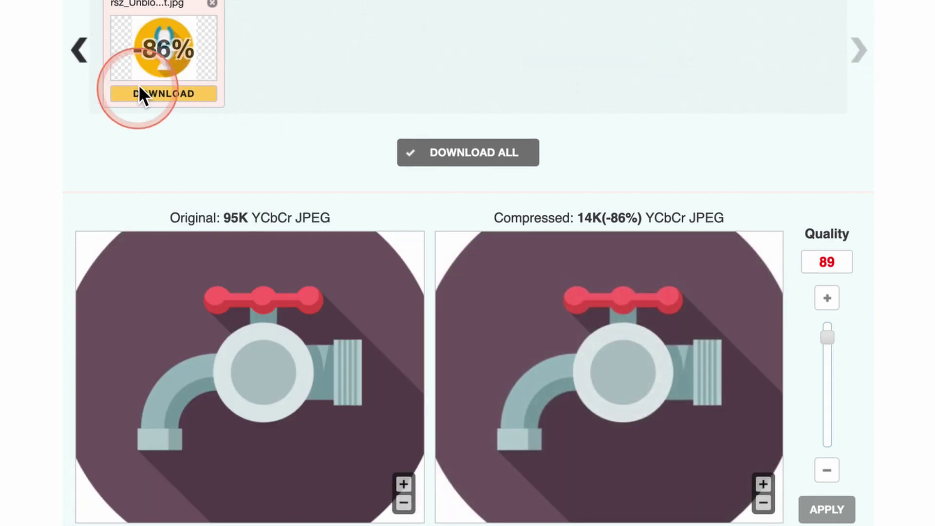
click(153, 72)
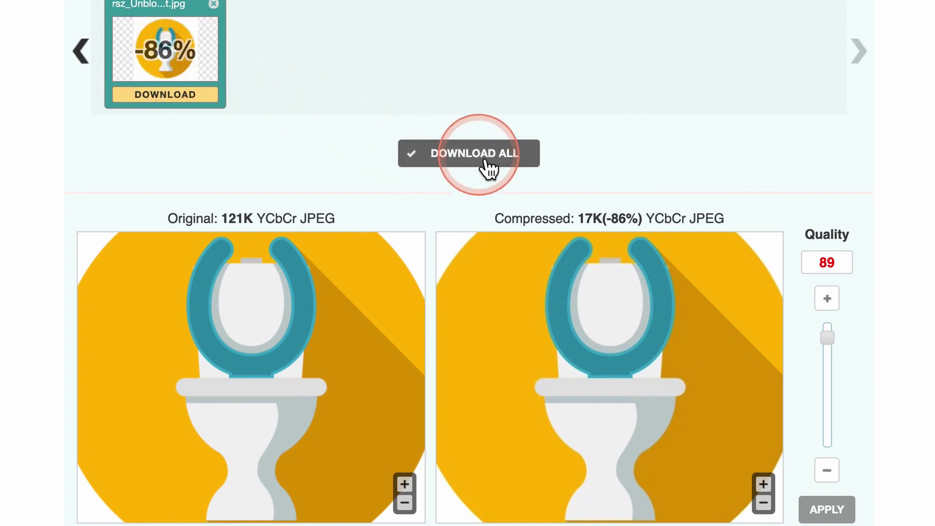
Download imagecompressor.zip, extract the six -min.jpg icons, and return to the Botany Plumbers editor
click(484, 161)
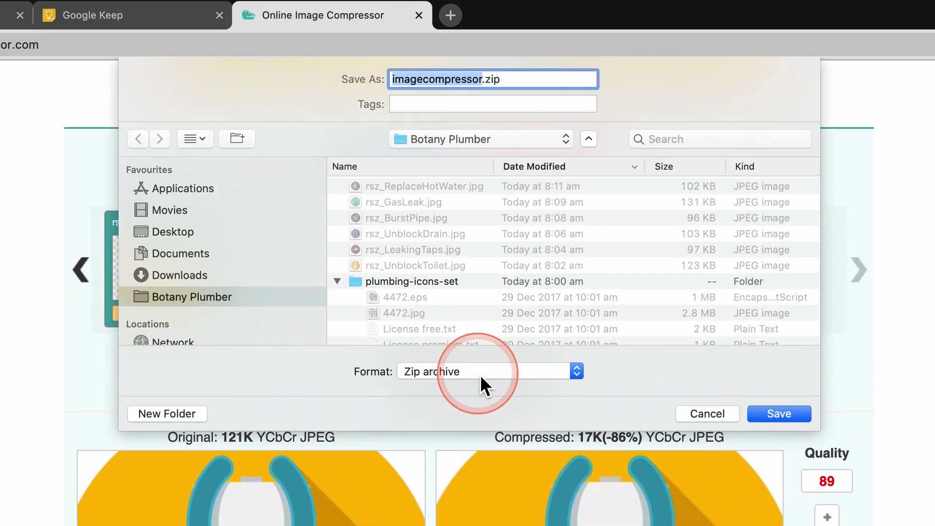
click(775, 418)
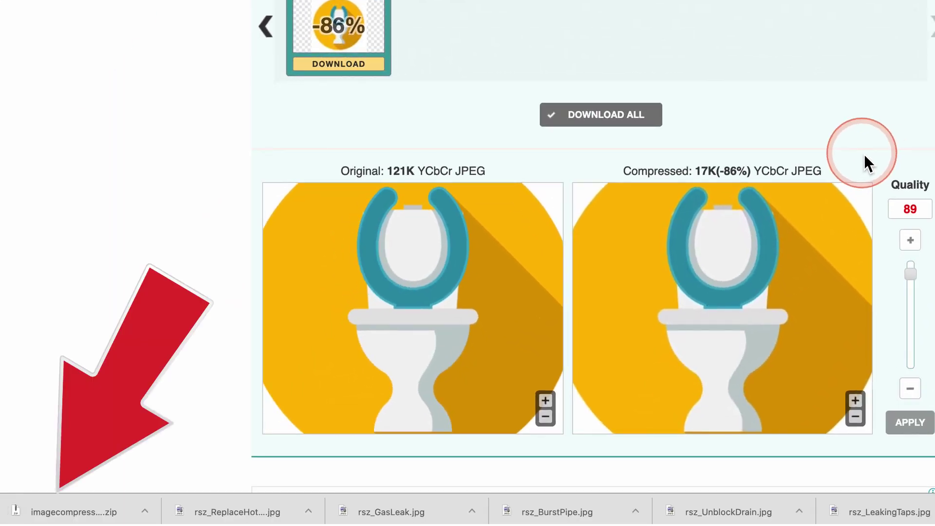
click(54, 516)
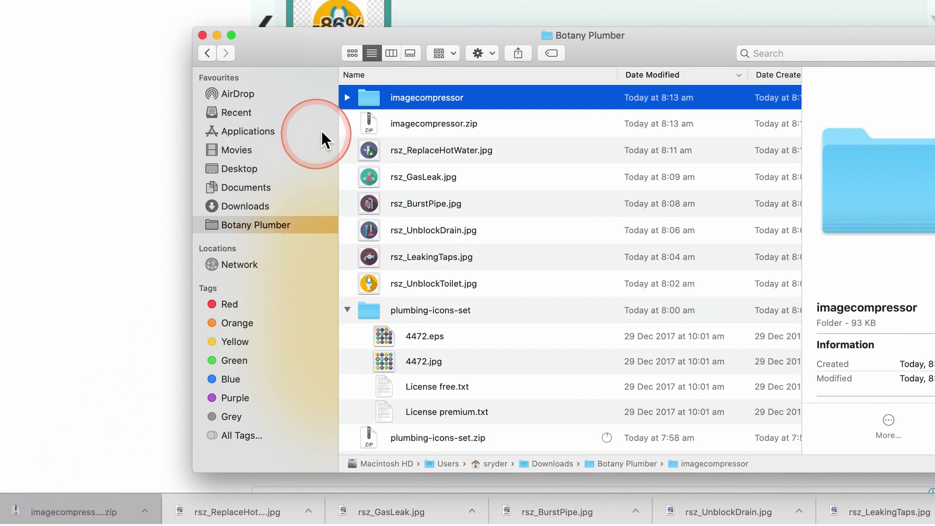
click(347, 97)
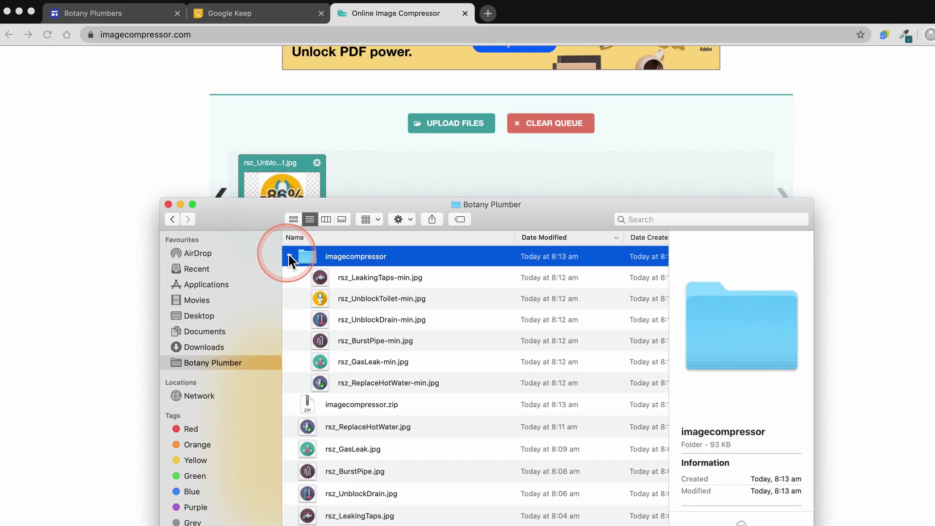
click(132, 21)
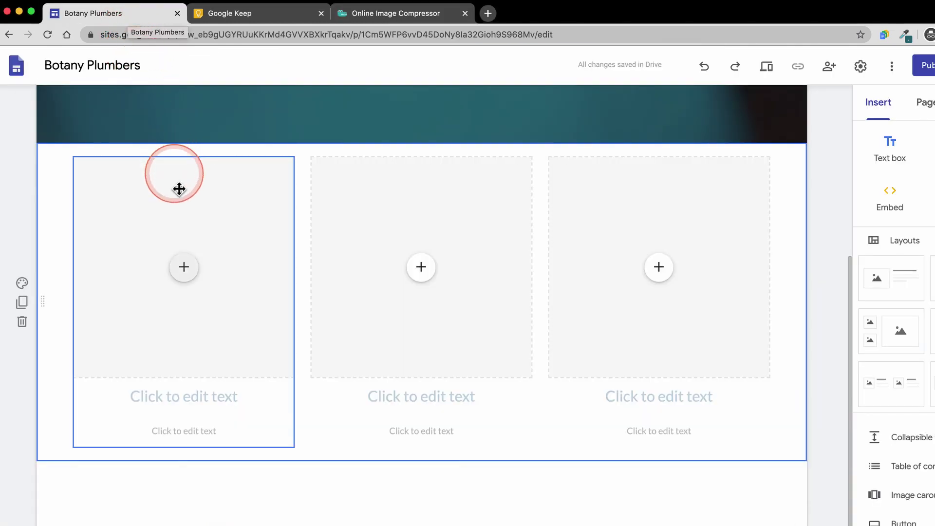
Upload the UnblockToilet, LeakingTaps and UnblockDrain -min.jpg icons into the three column placeholders
click(185, 268)
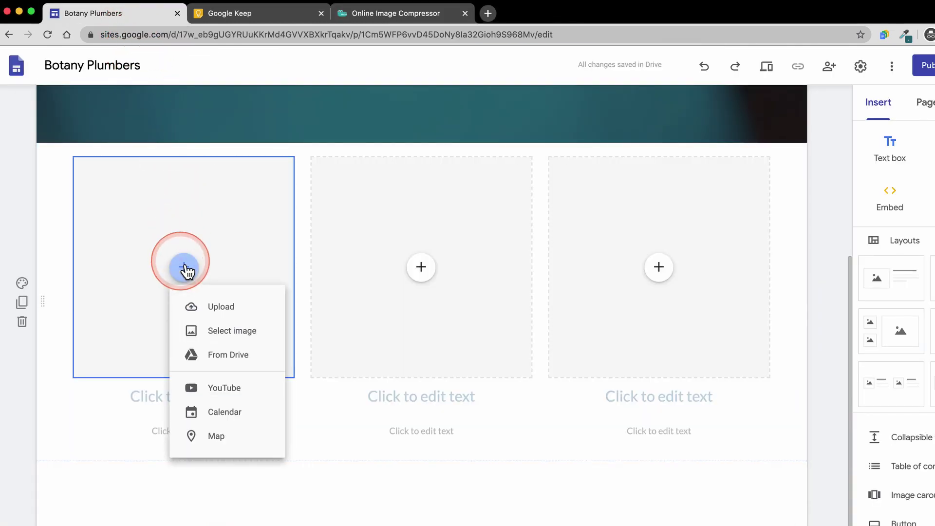
click(217, 307)
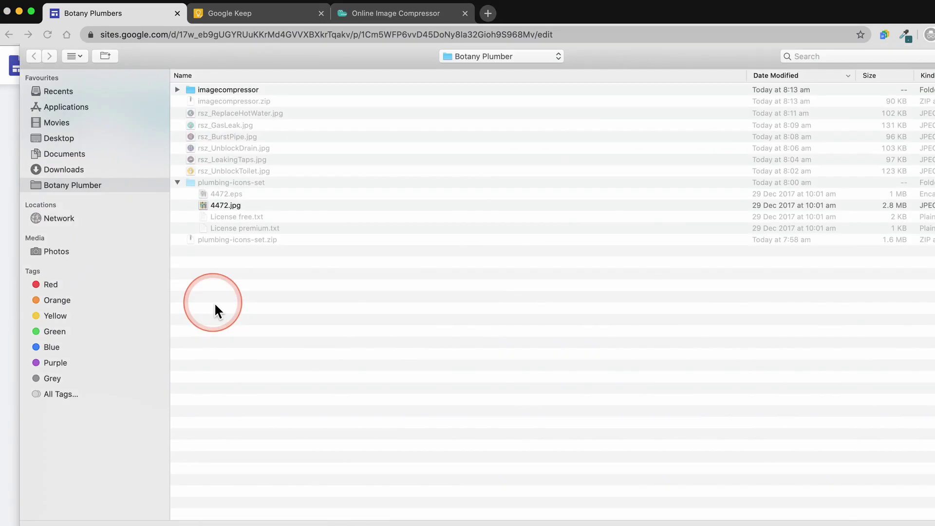
click(177, 91)
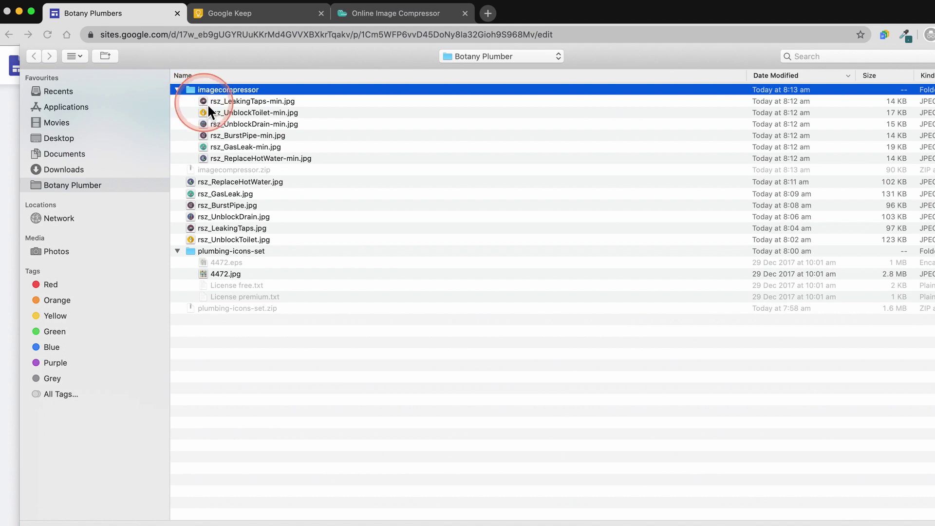
double_click(226, 111)
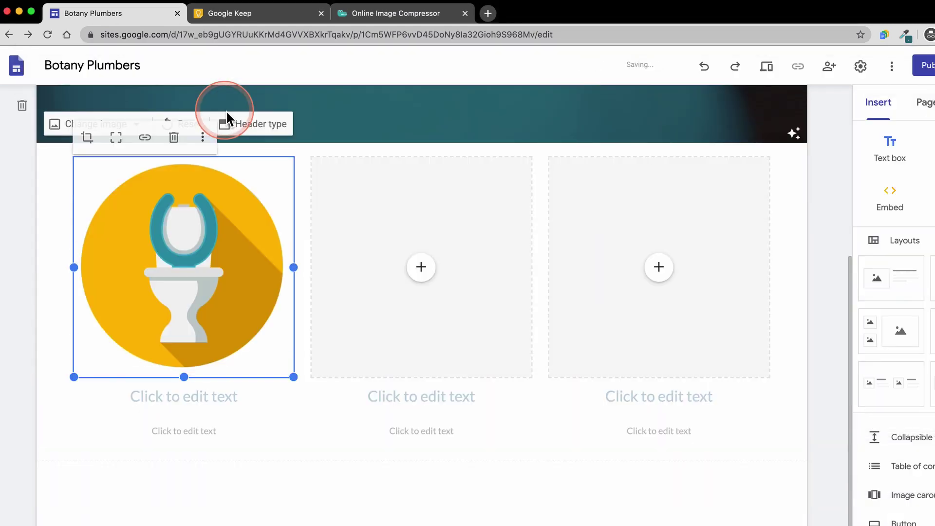
click(420, 268)
click(451, 310)
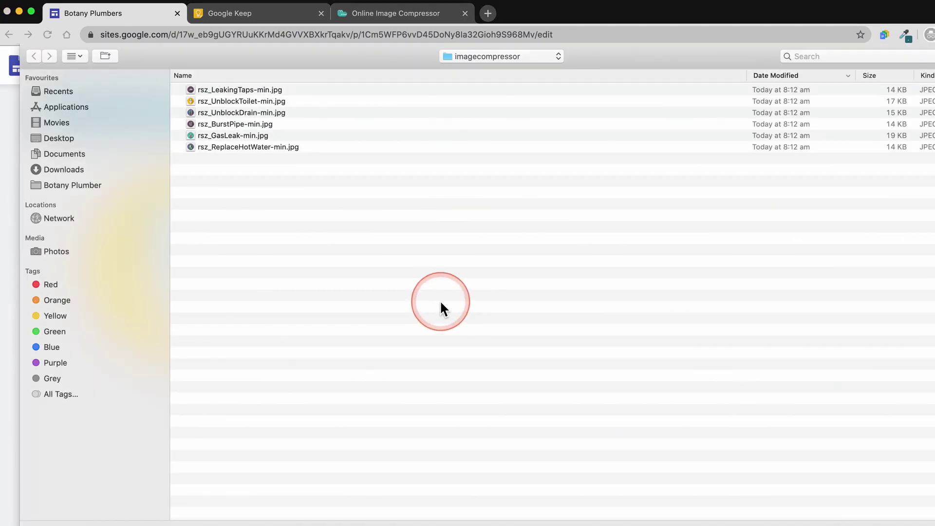
double_click(242, 90)
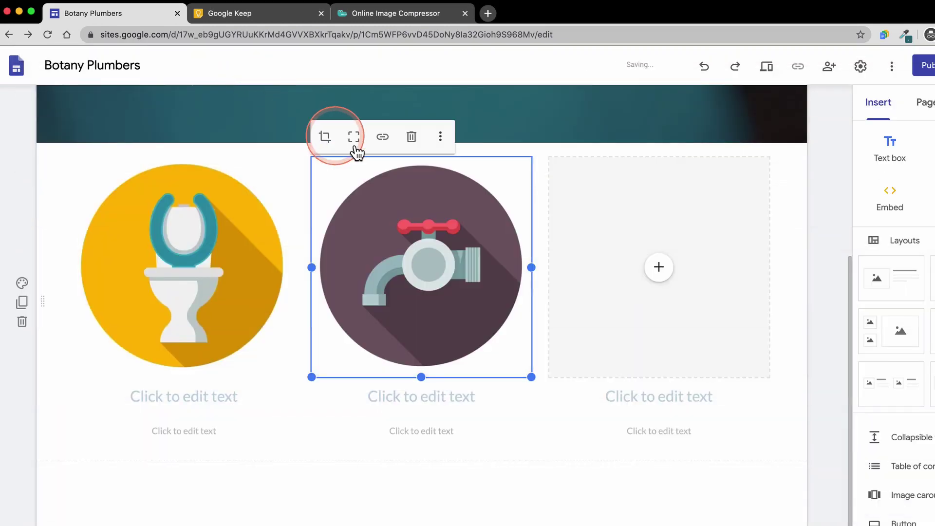
click(665, 277)
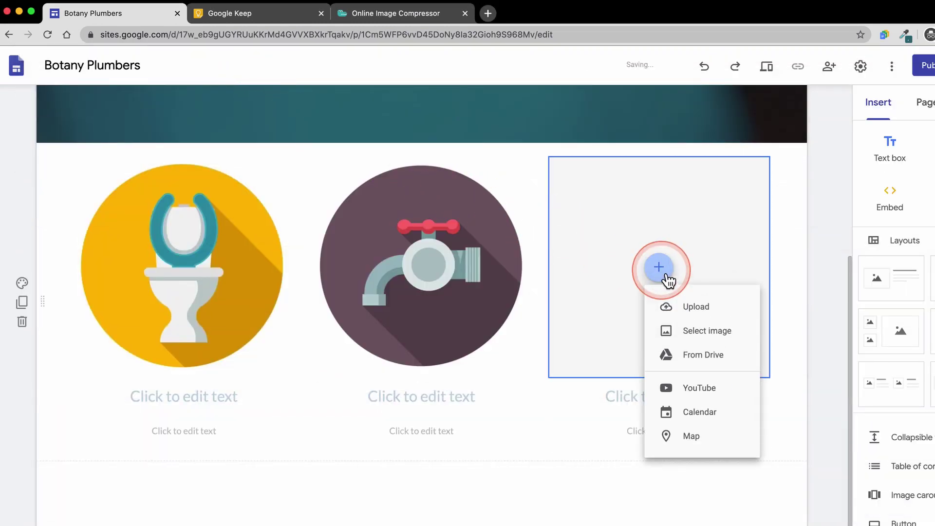
click(678, 307)
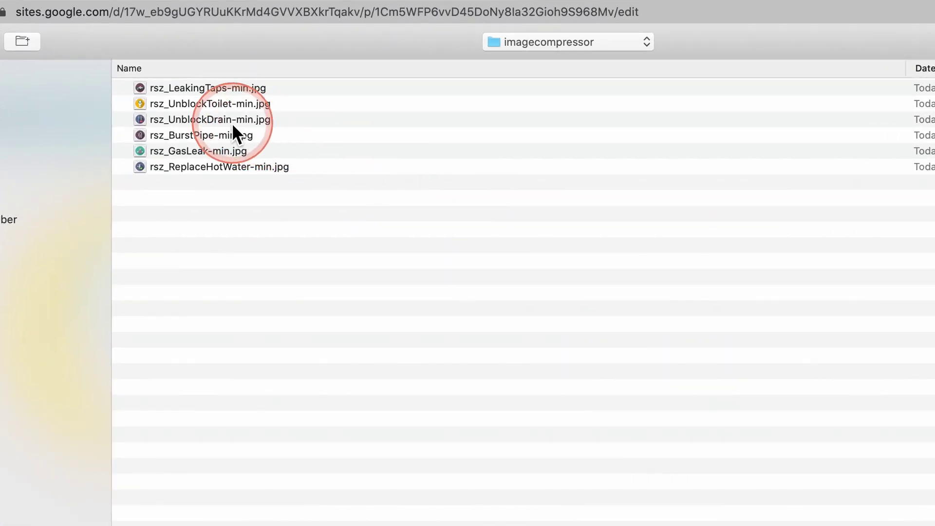
double_click(224, 120)
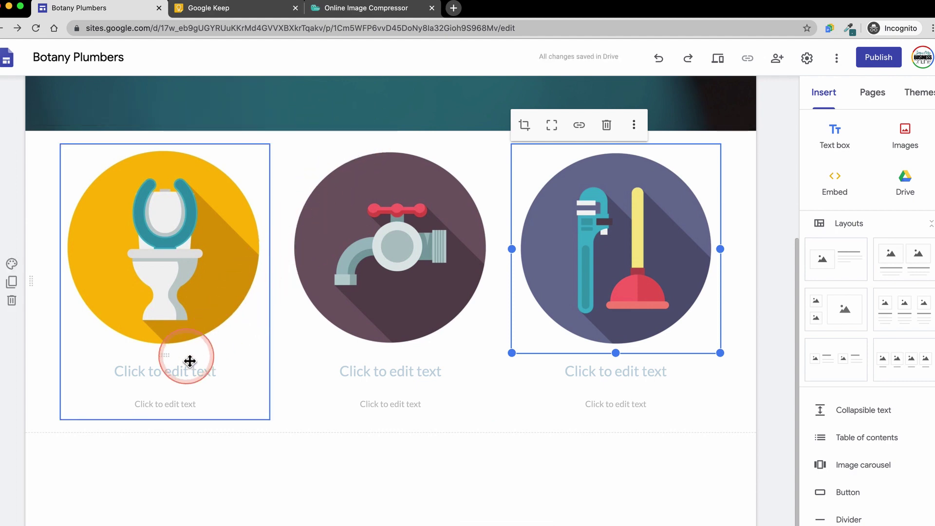
Caption the first-row icons Unblock Toilet $100, Leaking Tap $50 and Unblock Drain $100
click(177, 377)
text(Unblock)
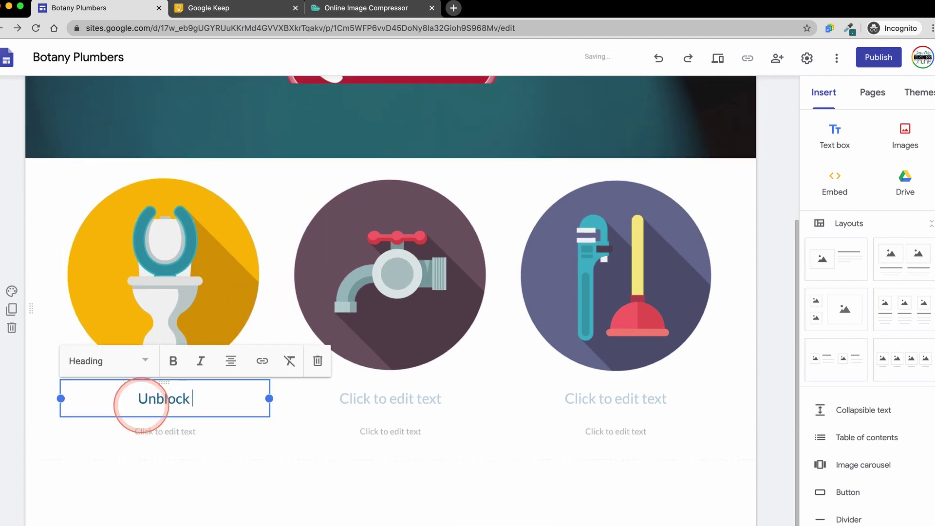
text( Toilet $100)
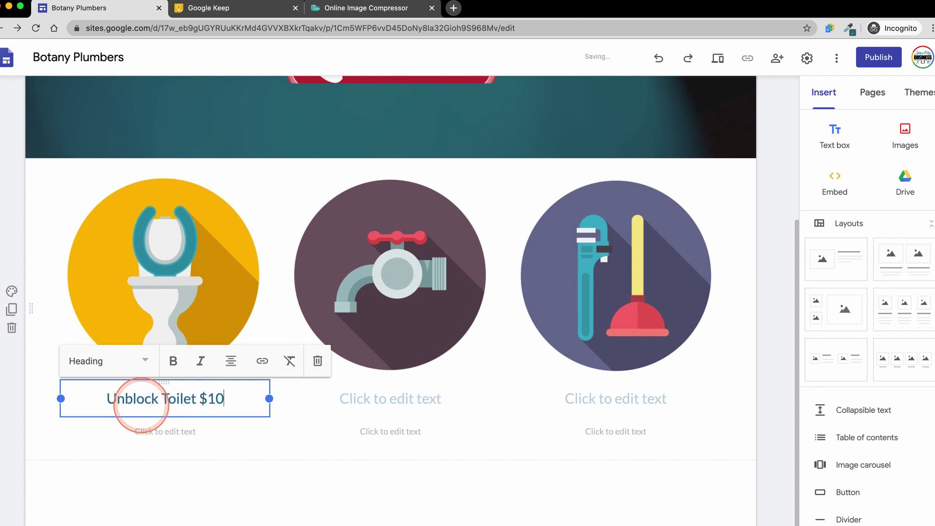
click(392, 402)
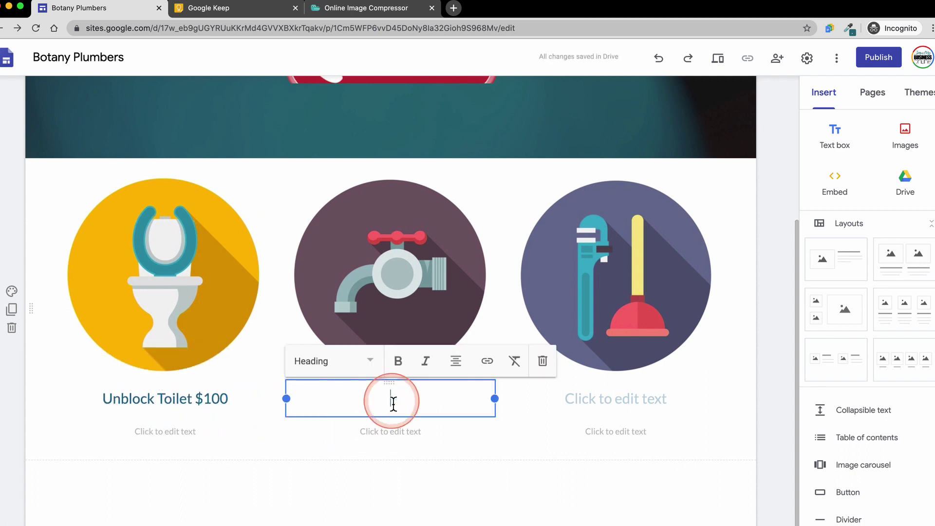
text(Leaking Tap $)
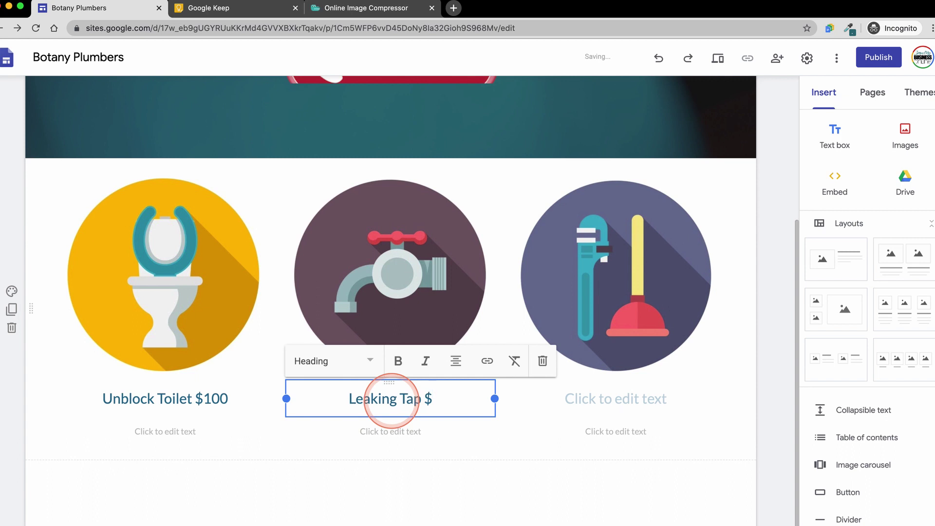
text(50)
click(617, 399)
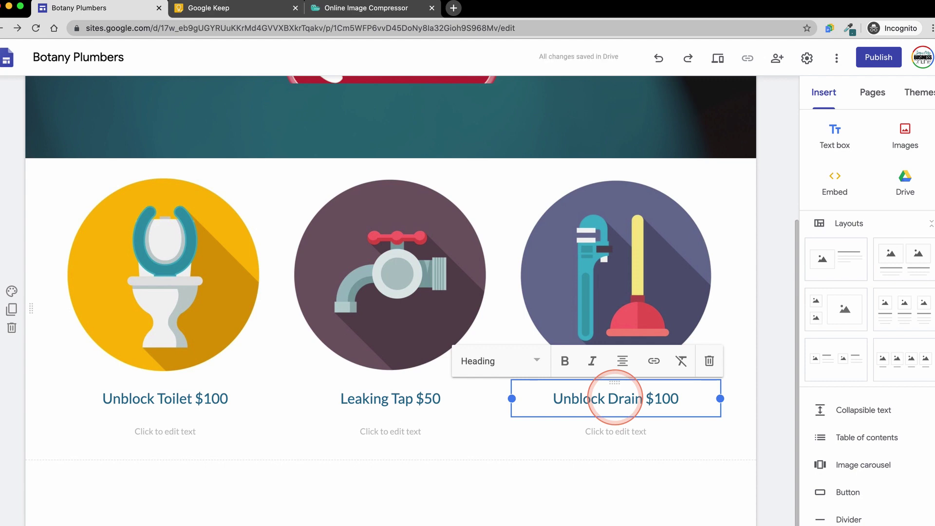
Delete the empty description boxes beneath the first-row icons
click(166, 431)
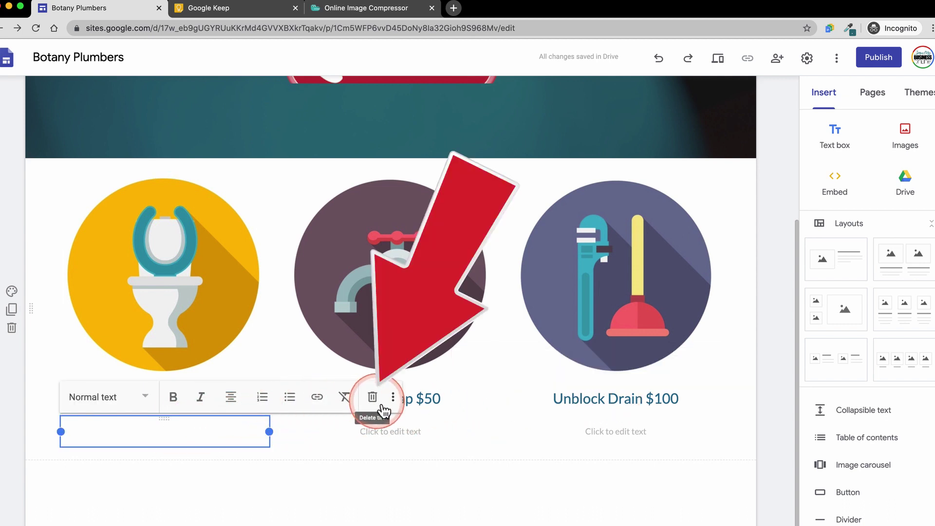
click(370, 423)
click(379, 432)
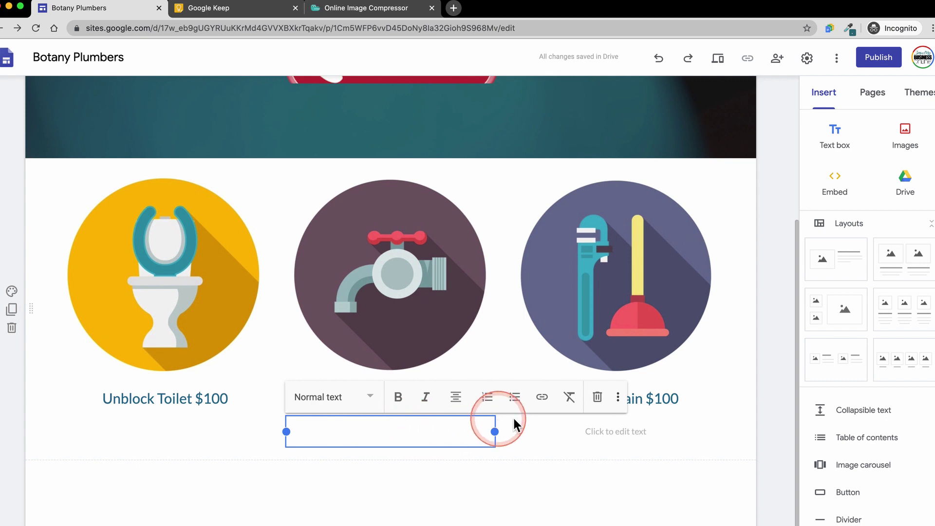
click(597, 397)
click(603, 431)
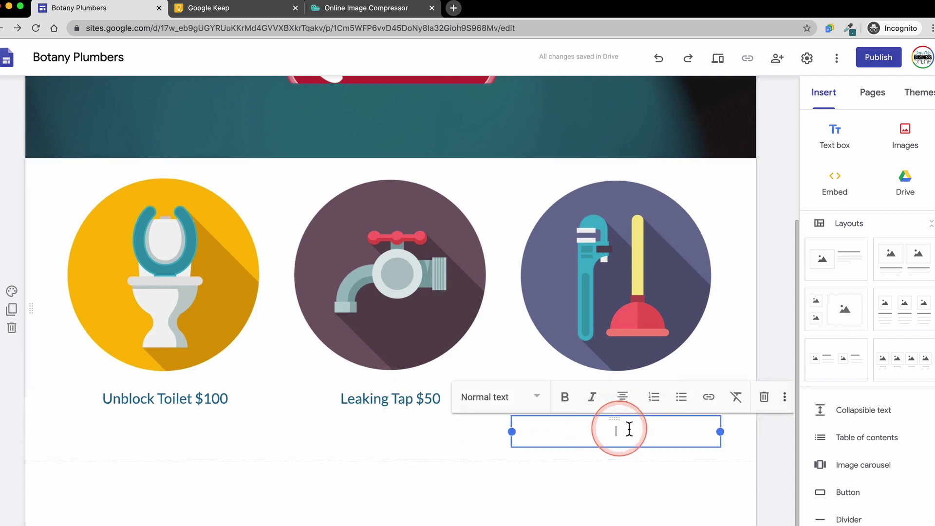
click(770, 398)
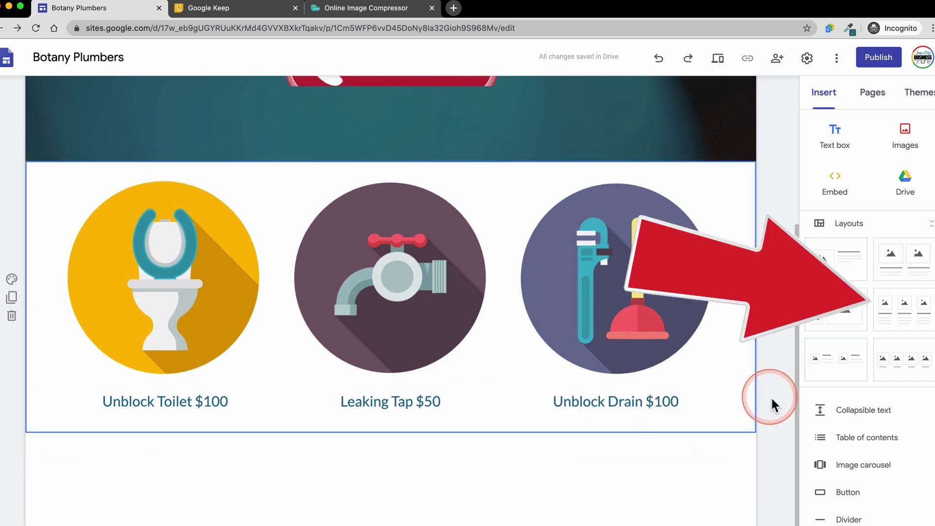
Insert a three-image row and upload the BurstPipe, GasLeak and ReplaceHotWater icons into it
click(907, 310)
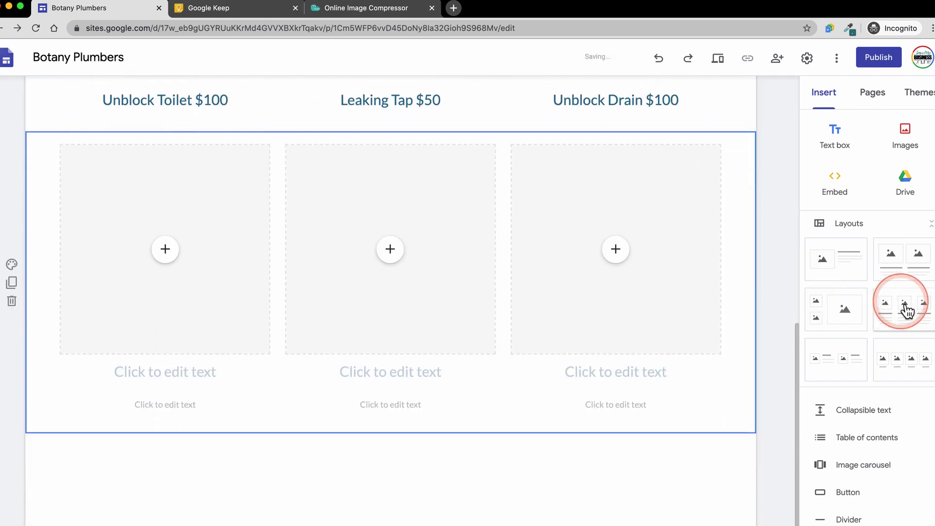
click(168, 251)
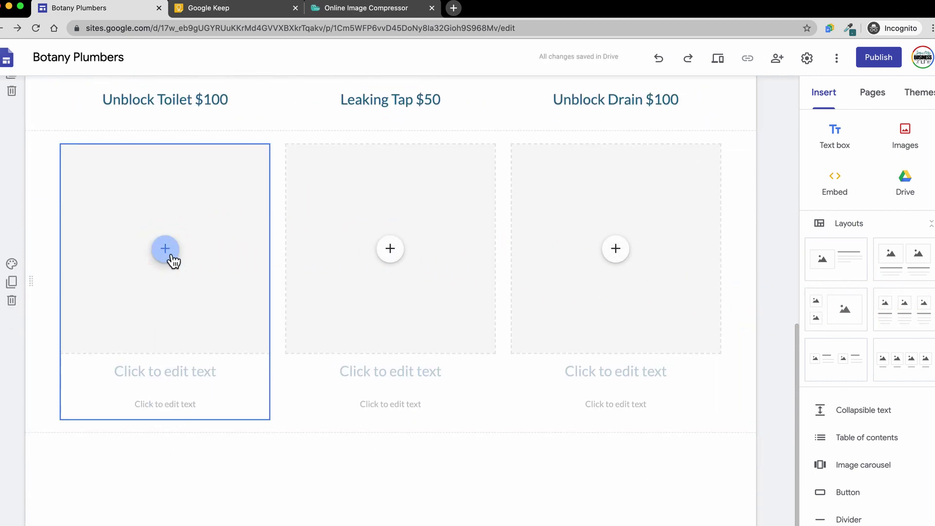
click(195, 286)
click(201, 172)
double_click(203, 113)
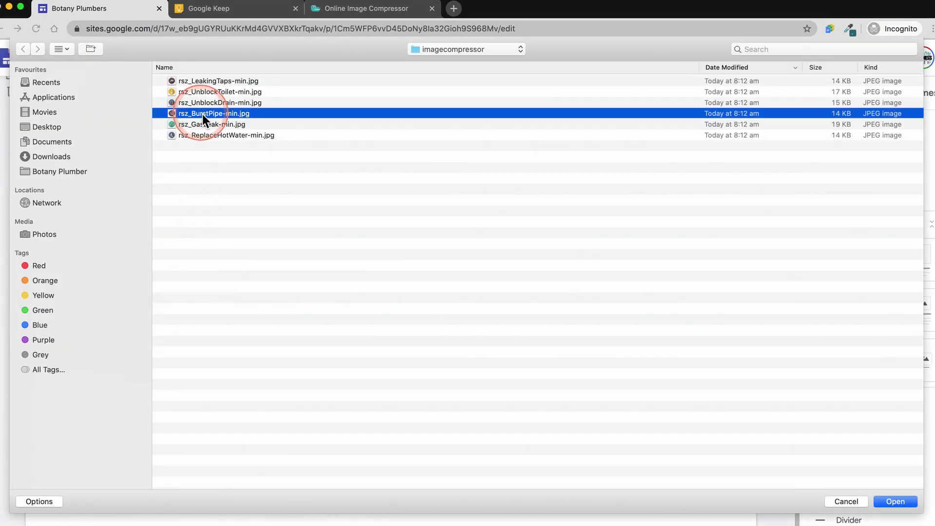
click(389, 251)
click(428, 343)
double_click(213, 125)
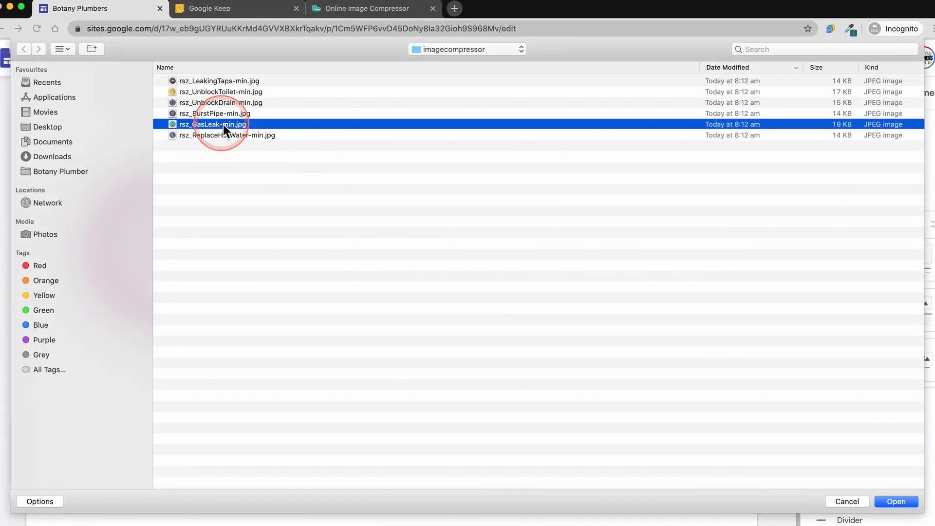
click(617, 252)
click(651, 228)
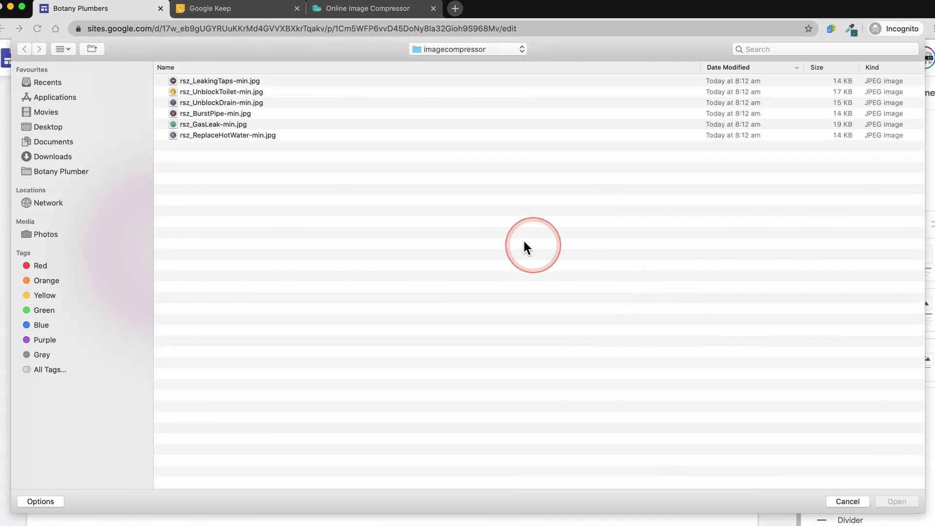
double_click(231, 135)
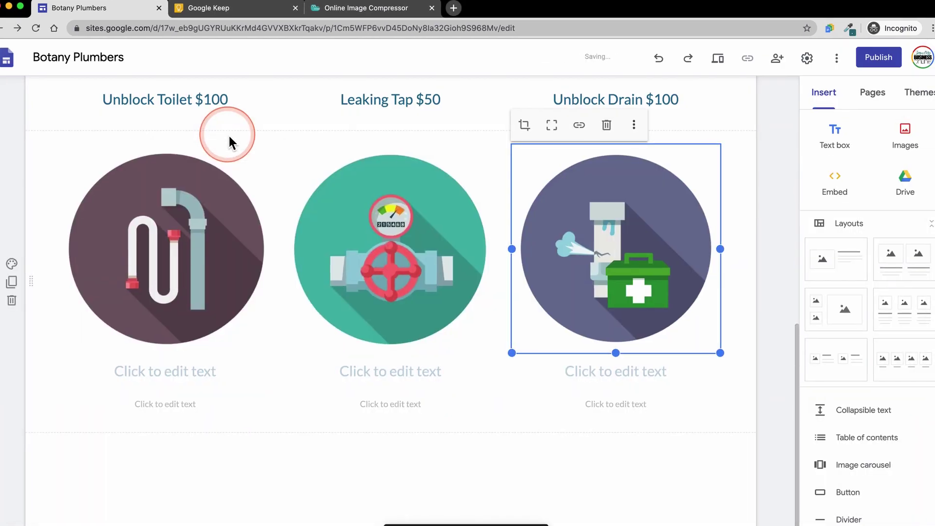
Caption the second-row icons Burst Pipe $150, Gas Leaks $100 and Replace Hot Water $300
click(168, 371)
text(Burst P)
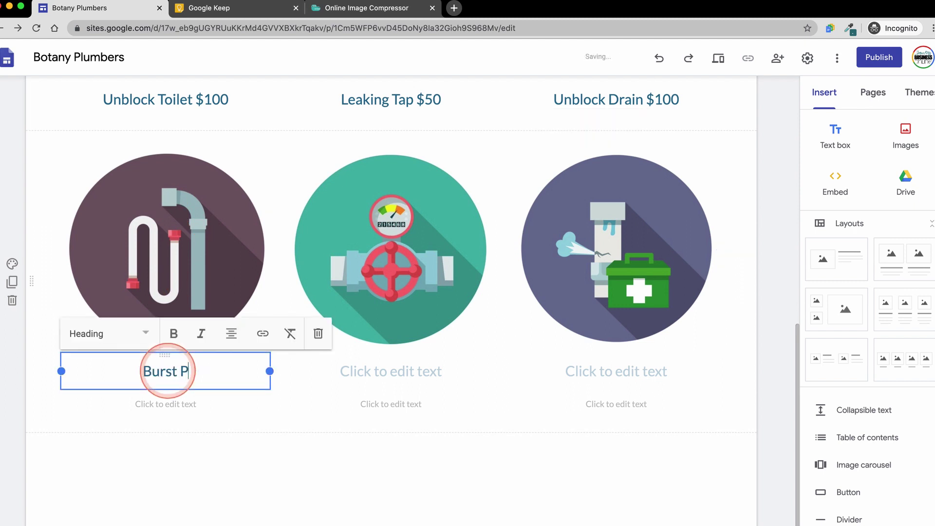
text(ipe $150)
click(382, 373)
text(Gas Leak)
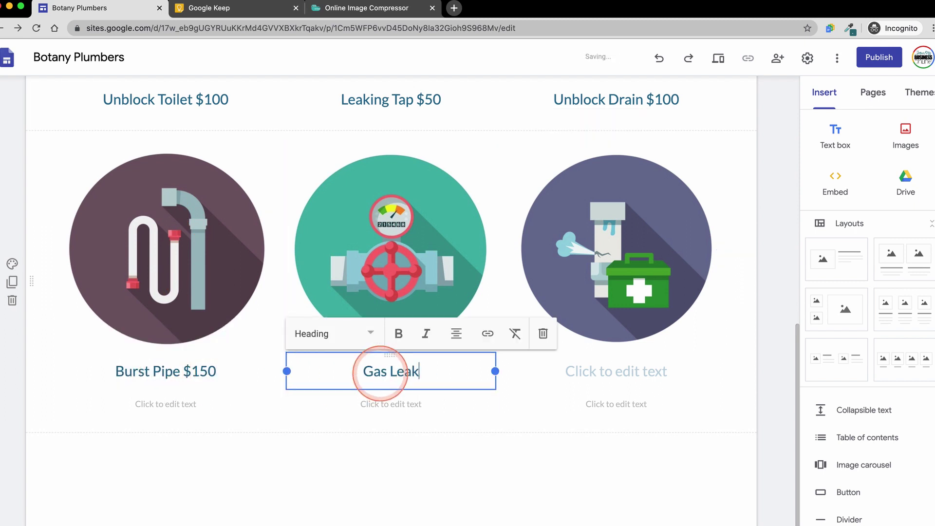
text(s $100)
click(614, 373)
text(R)
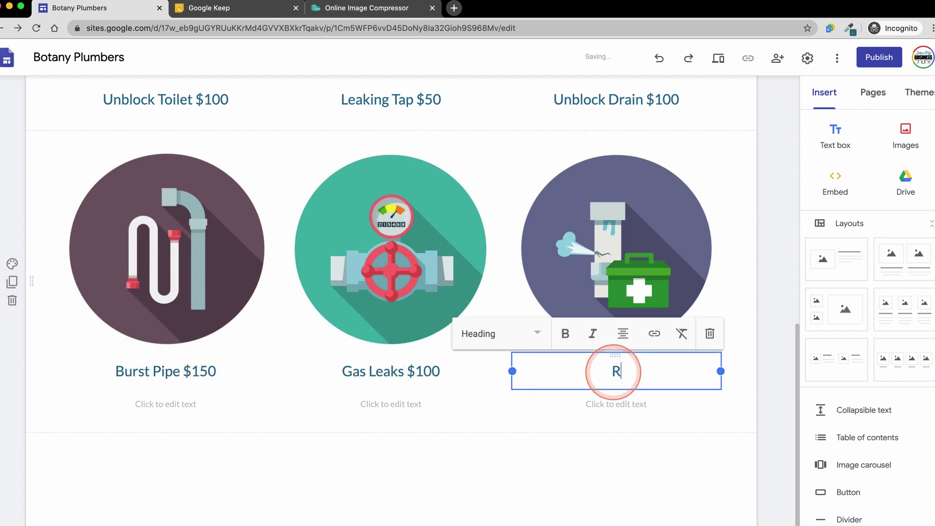
text(eplace Hot Water $300)
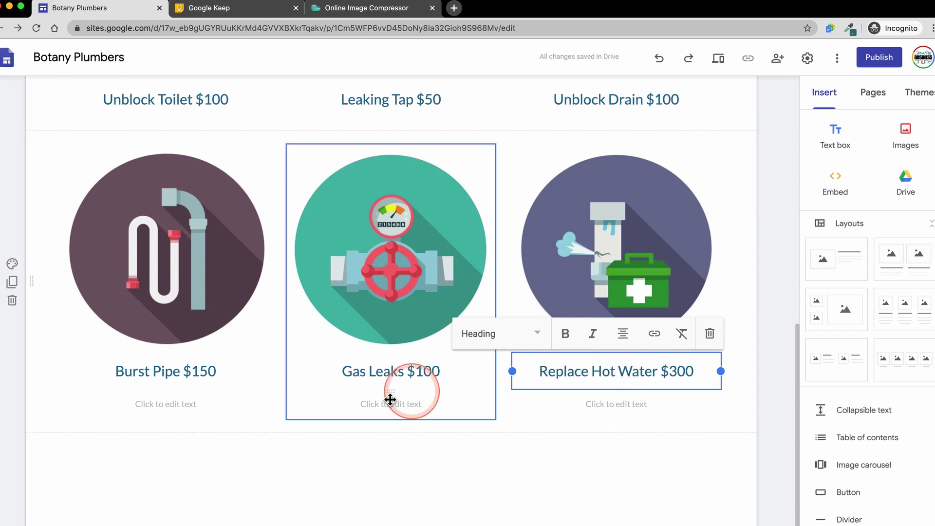
Delete the three leftover 'Click to edit text' subtitles under the second row
click(166, 404)
click(372, 372)
click(416, 401)
click(610, 370)
click(616, 404)
click(710, 370)
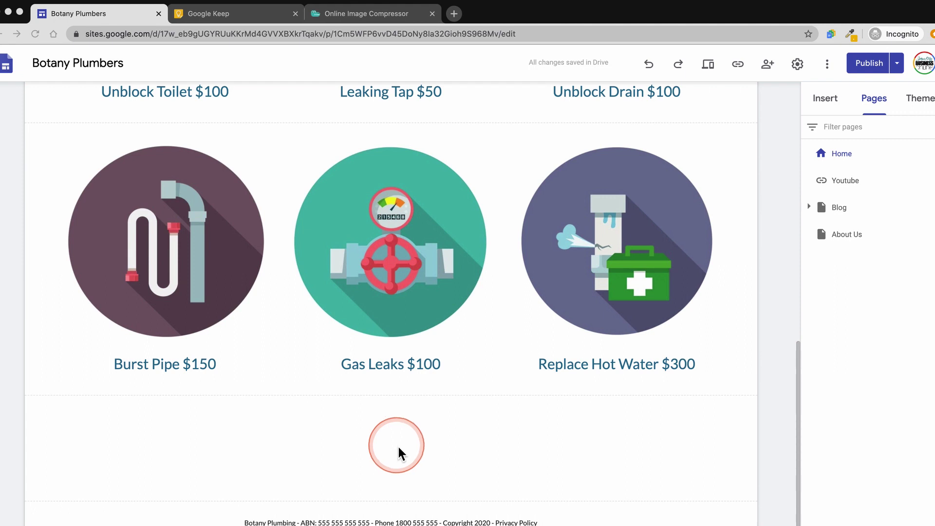
Add an empty text box below the second icon row, then bring up Google Keep
double_click(397, 445)
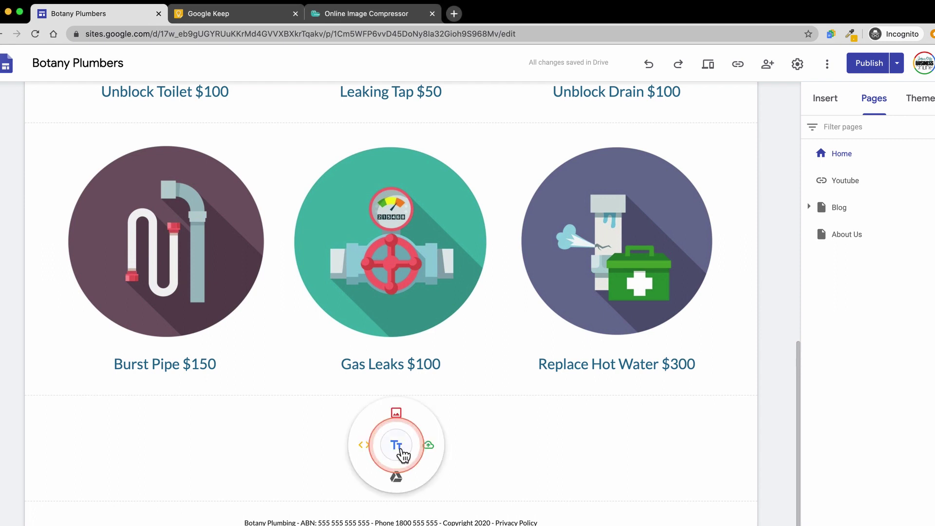
click(397, 446)
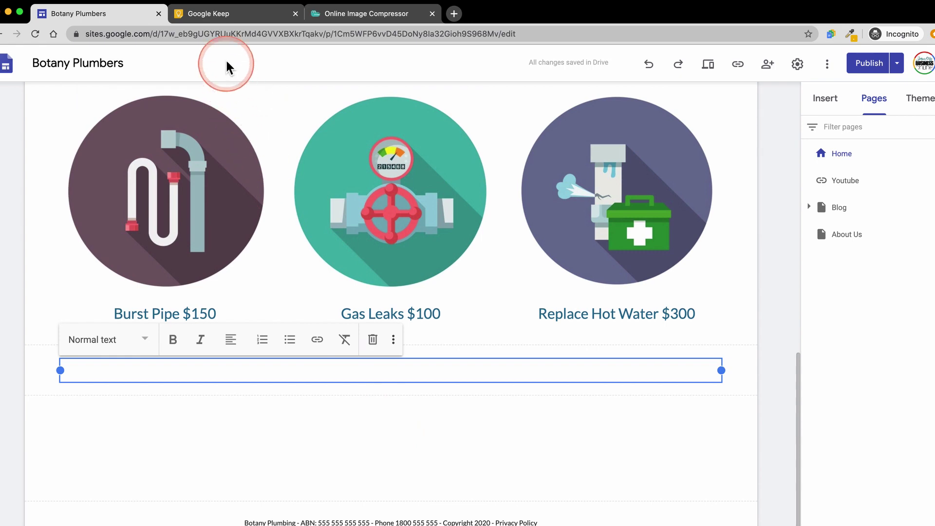
click(219, 17)
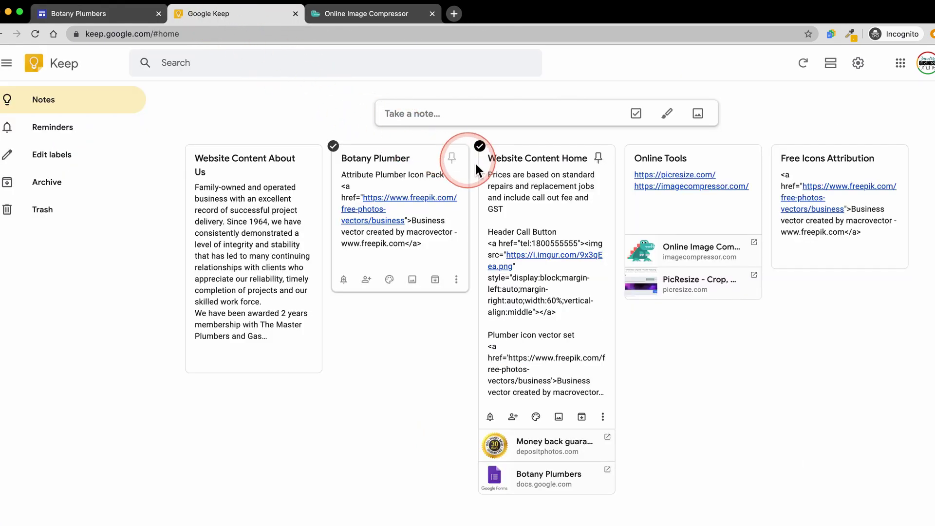
Copy the pricing sentence from the Website Content Home note
click(540, 205)
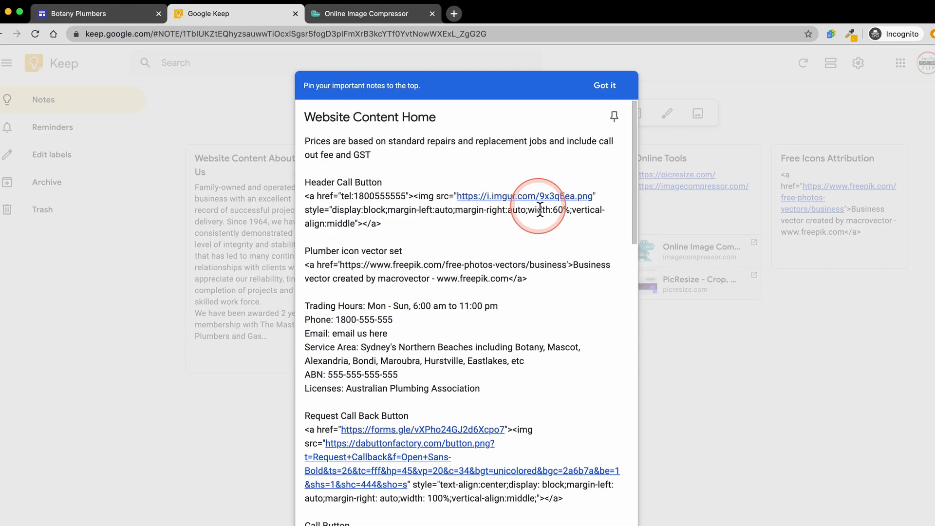
drag(373, 156, 305, 142)
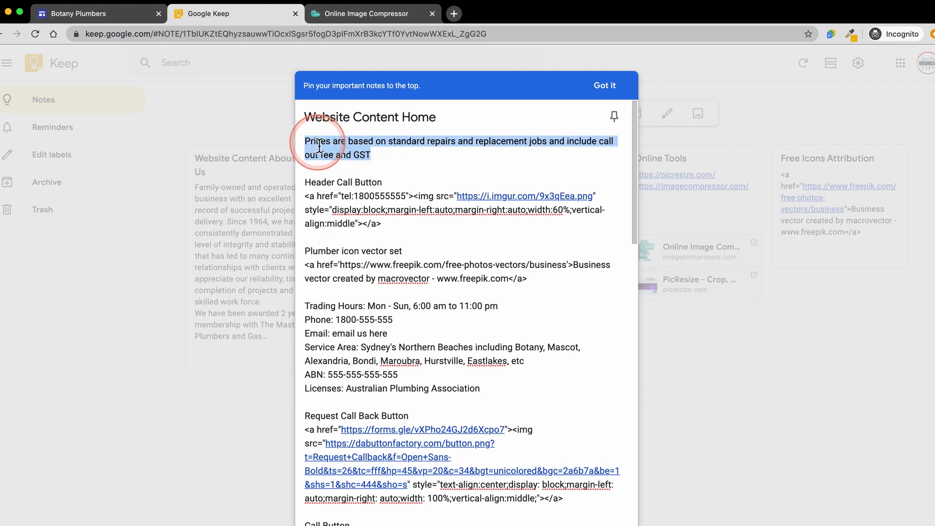
right_click(318, 143)
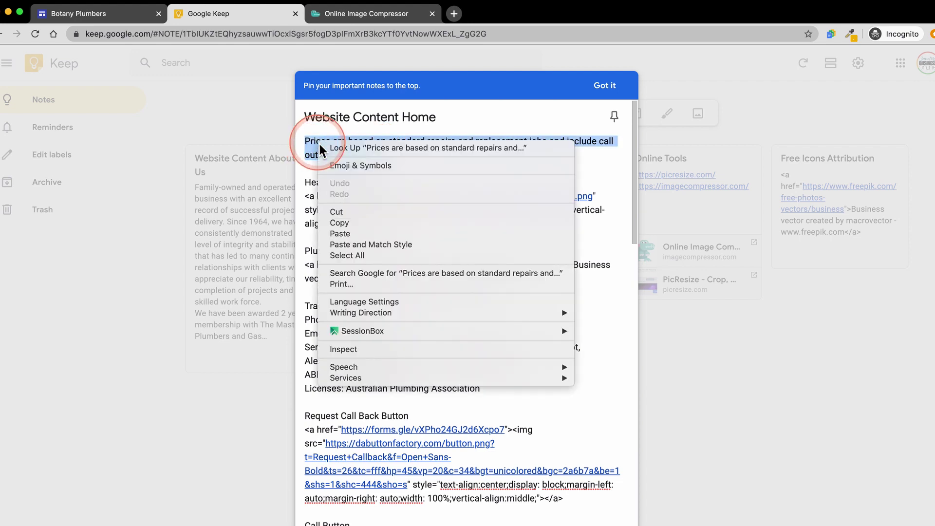
click(348, 222)
Paste the pricing sentence into the empty text box below the service icons
click(117, 15)
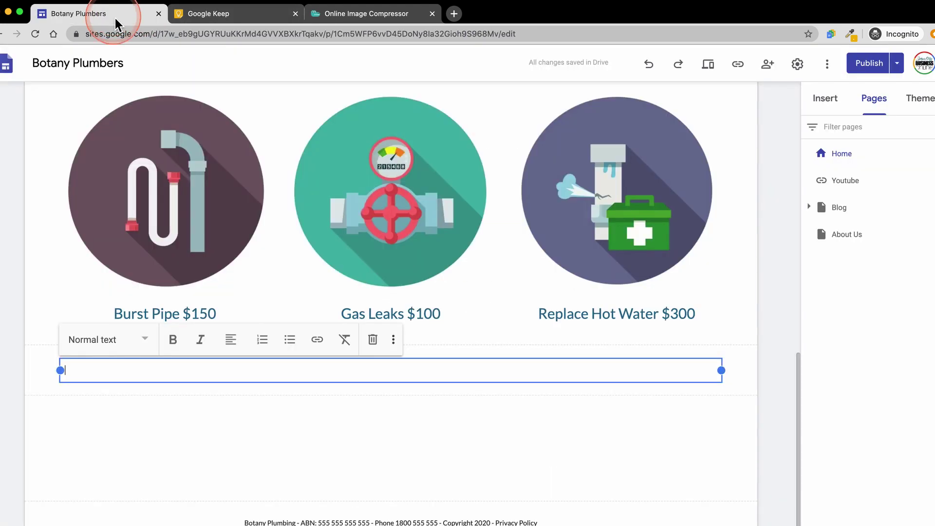
right_click(384, 371)
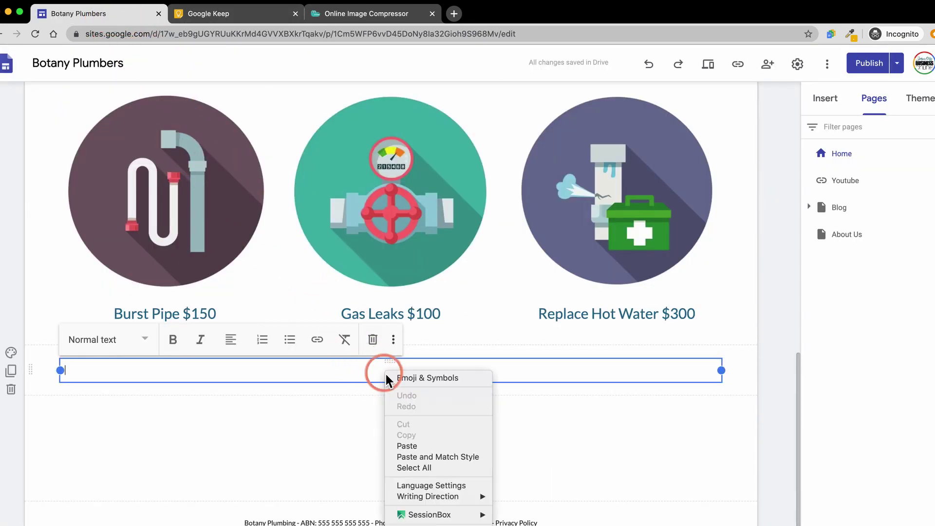
click(407, 446)
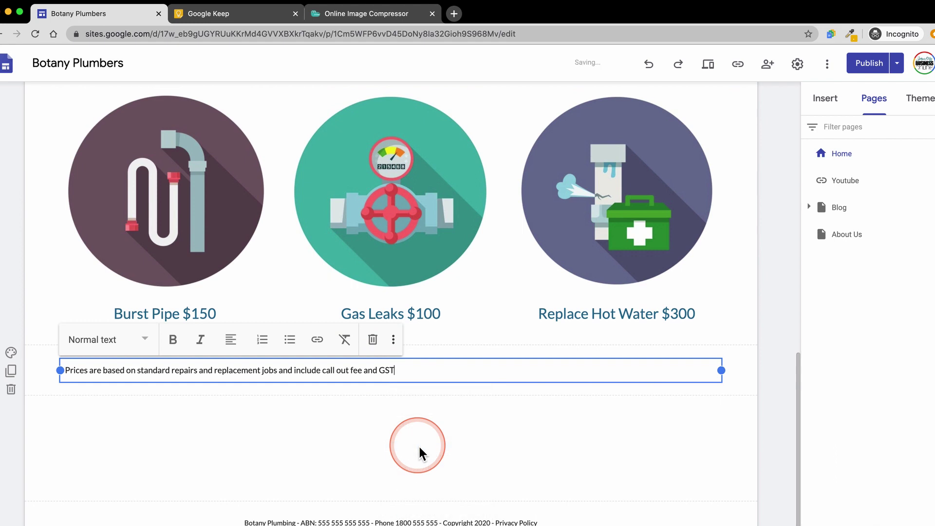
click(397, 373)
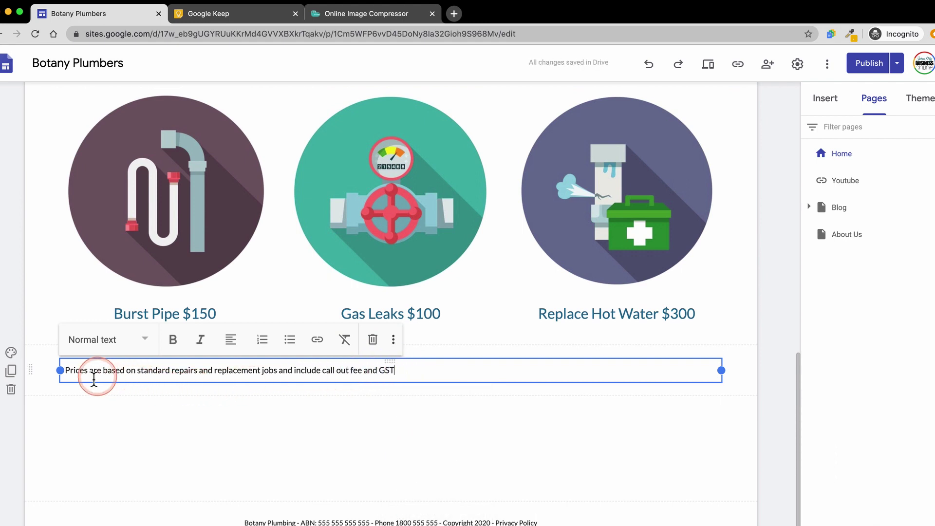
Centre-align the 'Prices are based on standard repairs…' note
shift+click(67, 372)
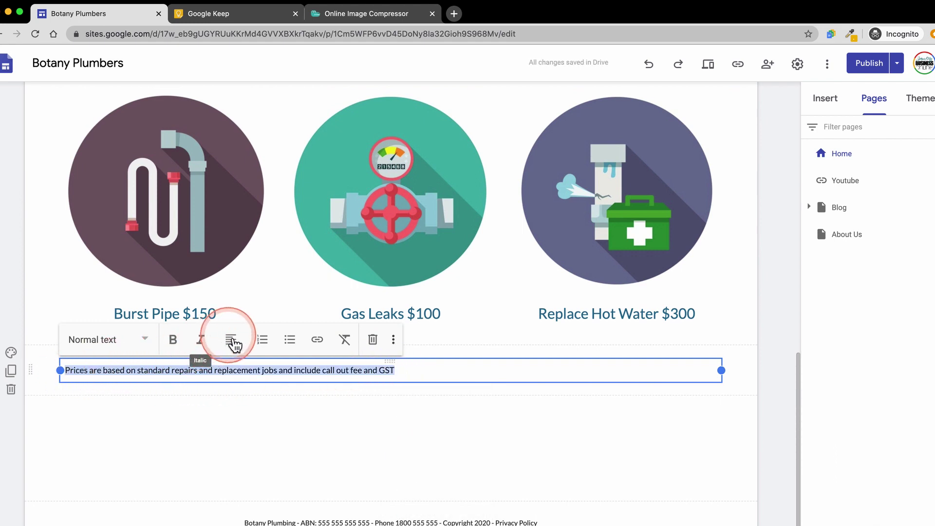
click(232, 340)
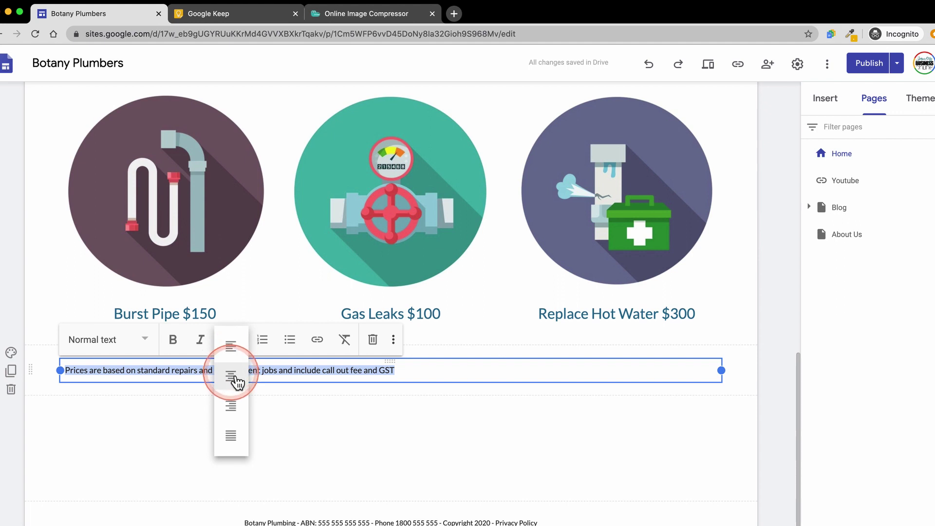
click(236, 380)
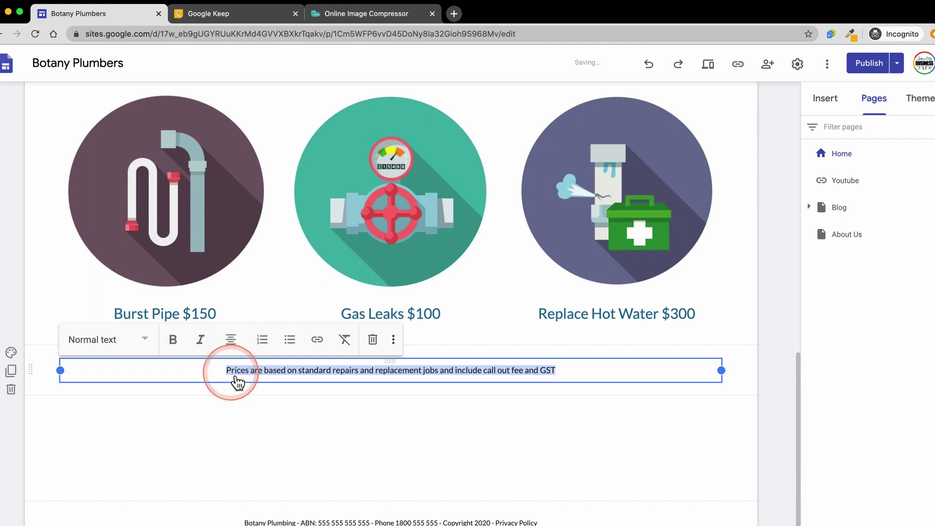
click(351, 440)
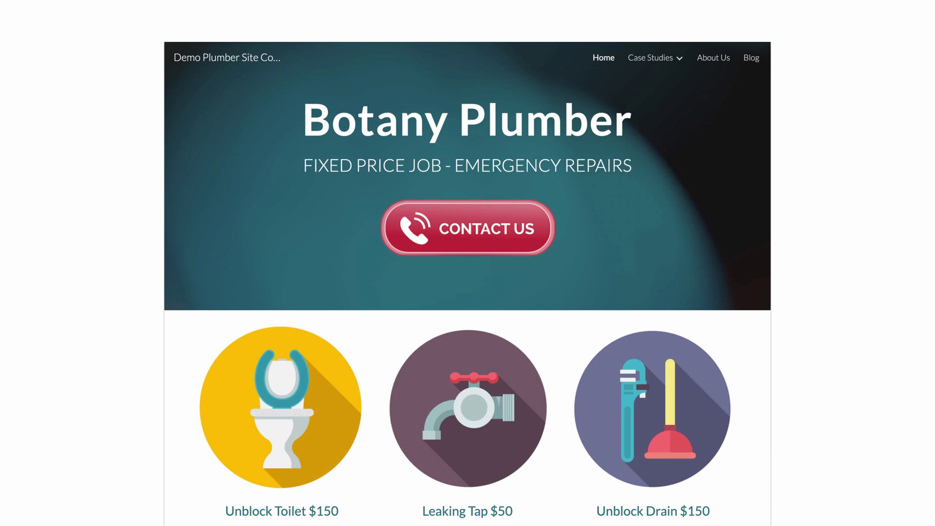
Scroll down the live home page through the six-icon services grid, pricing note and contact map
scroll(468, 263, down, 6)
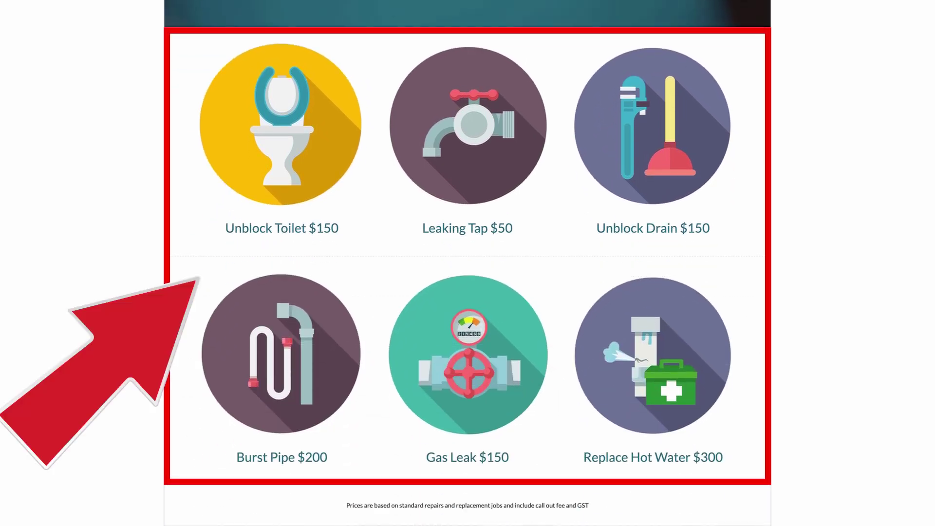